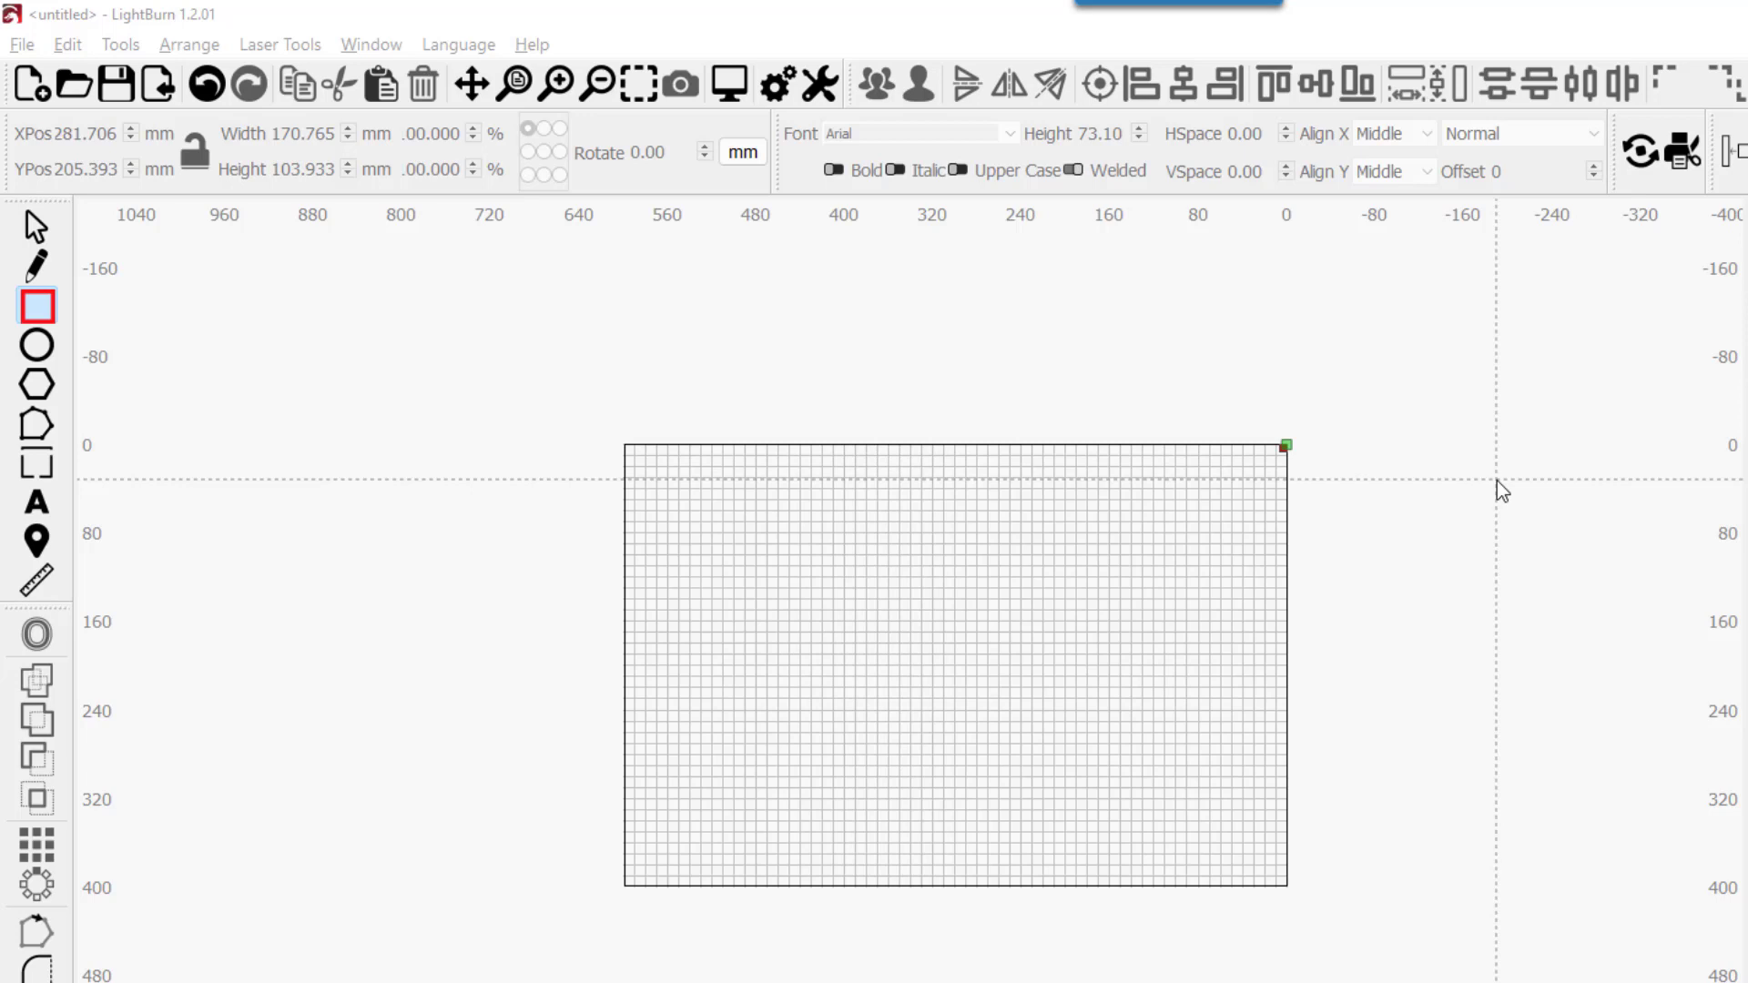
# Draw a rectangle mid-workspace, size it to 6 × 6 inches, and lock its aspect ratio
pyautogui.click(46, 312)
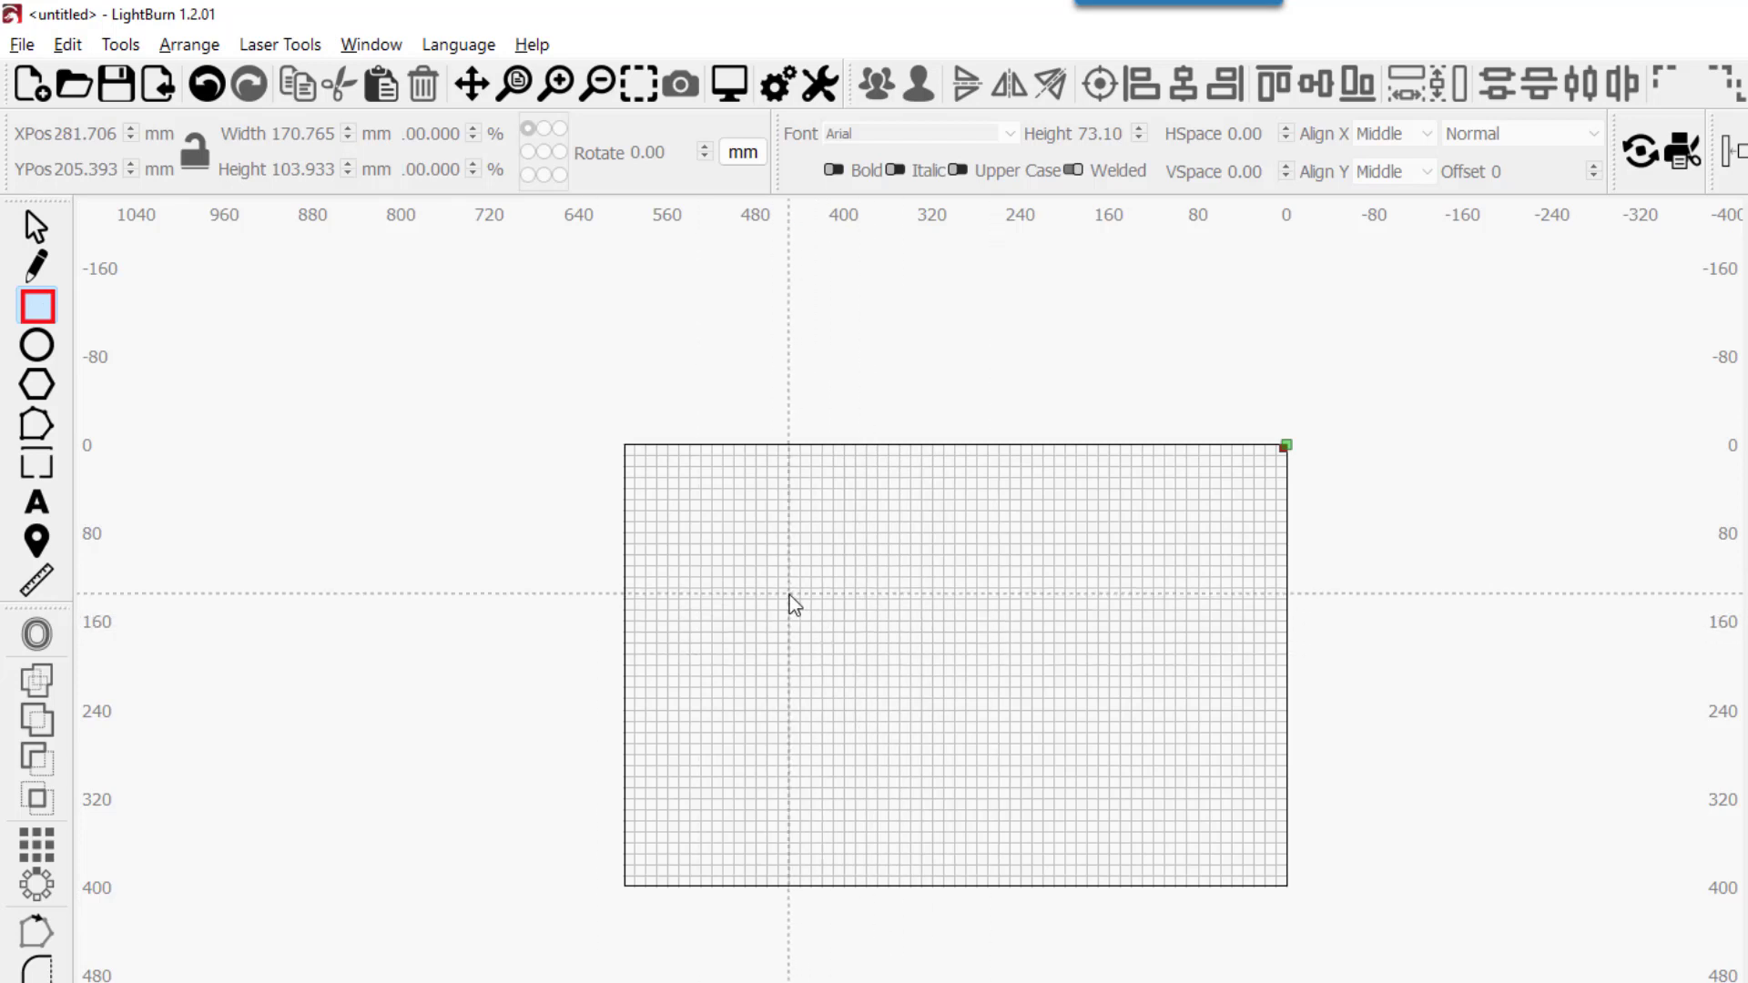
pyautogui.moveTo(781, 586); pyautogui.dragTo(944, 727)
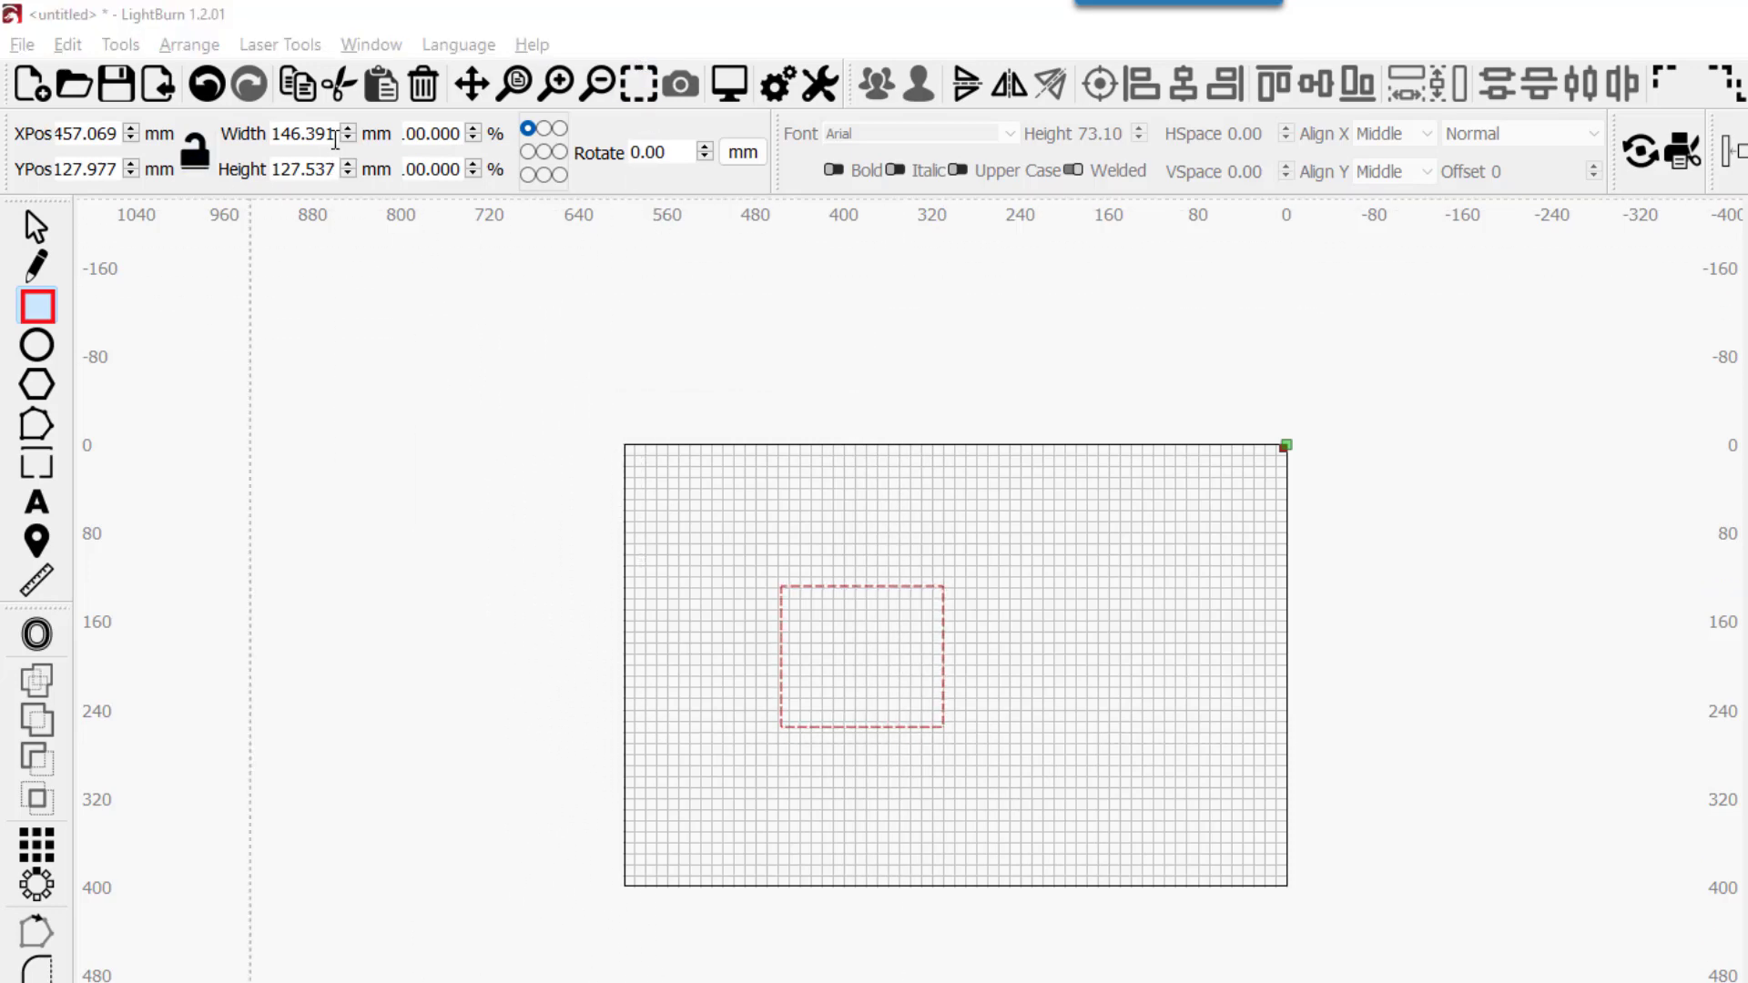
pyautogui.click(743, 152)
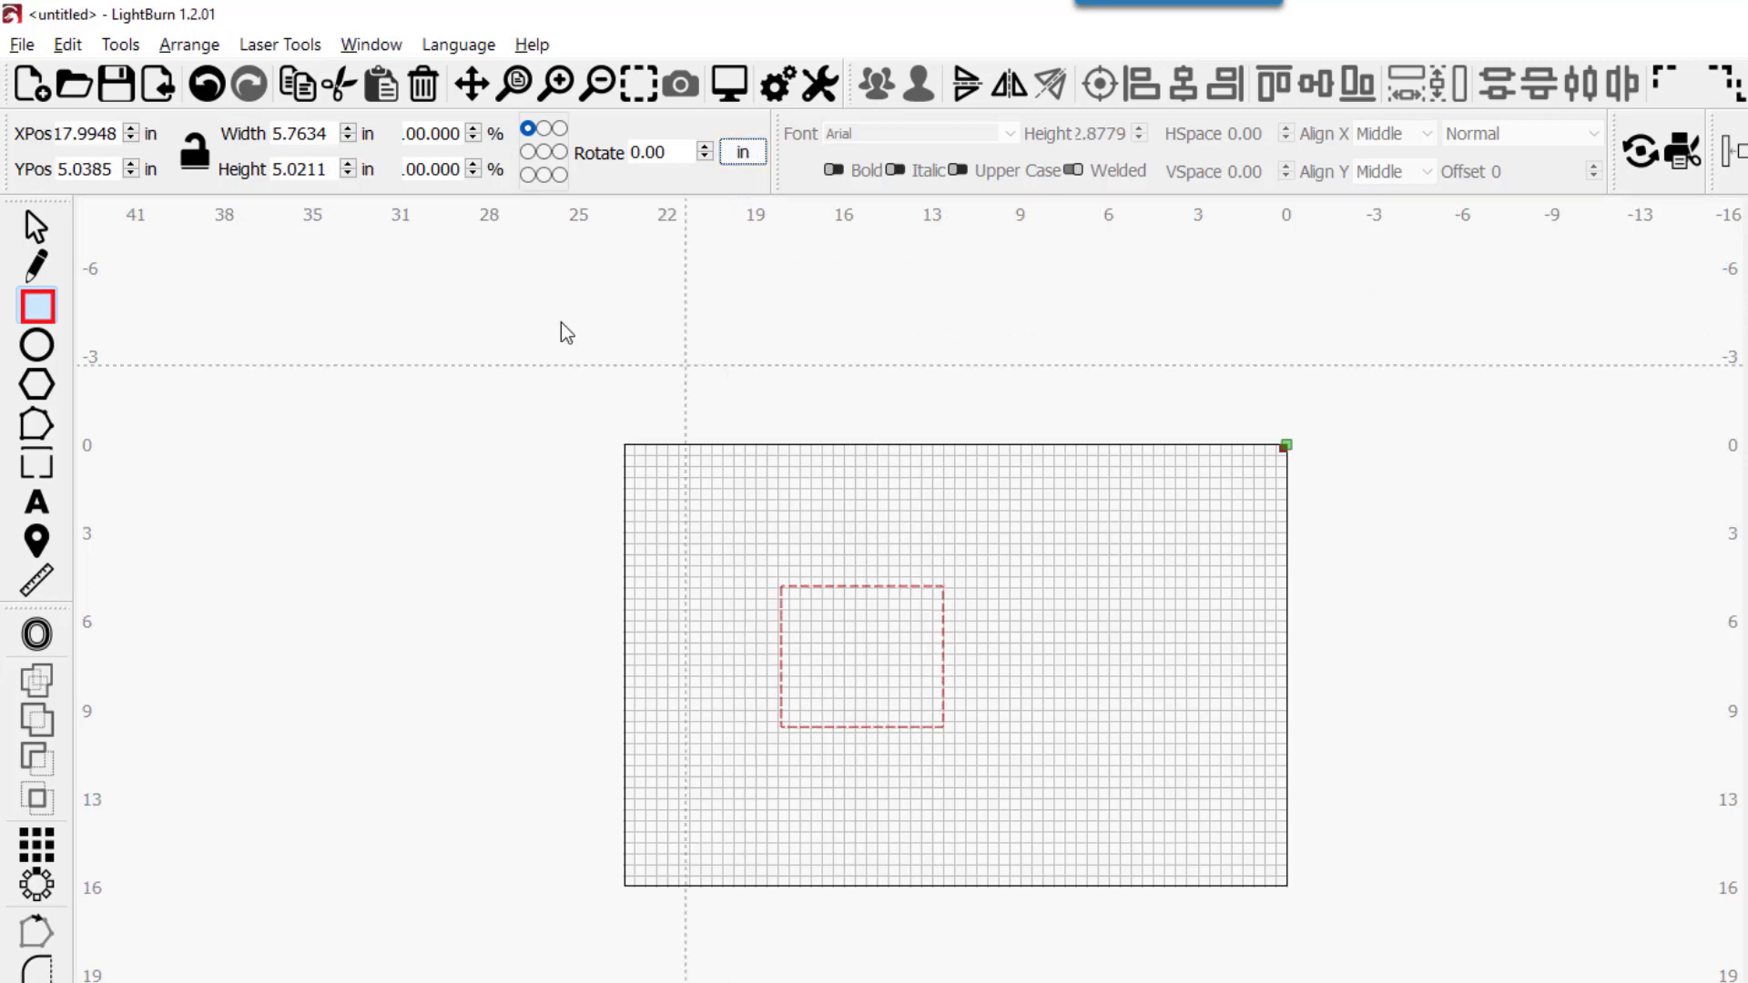
pyautogui.moveTo(333, 134); pyautogui.dragTo(260, 141)
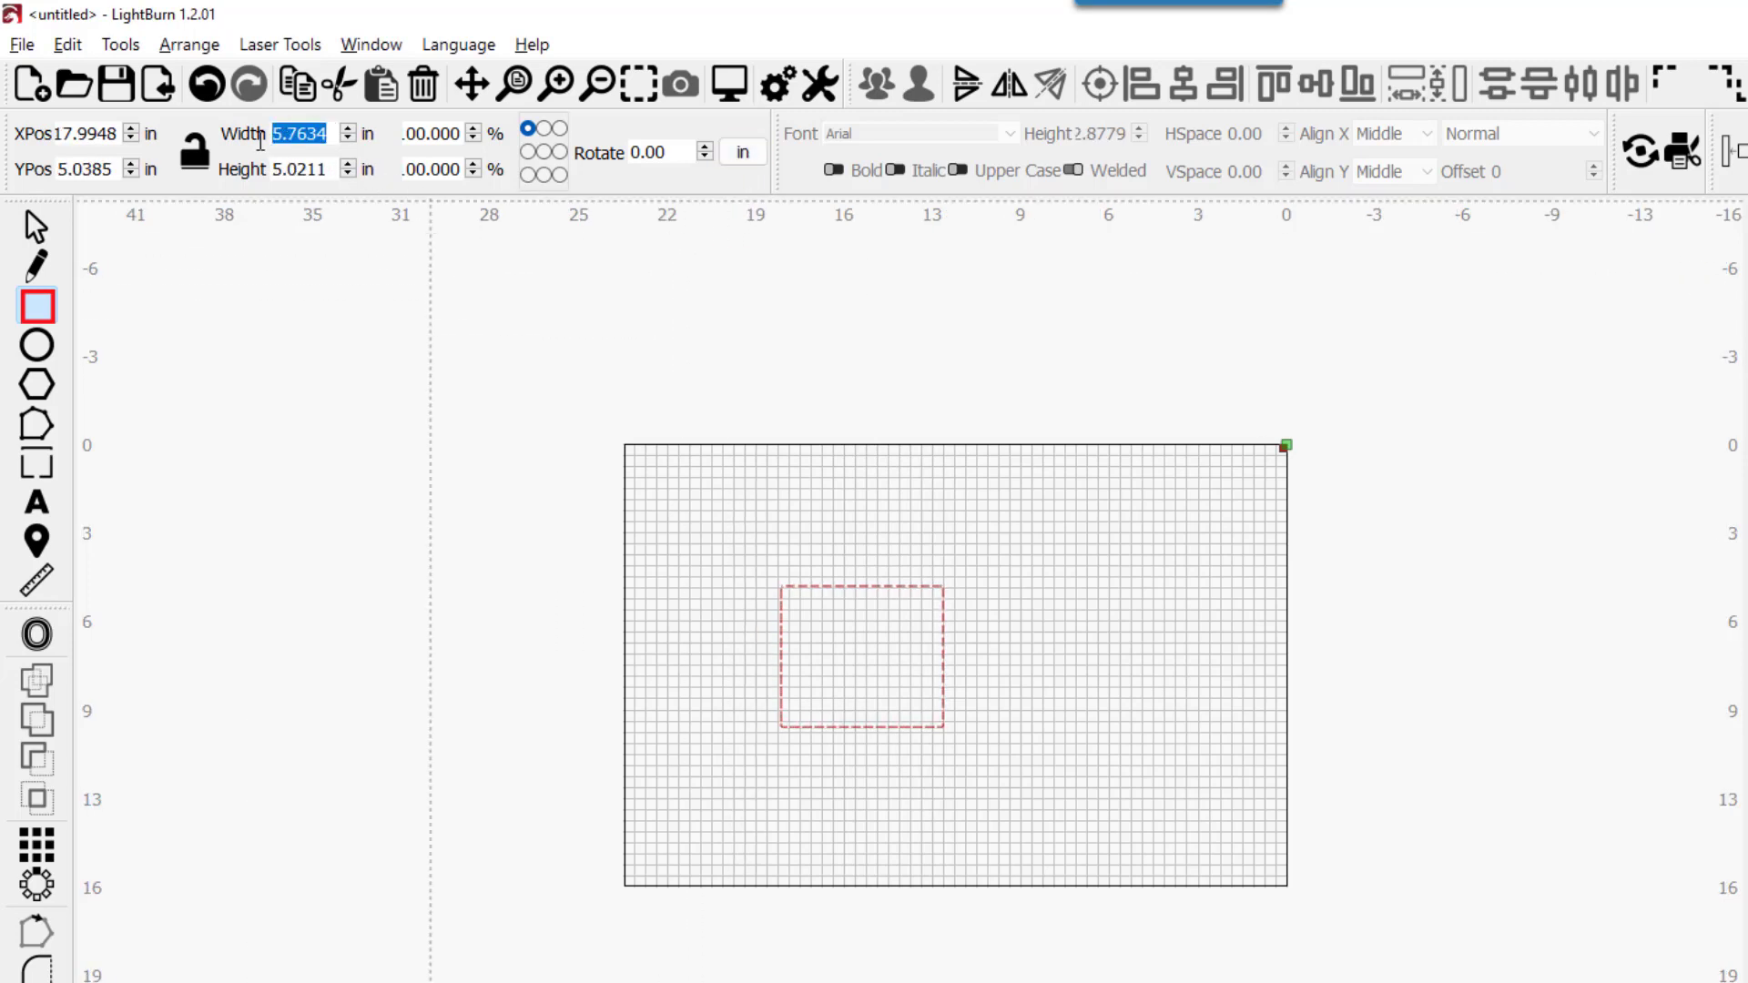
pyautogui.write('6')
pyautogui.press('Tab')
pyautogui.write('6')
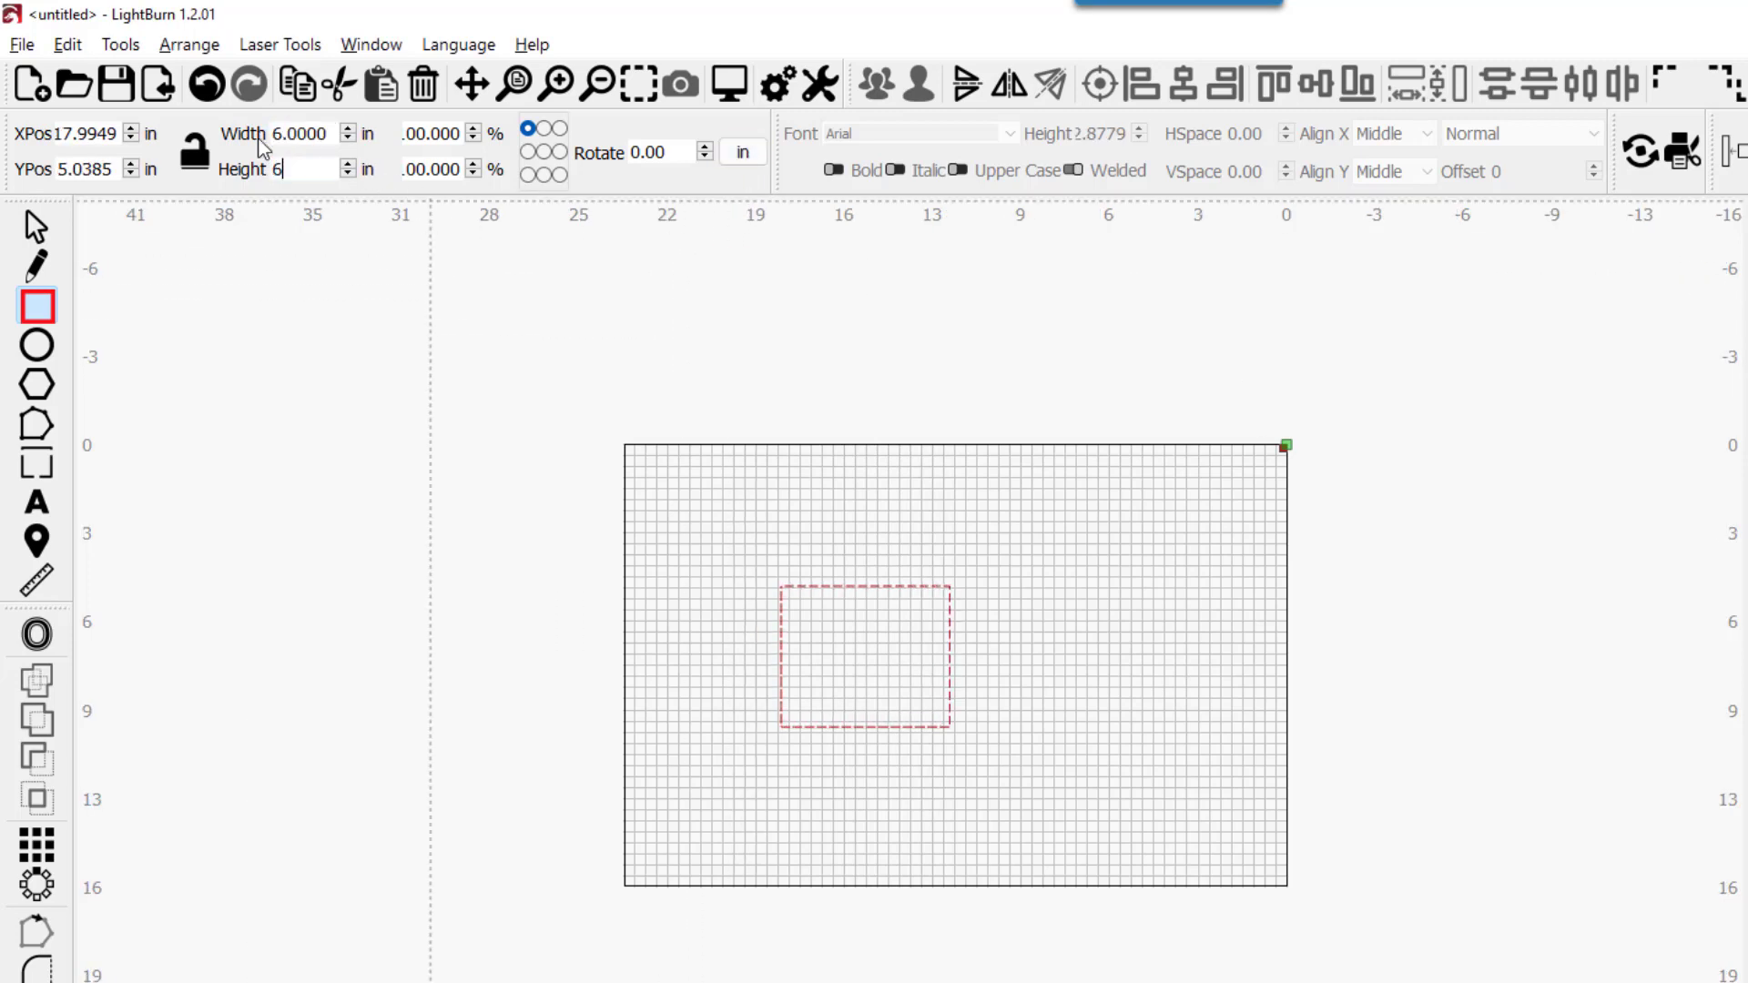
pyautogui.press('Tab')
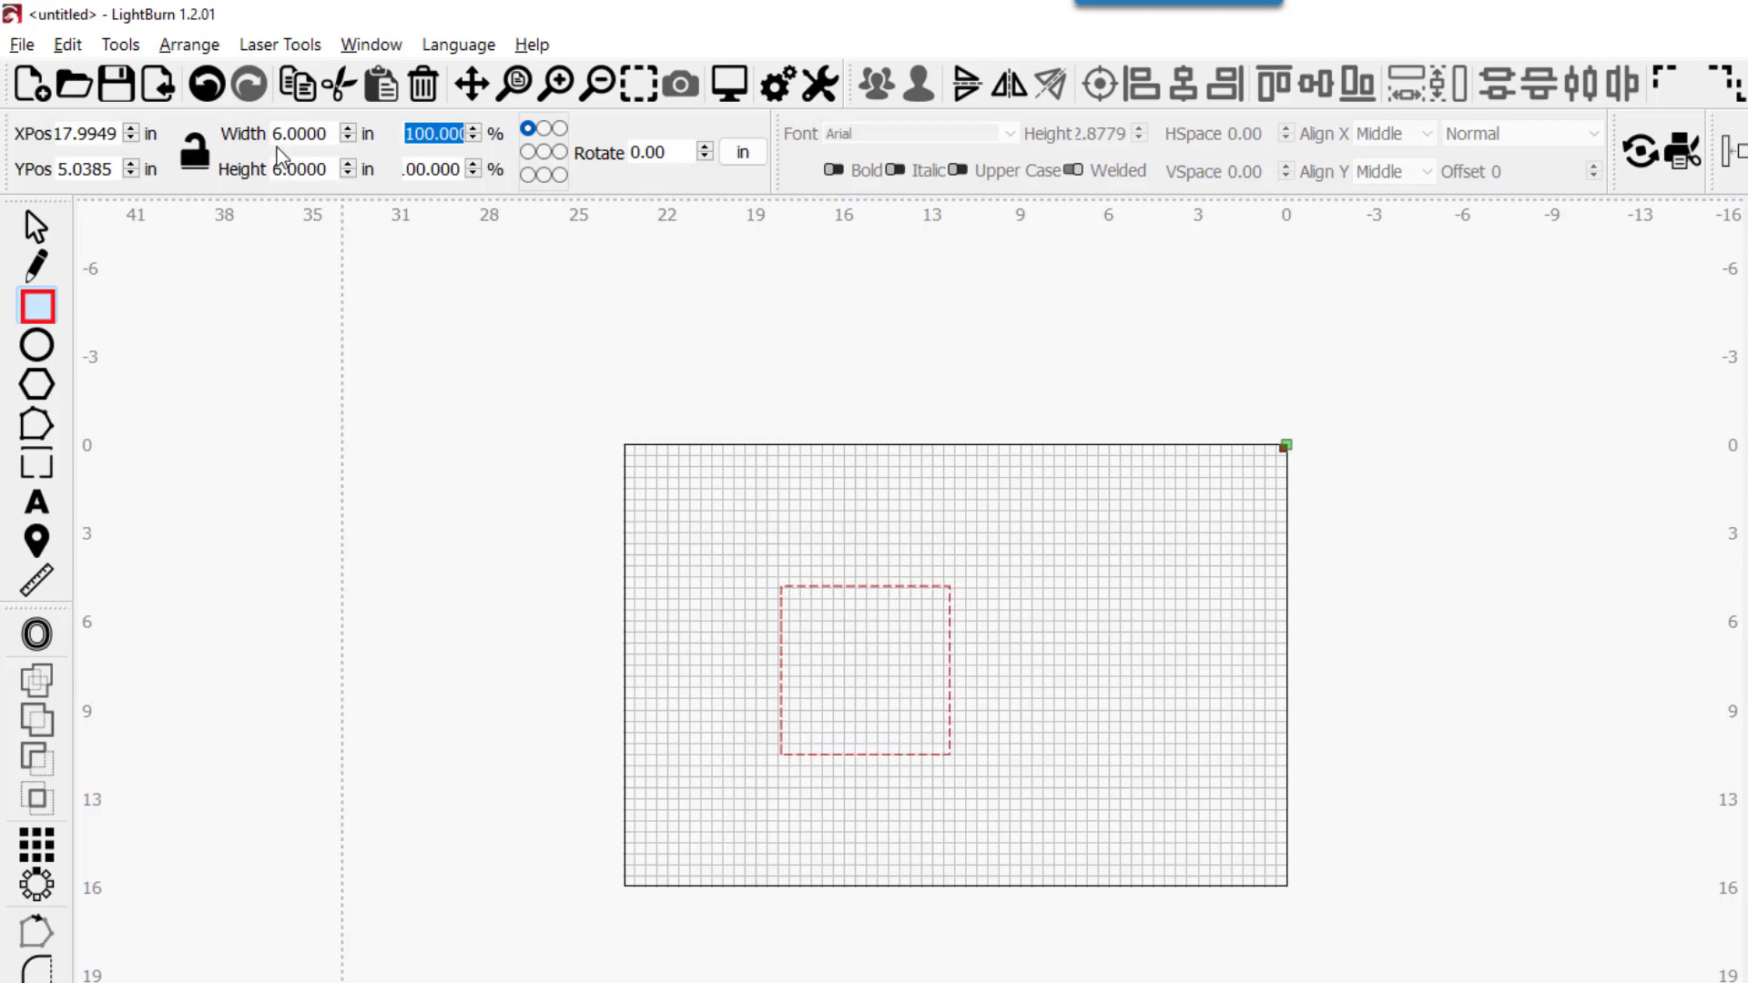
pyautogui.click(198, 163)
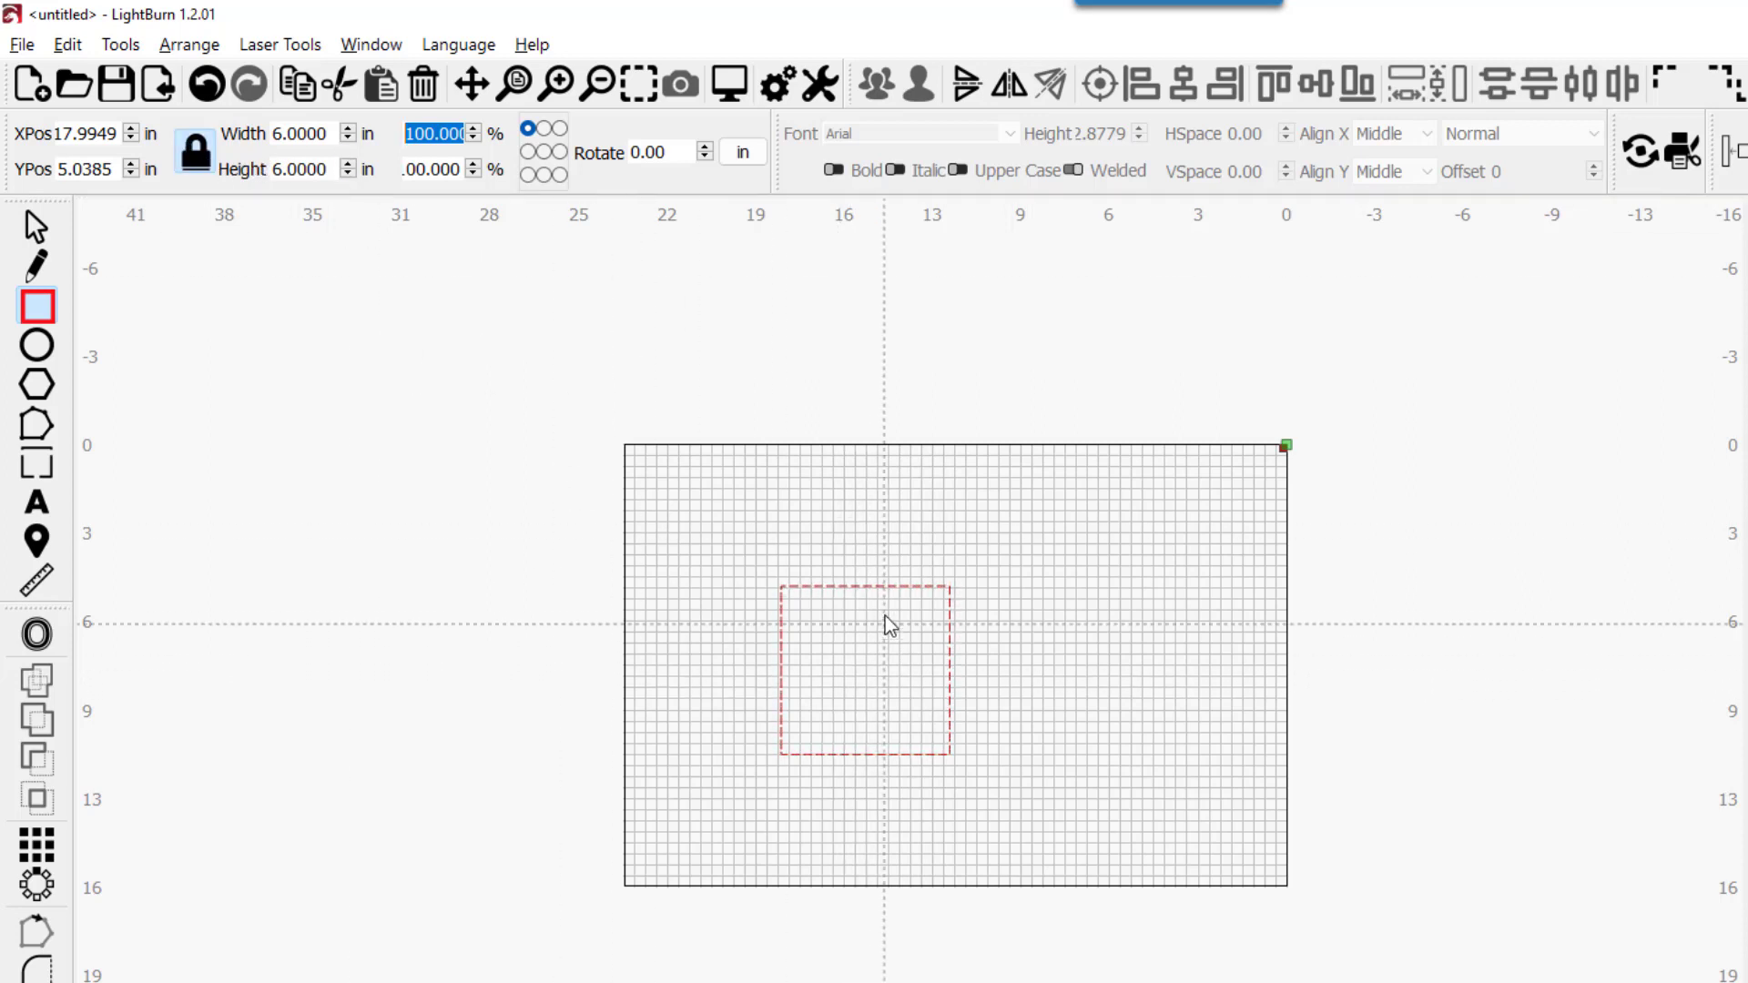
pyautogui.press('Escape')
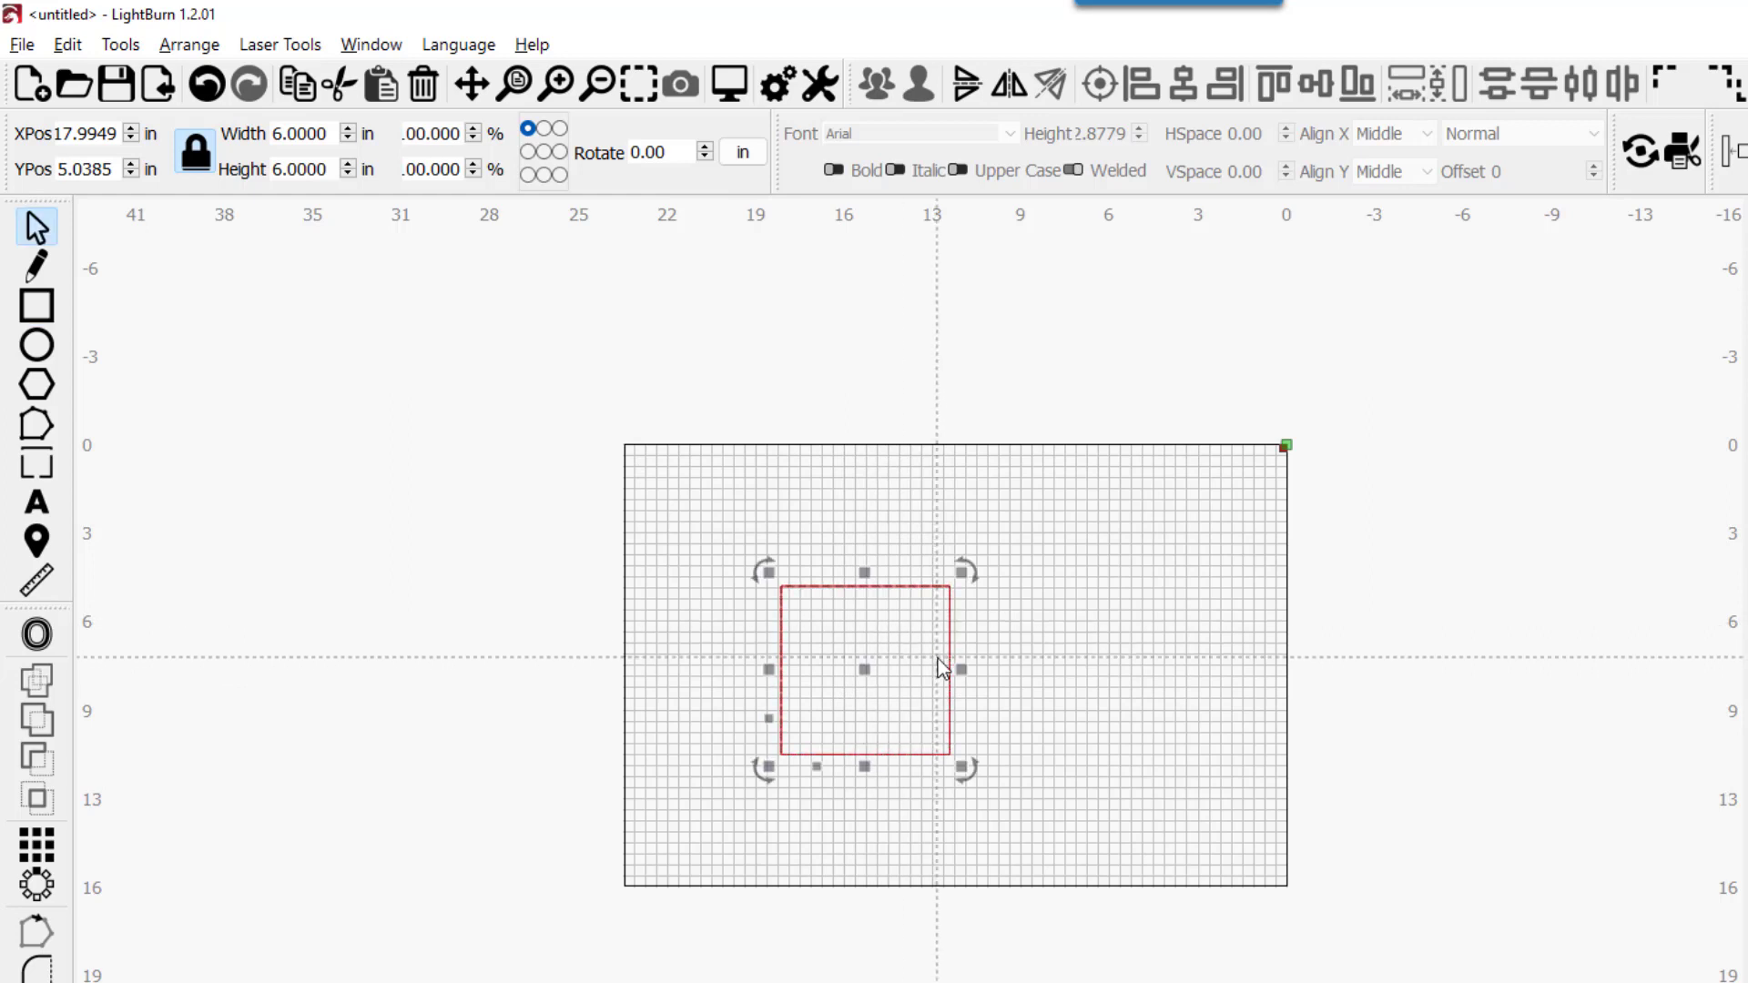
# Duplicate the square with Ctrl+D and nudge the copy right, leaving a small gap
pyautogui.hotkey('ctrl', 'd')
pyautogui.press('Right')
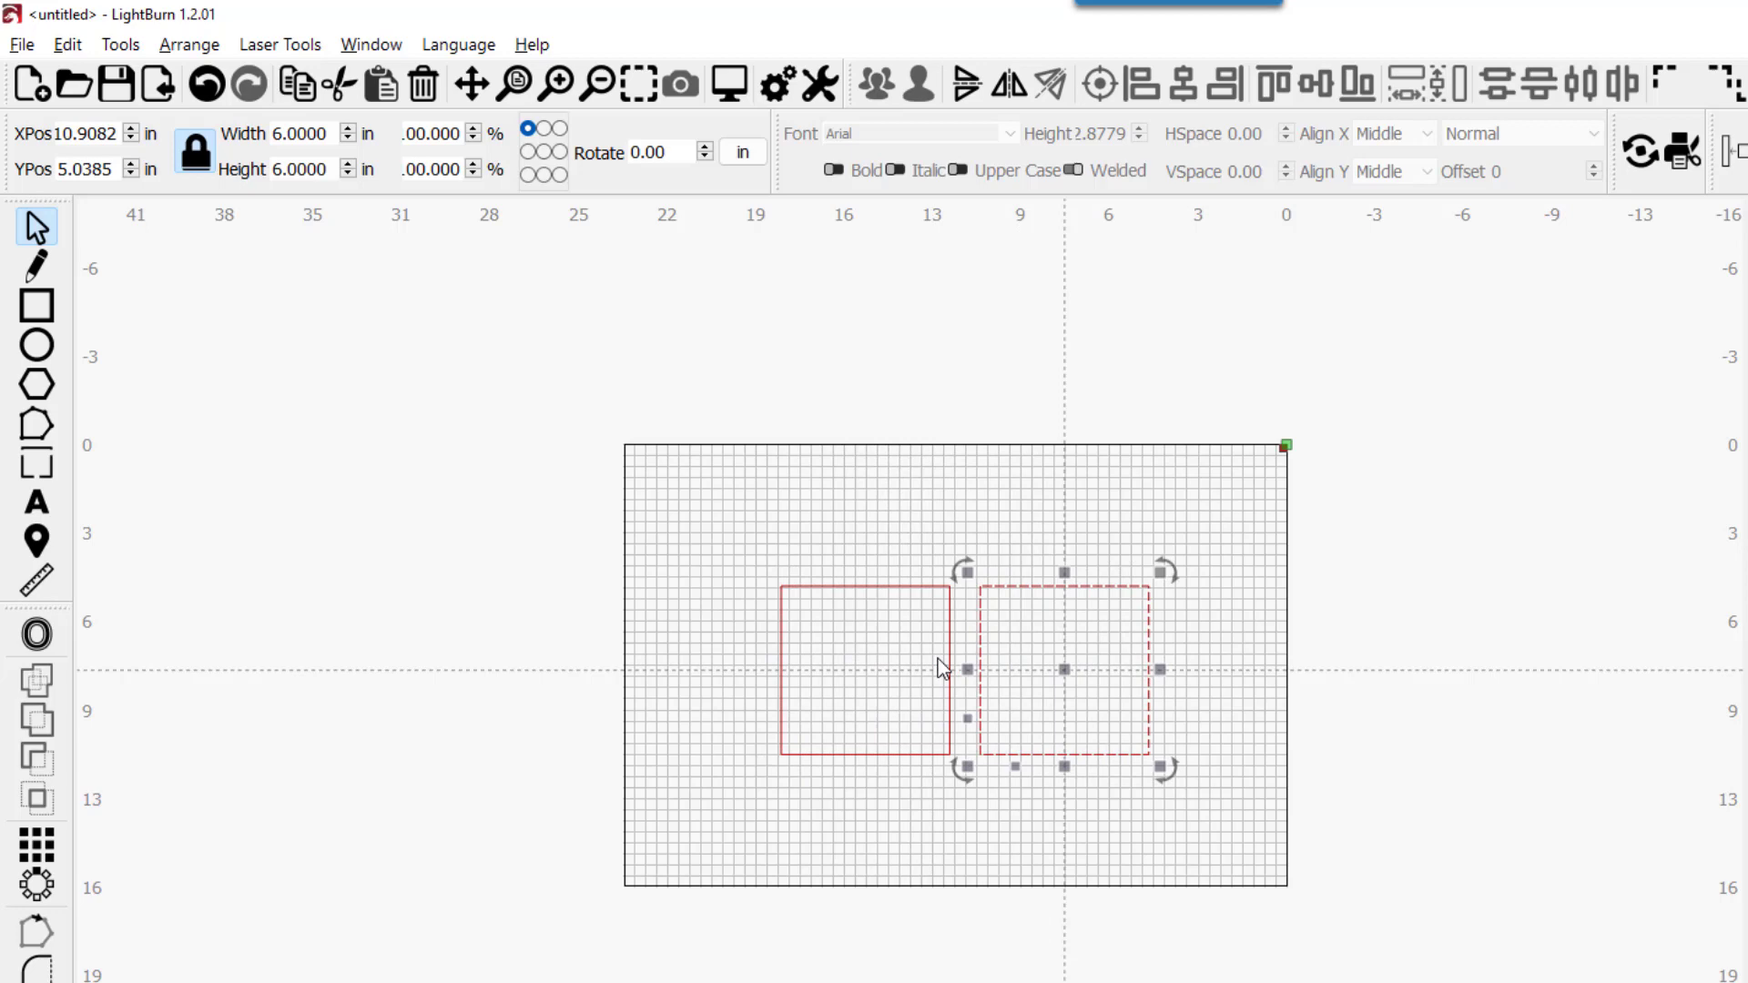
pyautogui.click(970, 822)
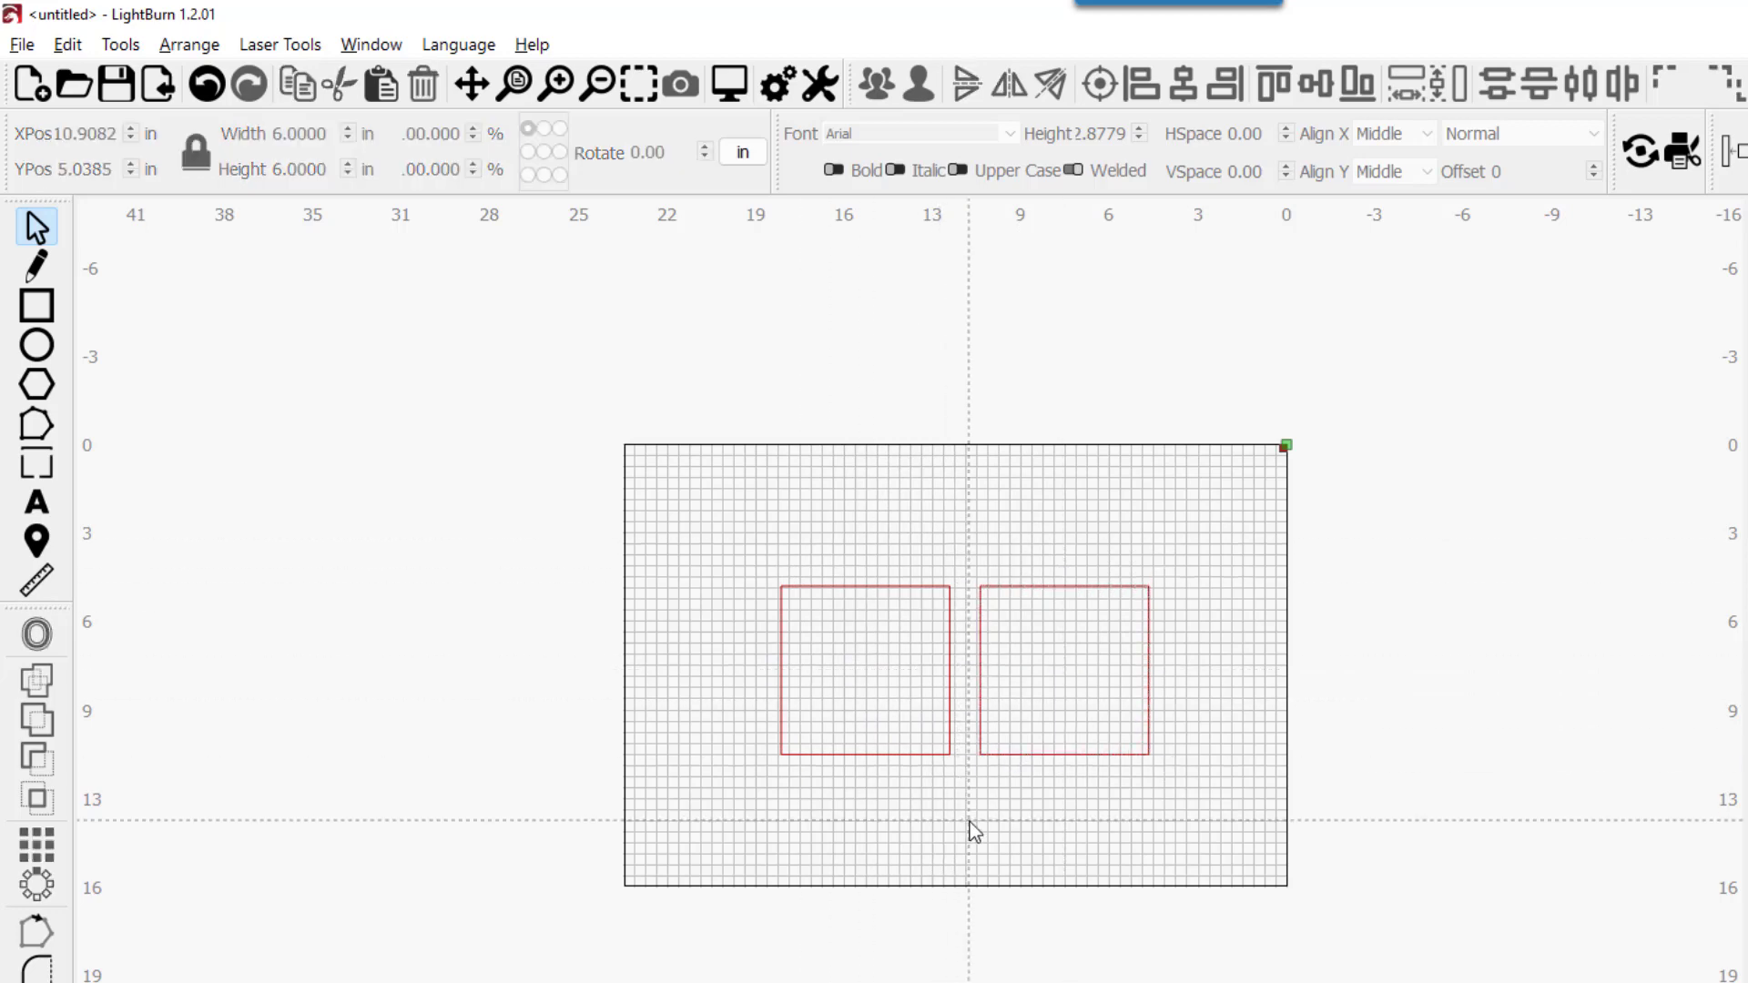
pyautogui.scroll(4, 994, 816)
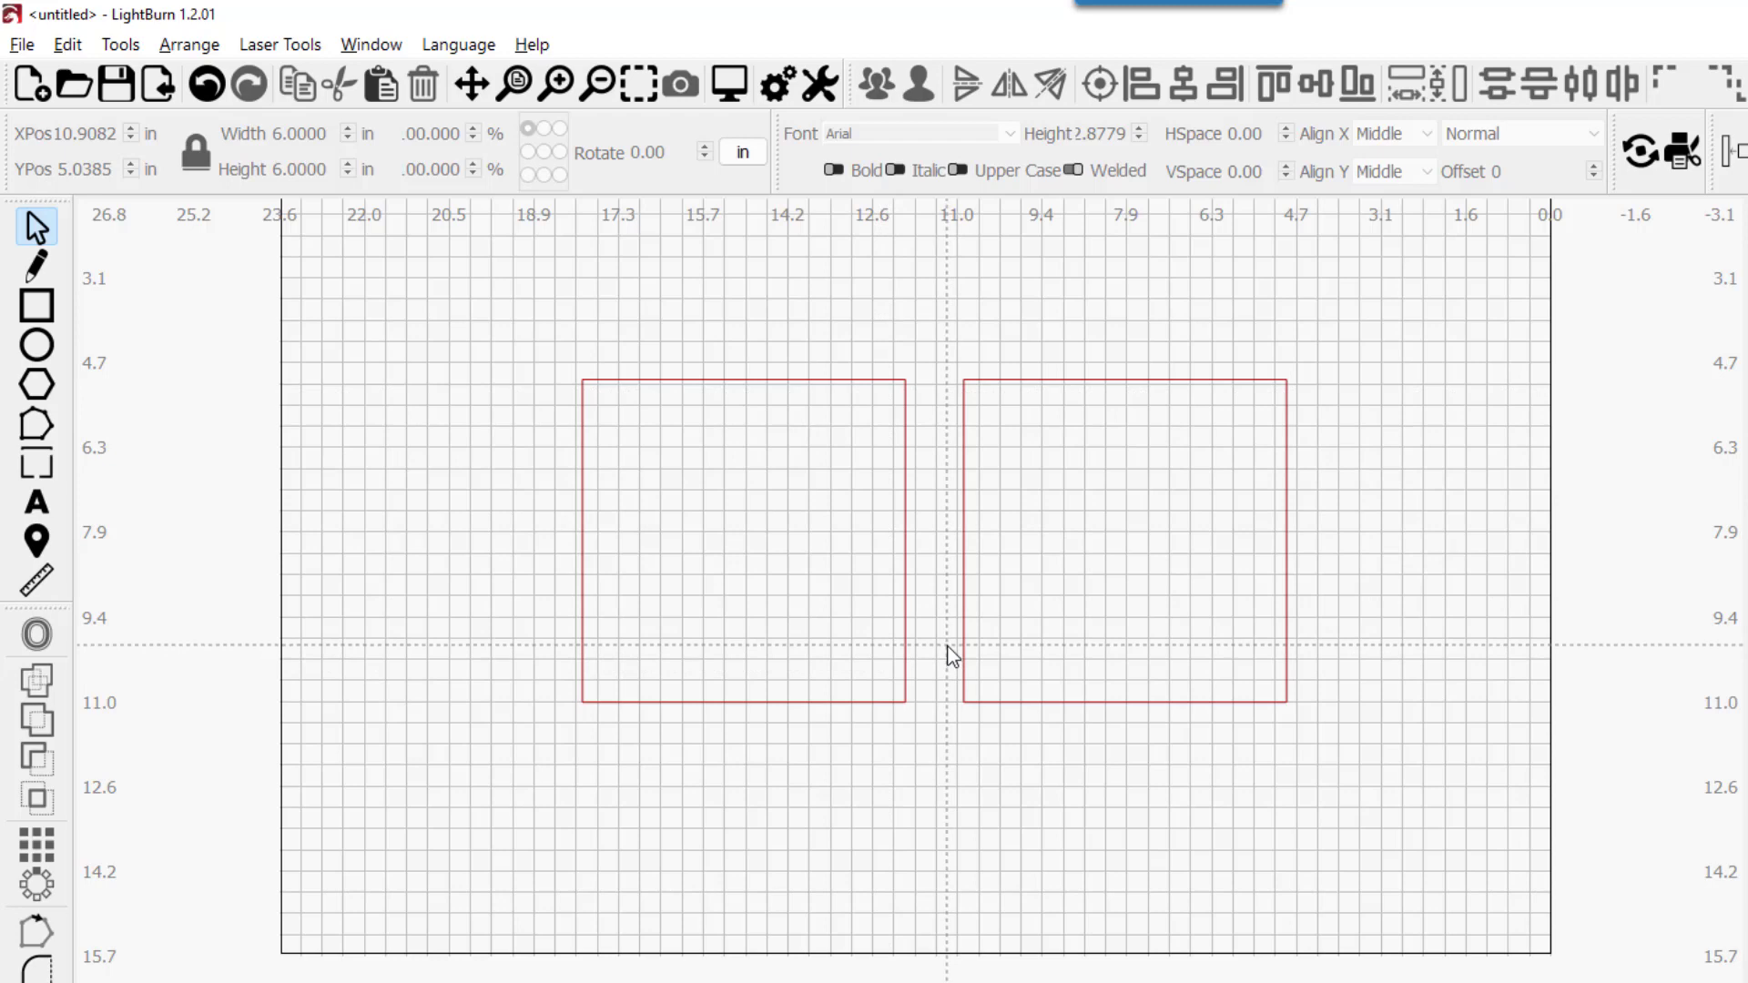
# Draw a small rectangle near the right square's top-left, unlock its proportions, and switch units to millimetres
pyautogui.click(36, 306)
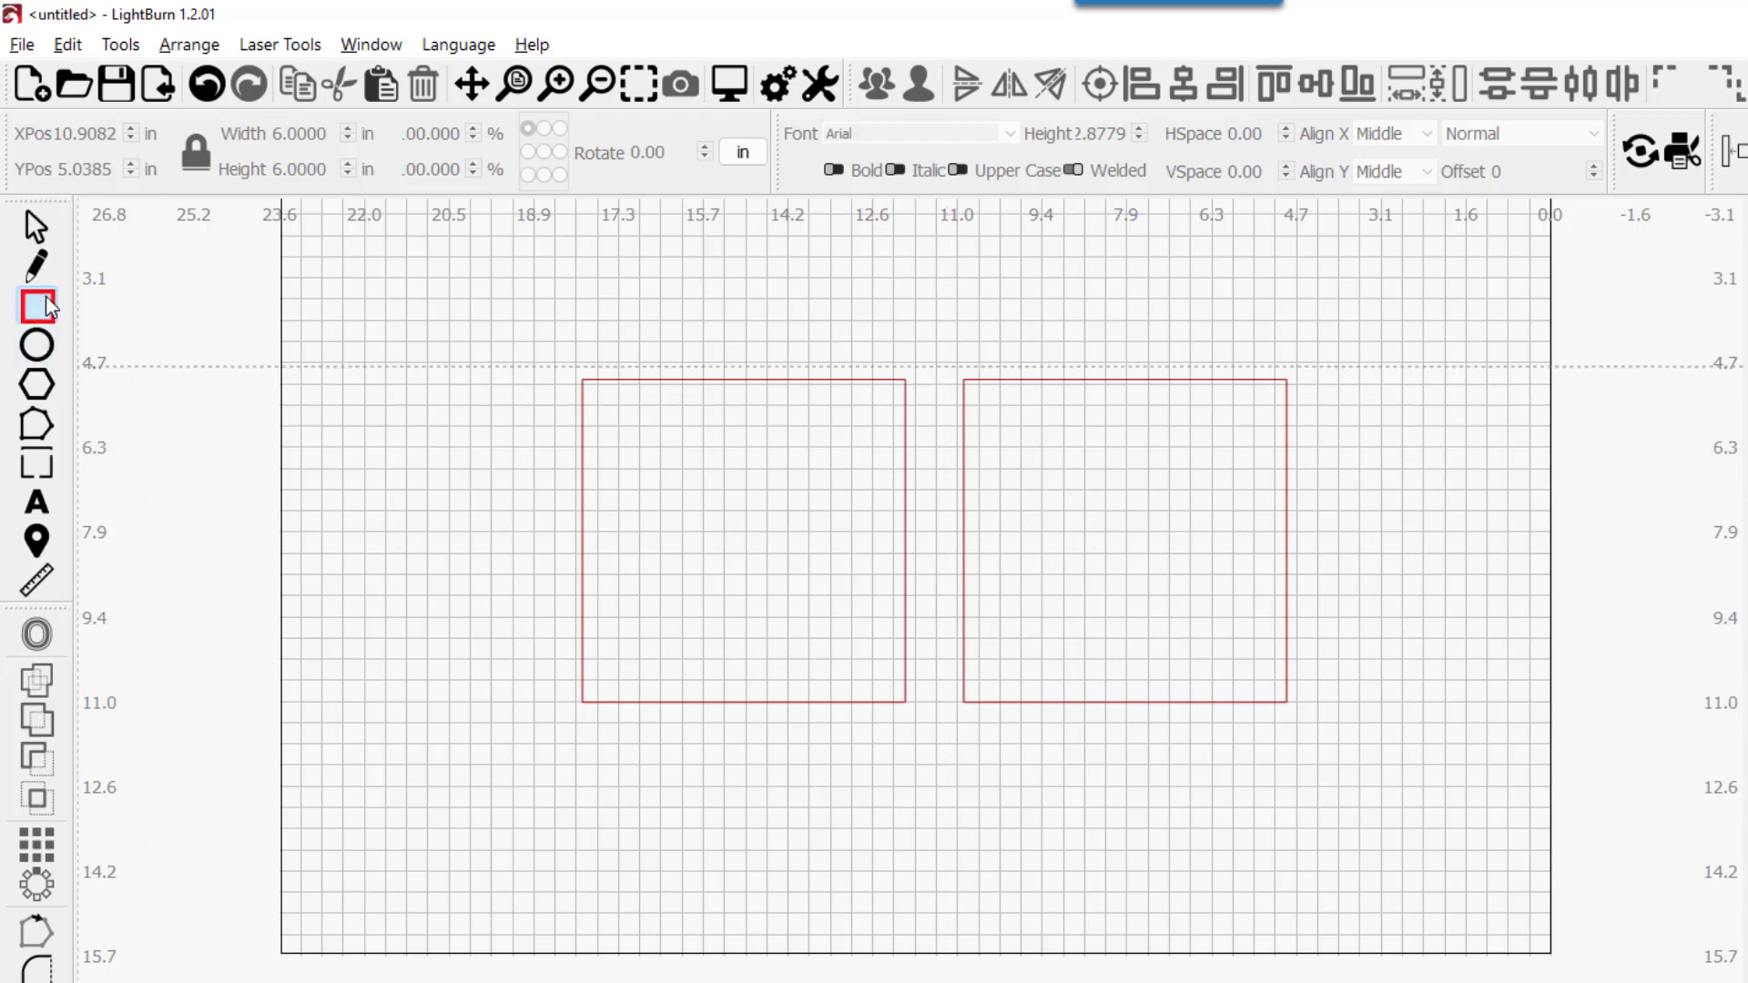
pyautogui.moveTo(986, 398); pyautogui.dragTo(1006, 473)
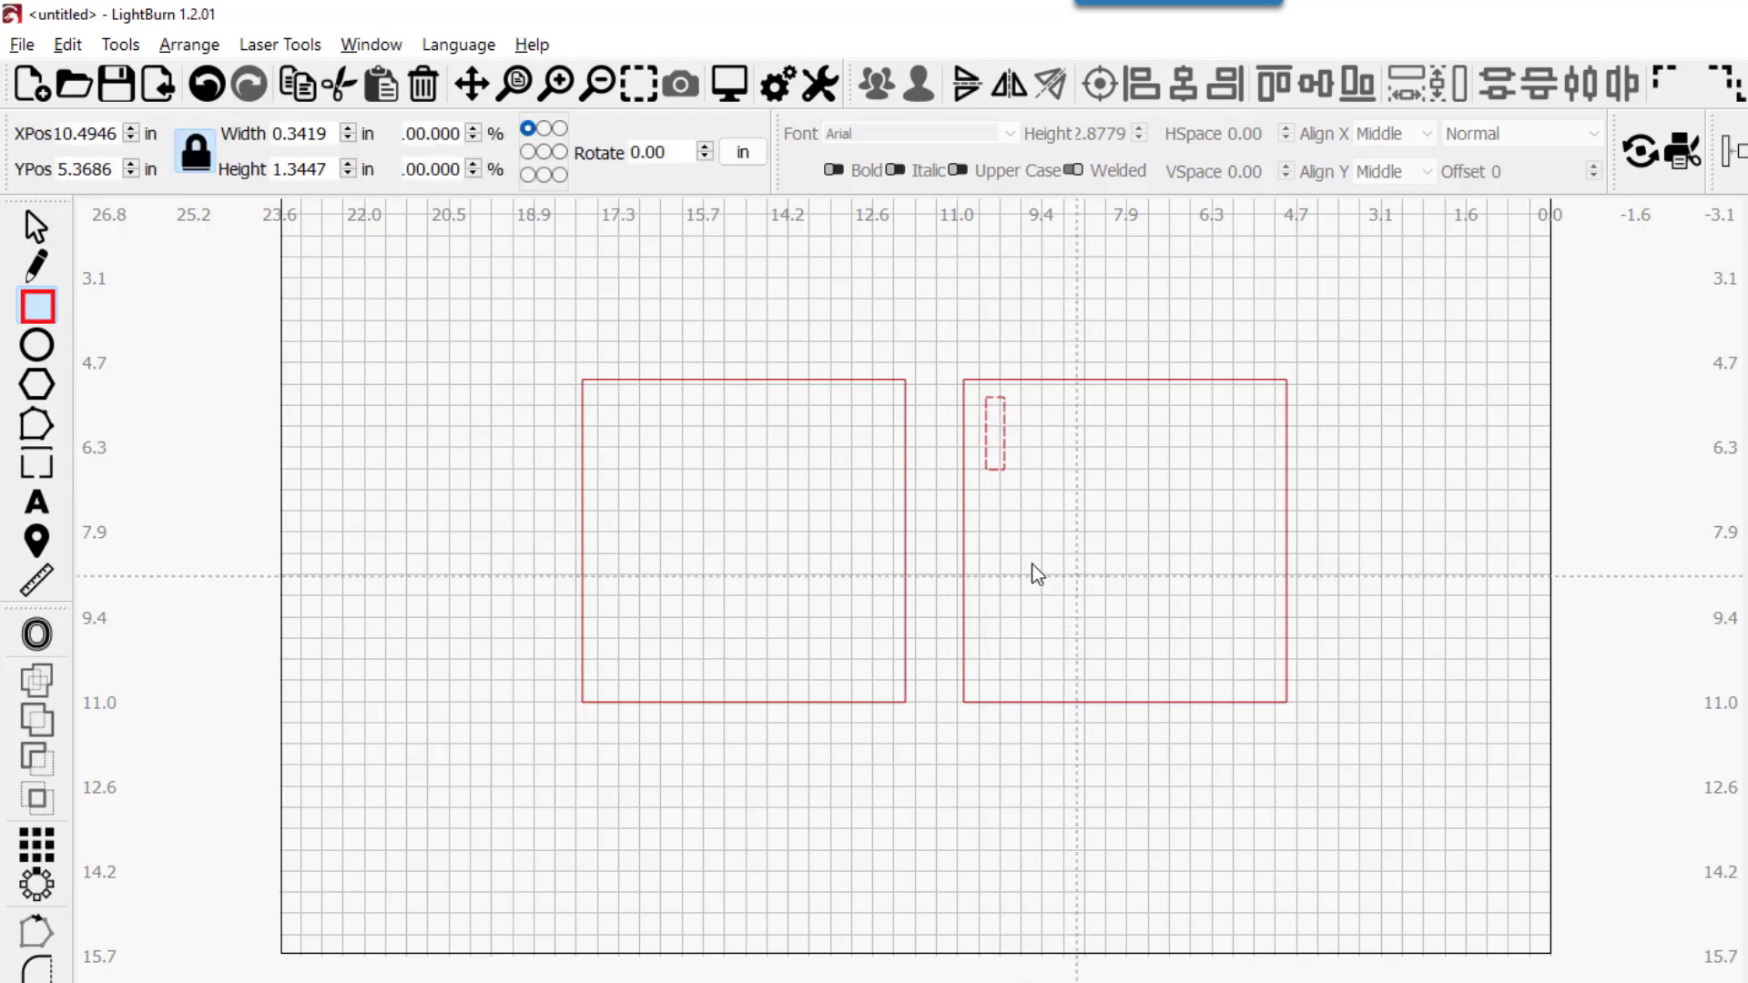
pyautogui.moveTo(333, 133); pyautogui.dragTo(257, 133)
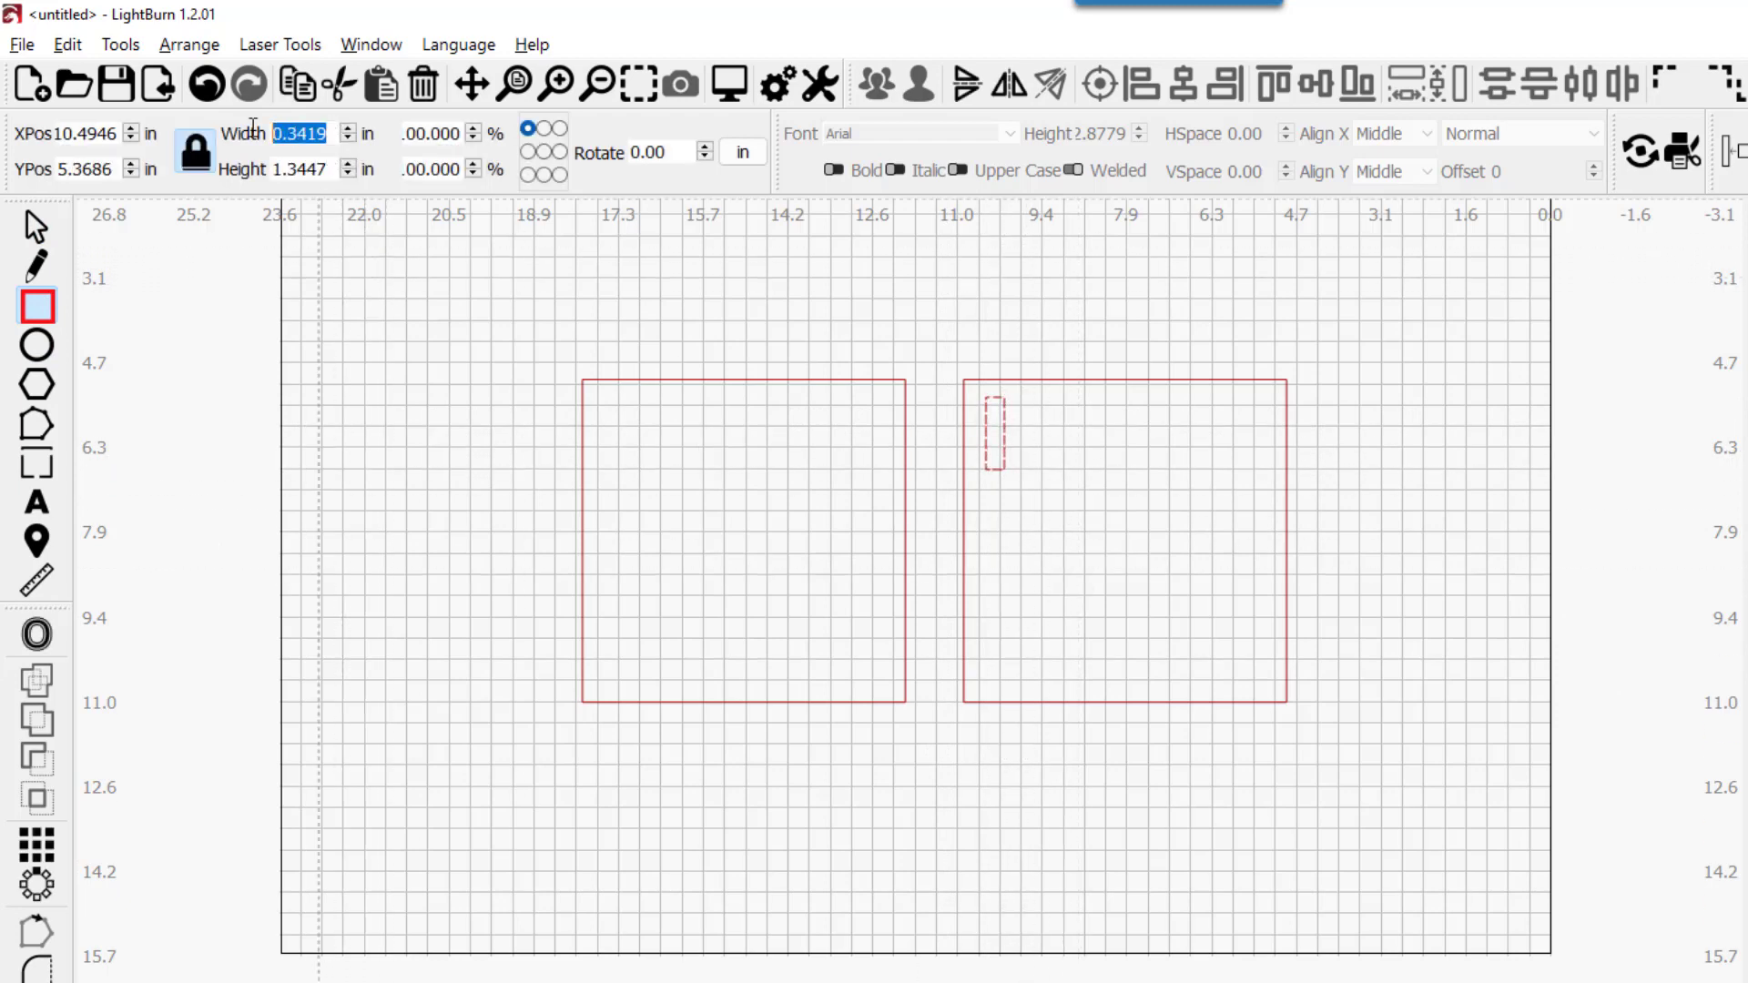
pyautogui.click(196, 153)
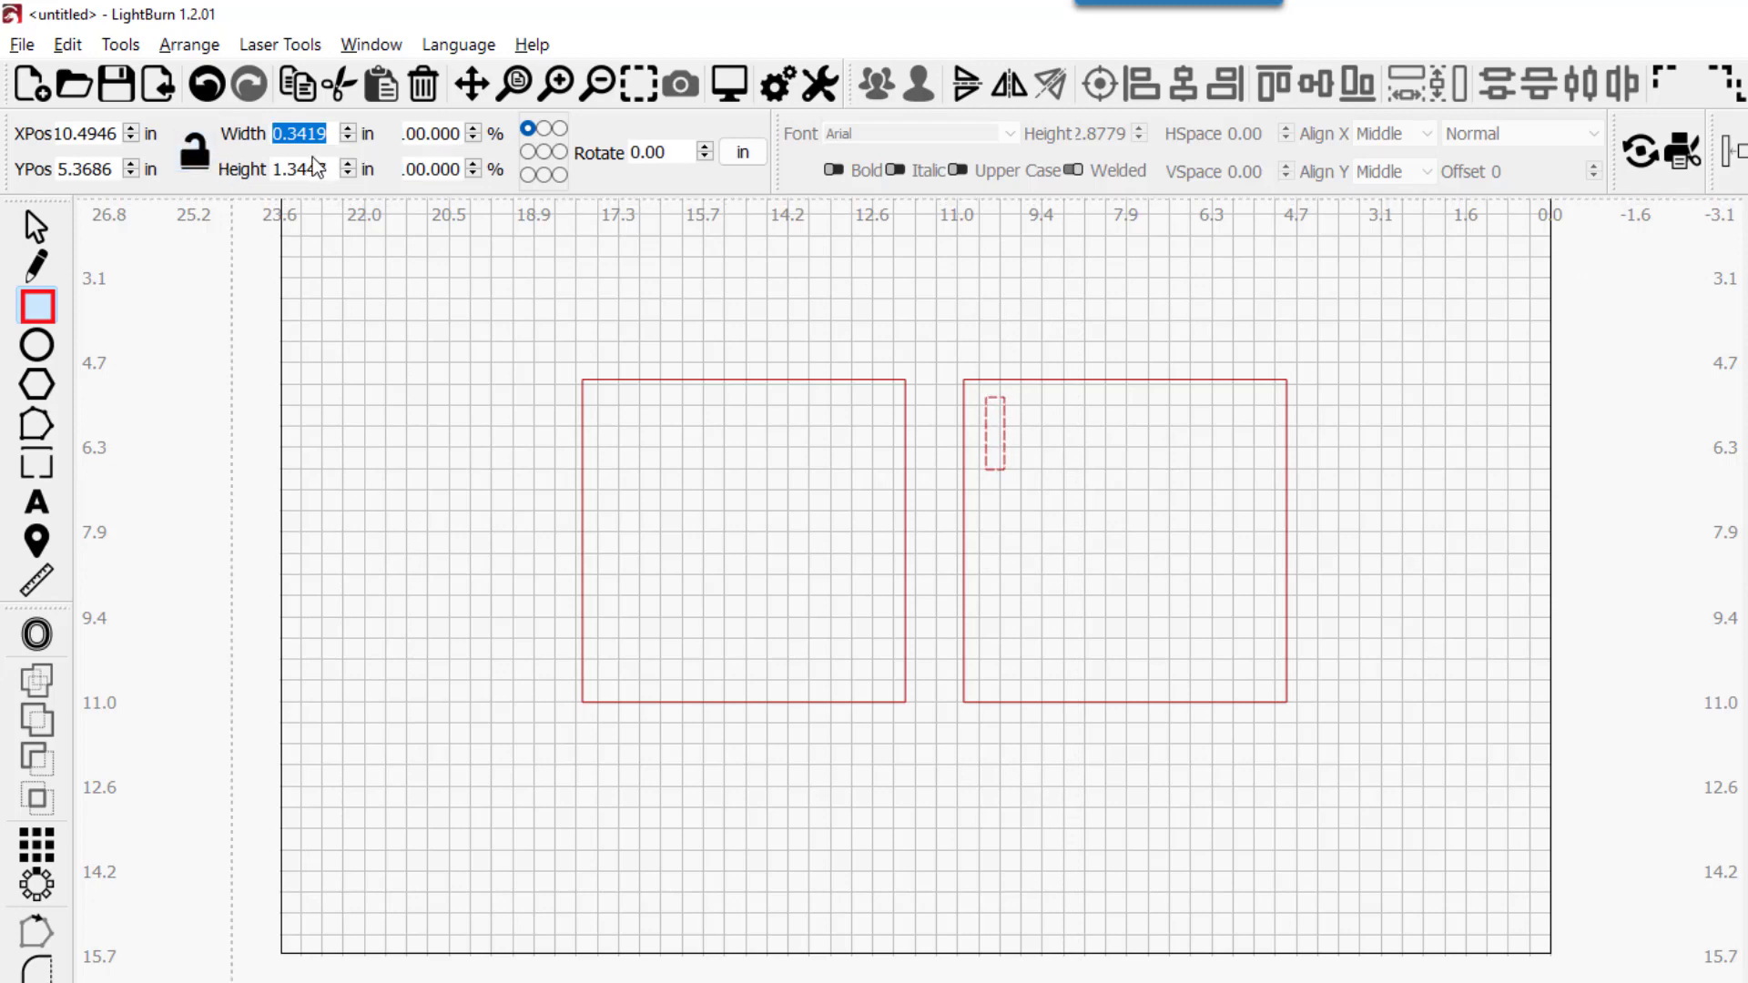
pyautogui.write('4.6')
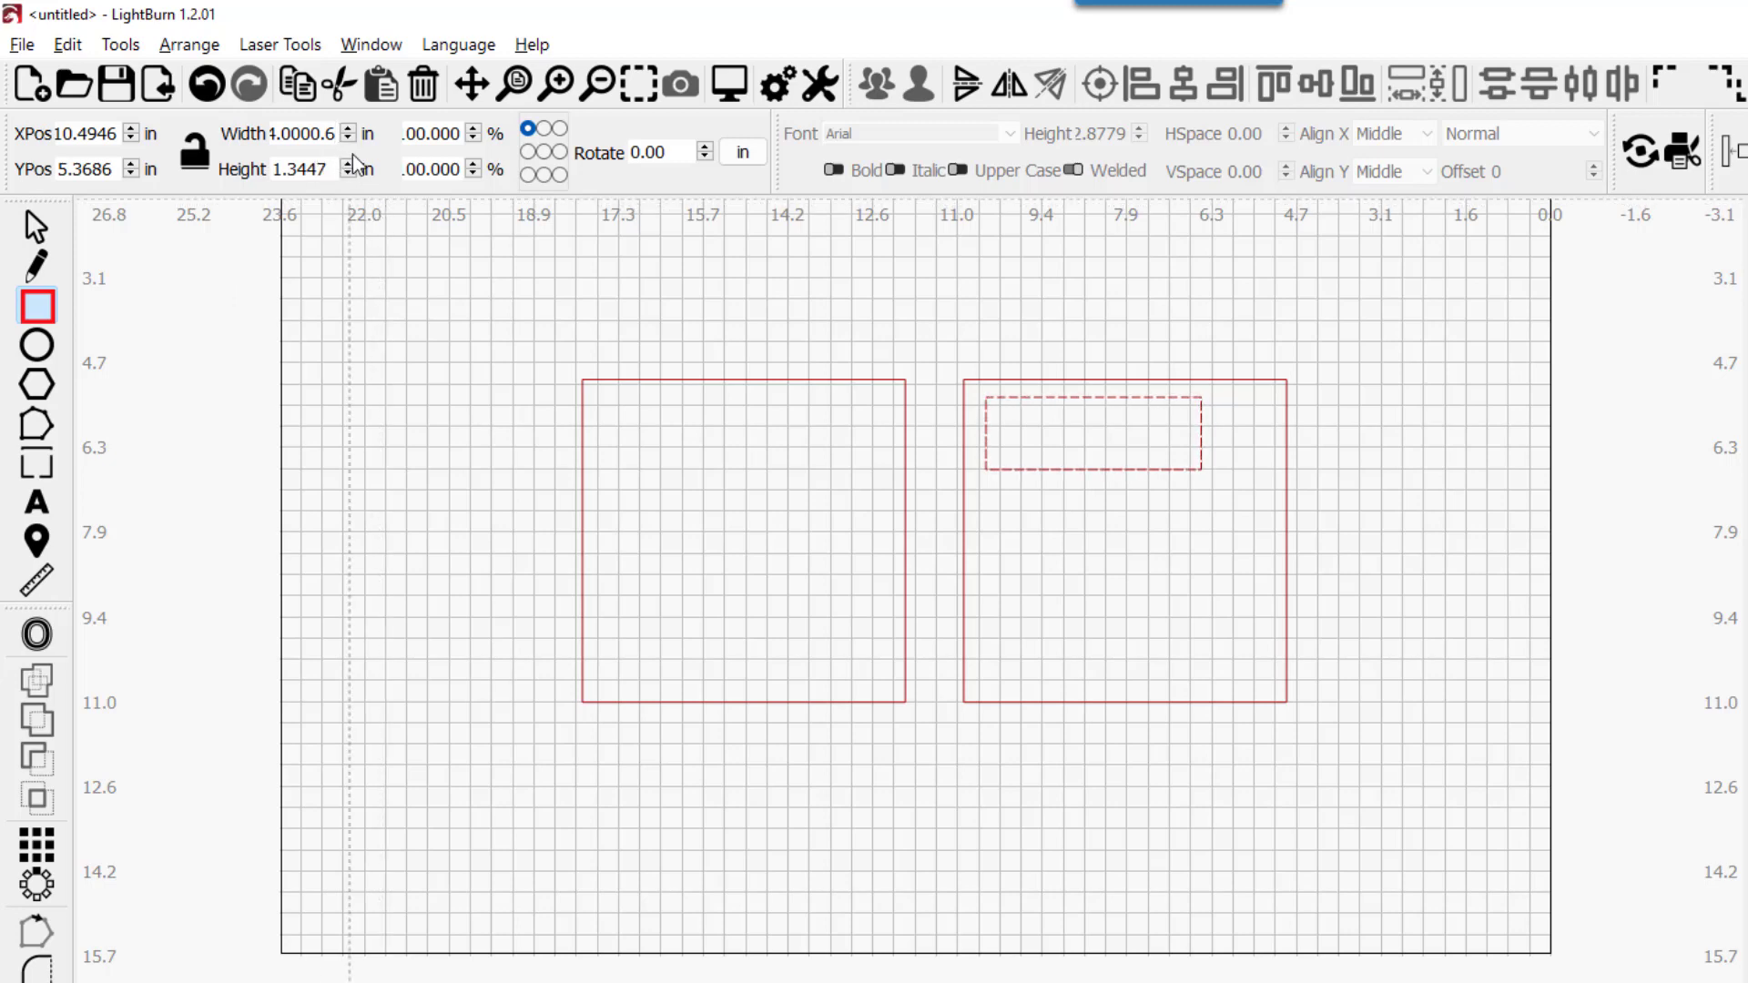
pyautogui.press('BackSpace')
pyautogui.press('BackSpace')
pyautogui.press('BackSpace')
pyautogui.press('BackSpace')
pyautogui.press('BackSpace')
pyautogui.press('BackSpace')
pyautogui.press('BackSpace')
pyautogui.press('BackSpace')
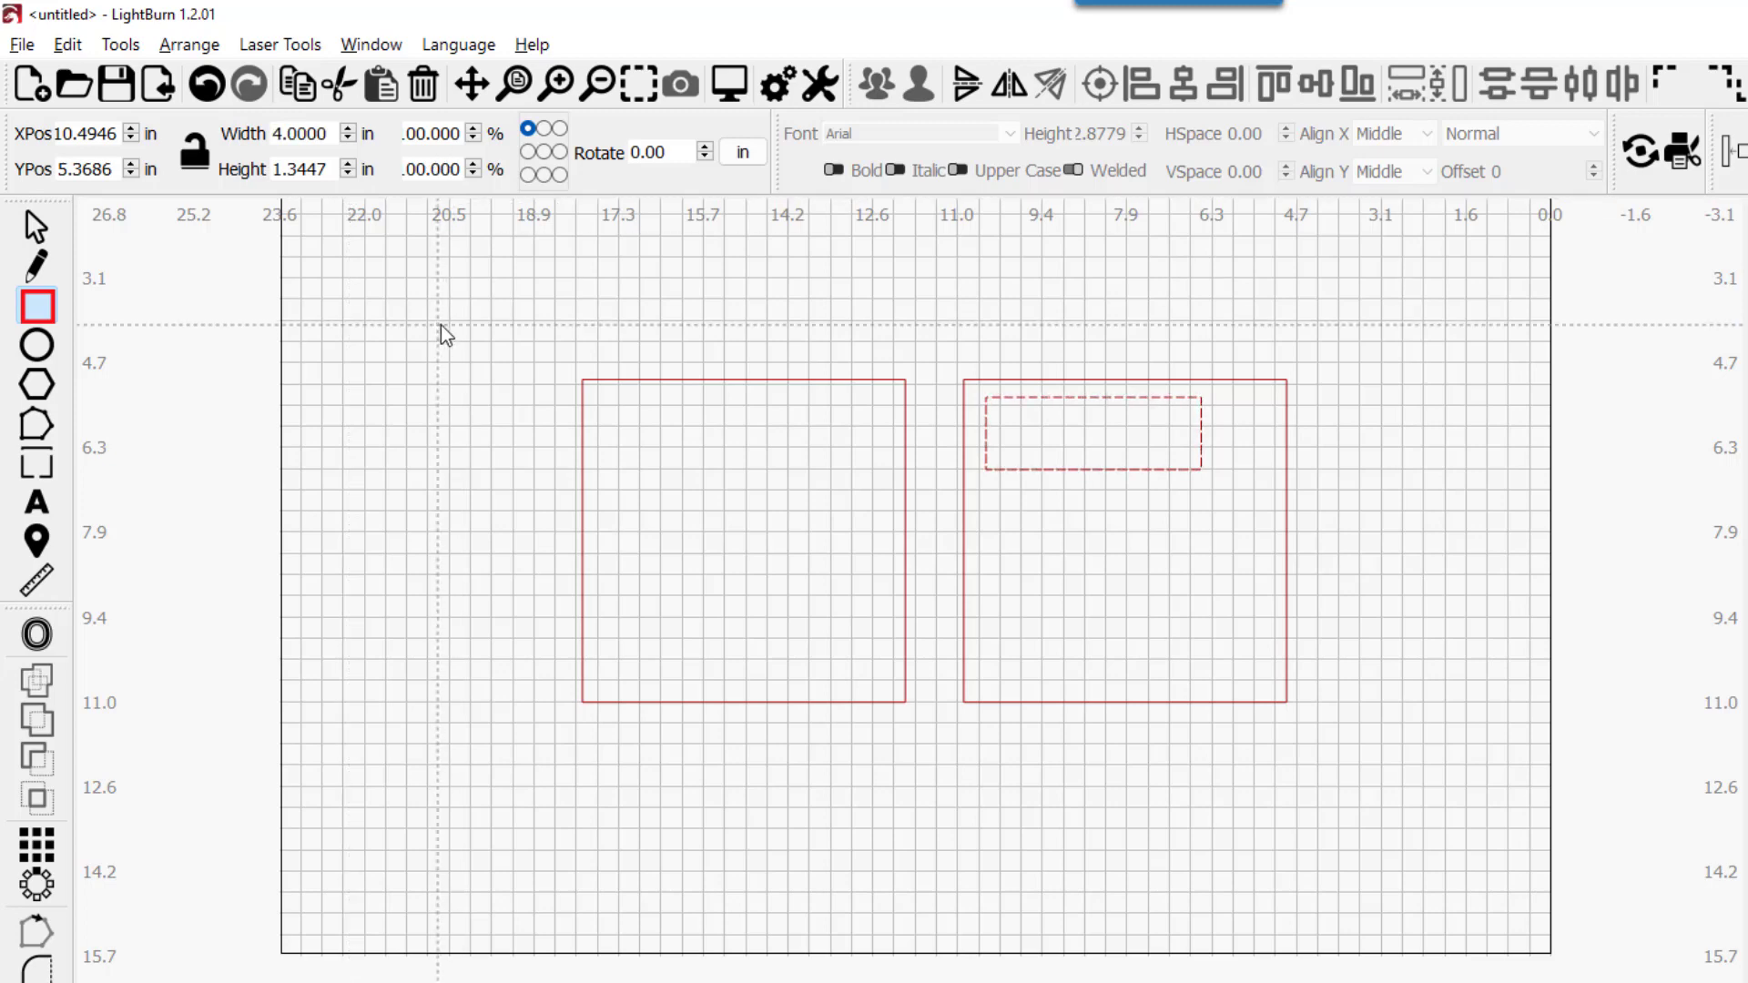
pyautogui.click(743, 157)
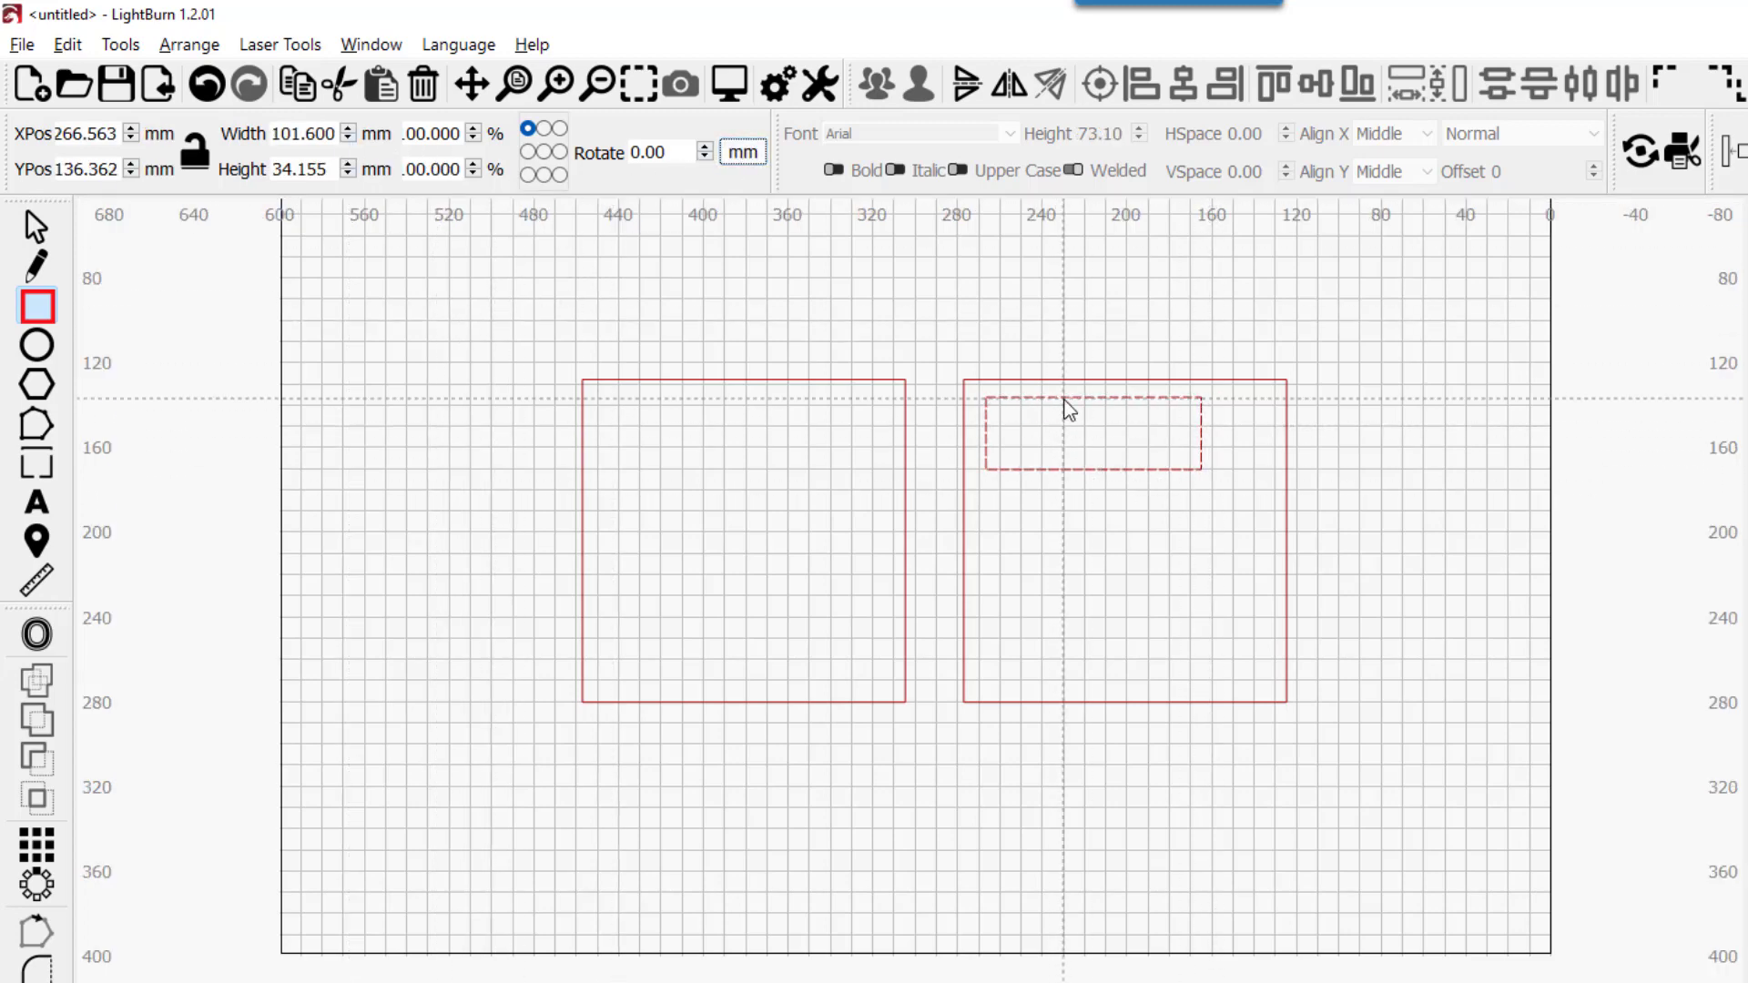
pyautogui.press('Escape')
pyautogui.press('Escape')
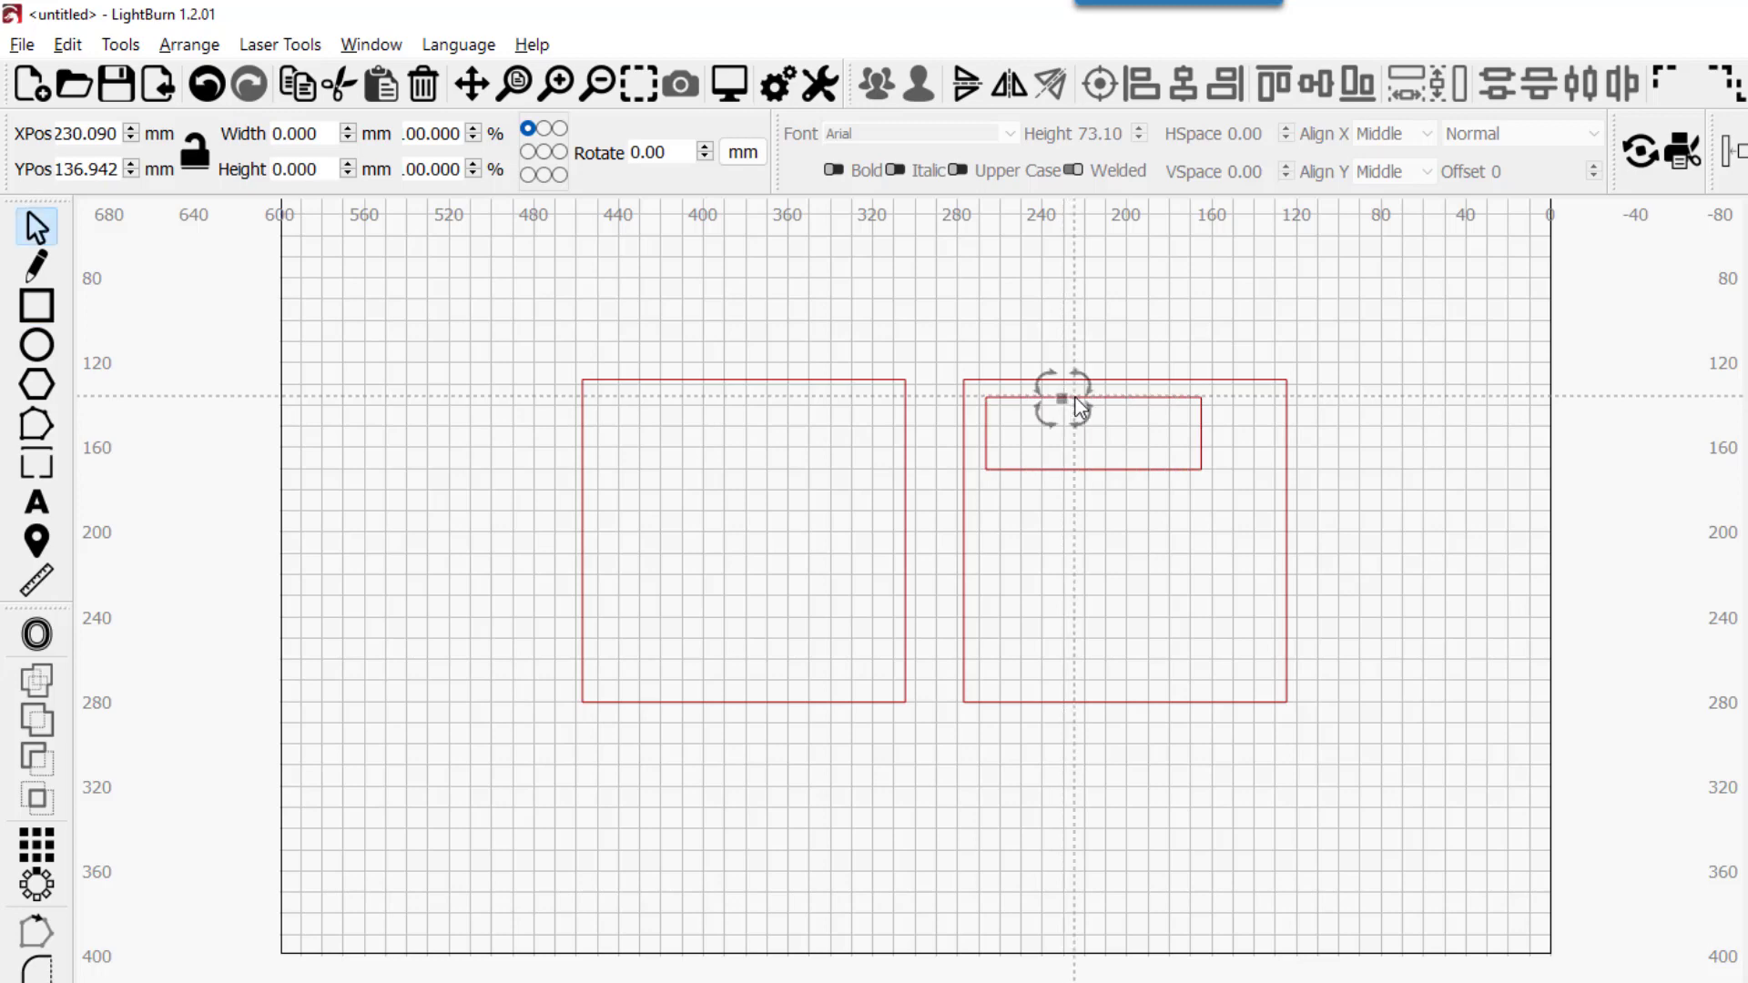
# Set the inner rectangle's width to 4.6 mm, turning it into a narrow slot
pyautogui.scroll(10, 1074, 432)
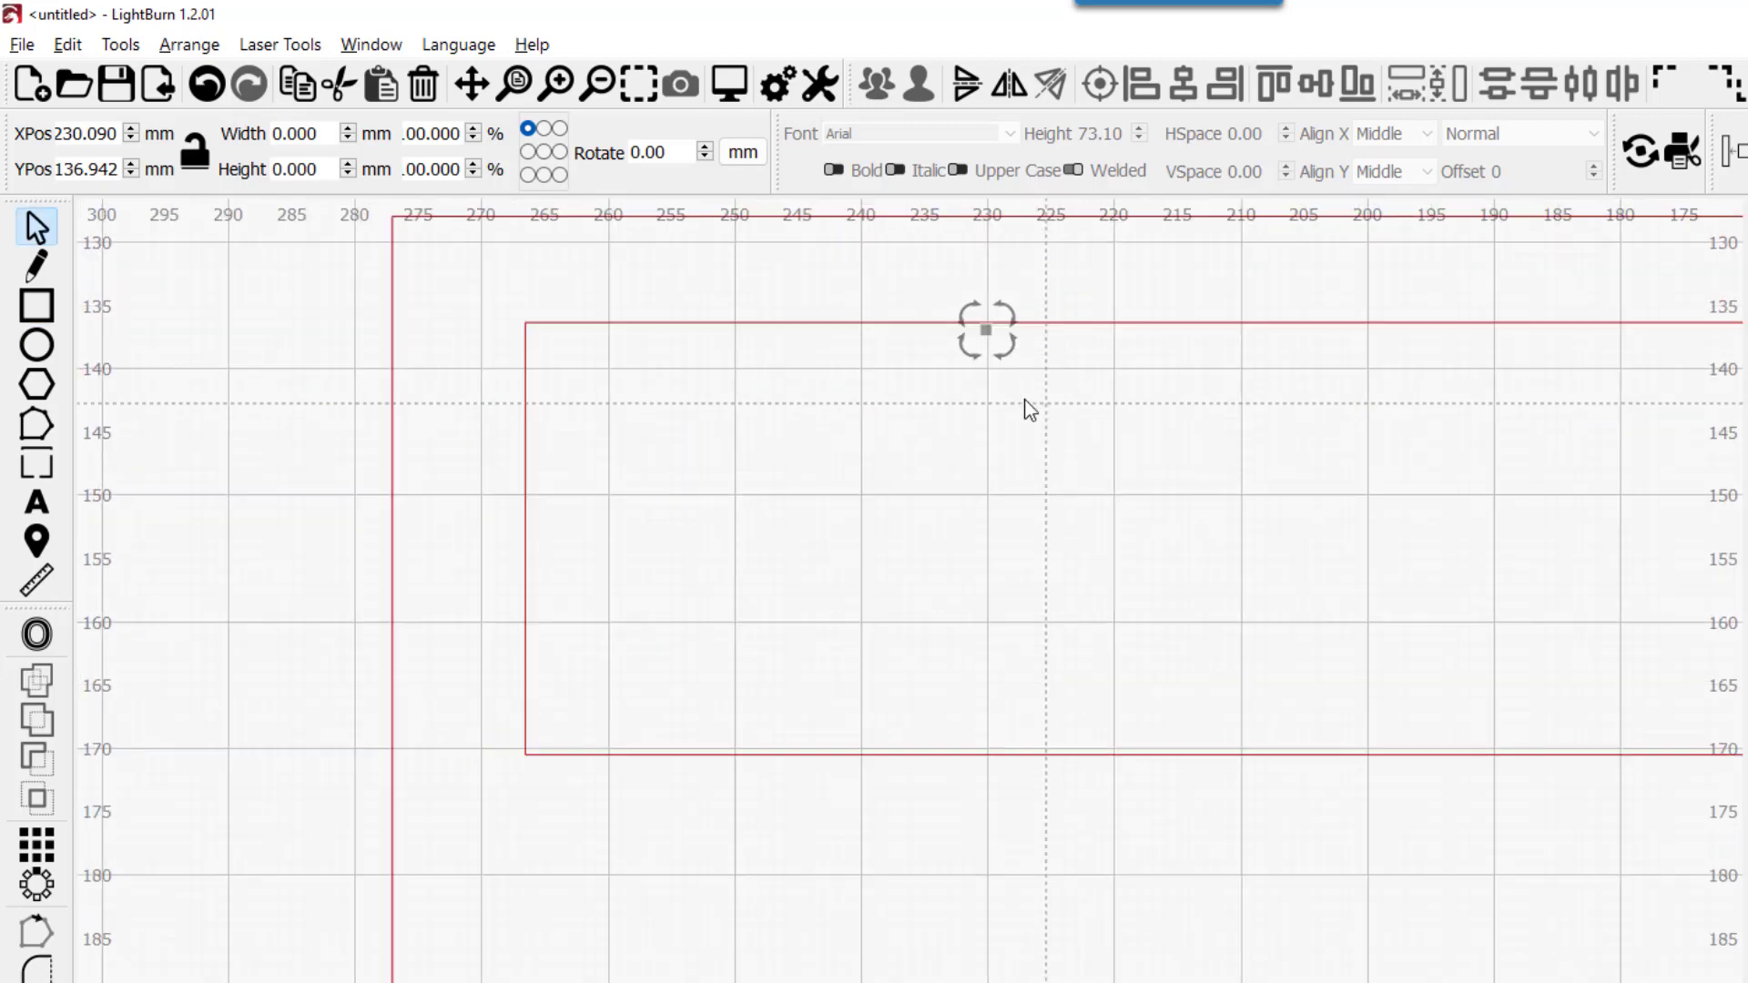
pyautogui.moveTo(978, 409); pyautogui.dragTo(996, 455)
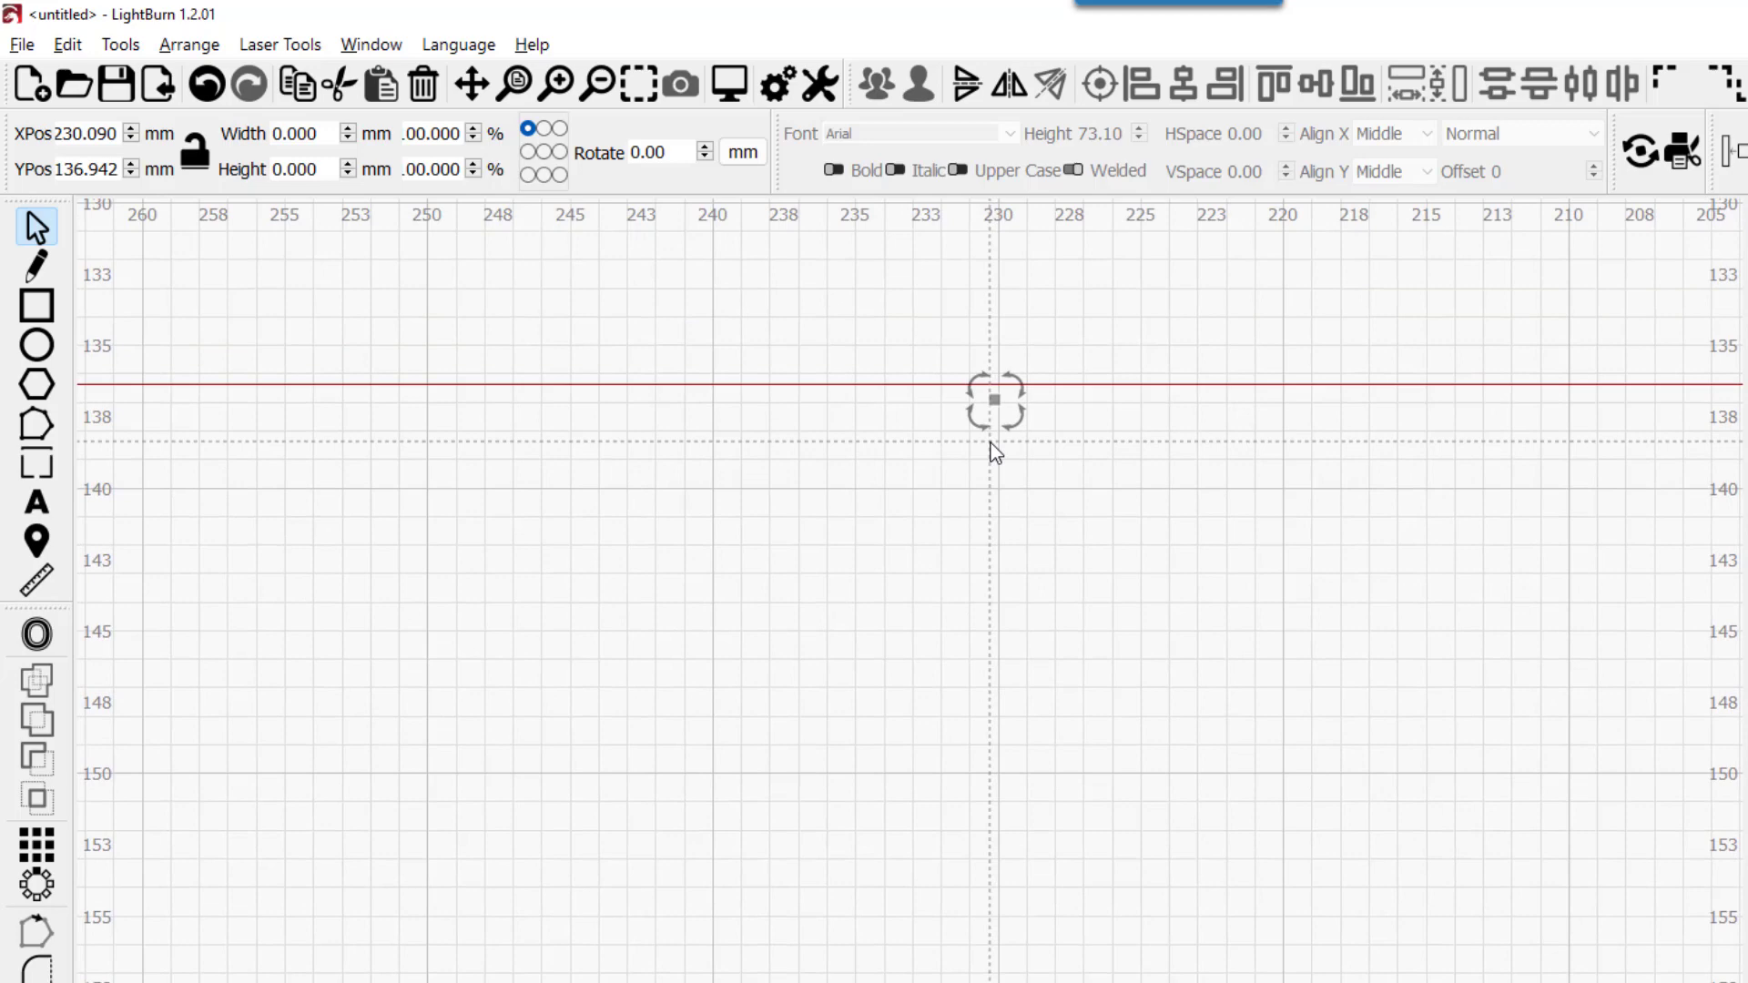
pyautogui.scroll(-7, 994, 452)
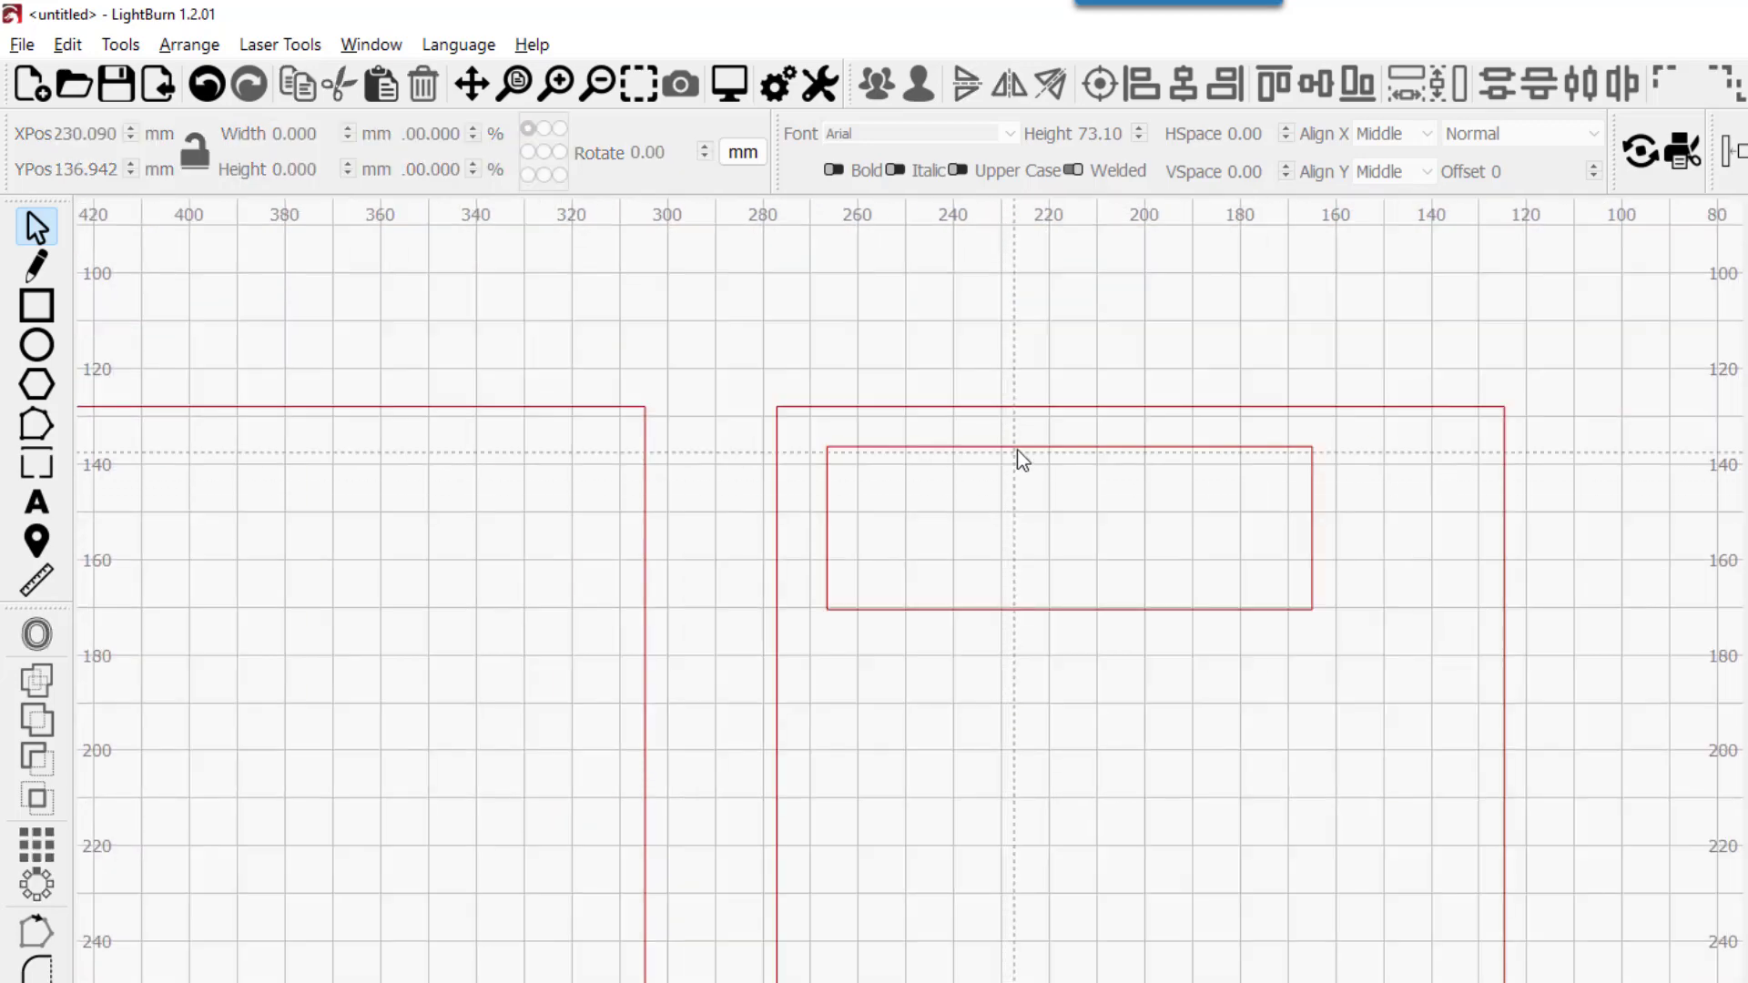
pyautogui.click(1025, 447)
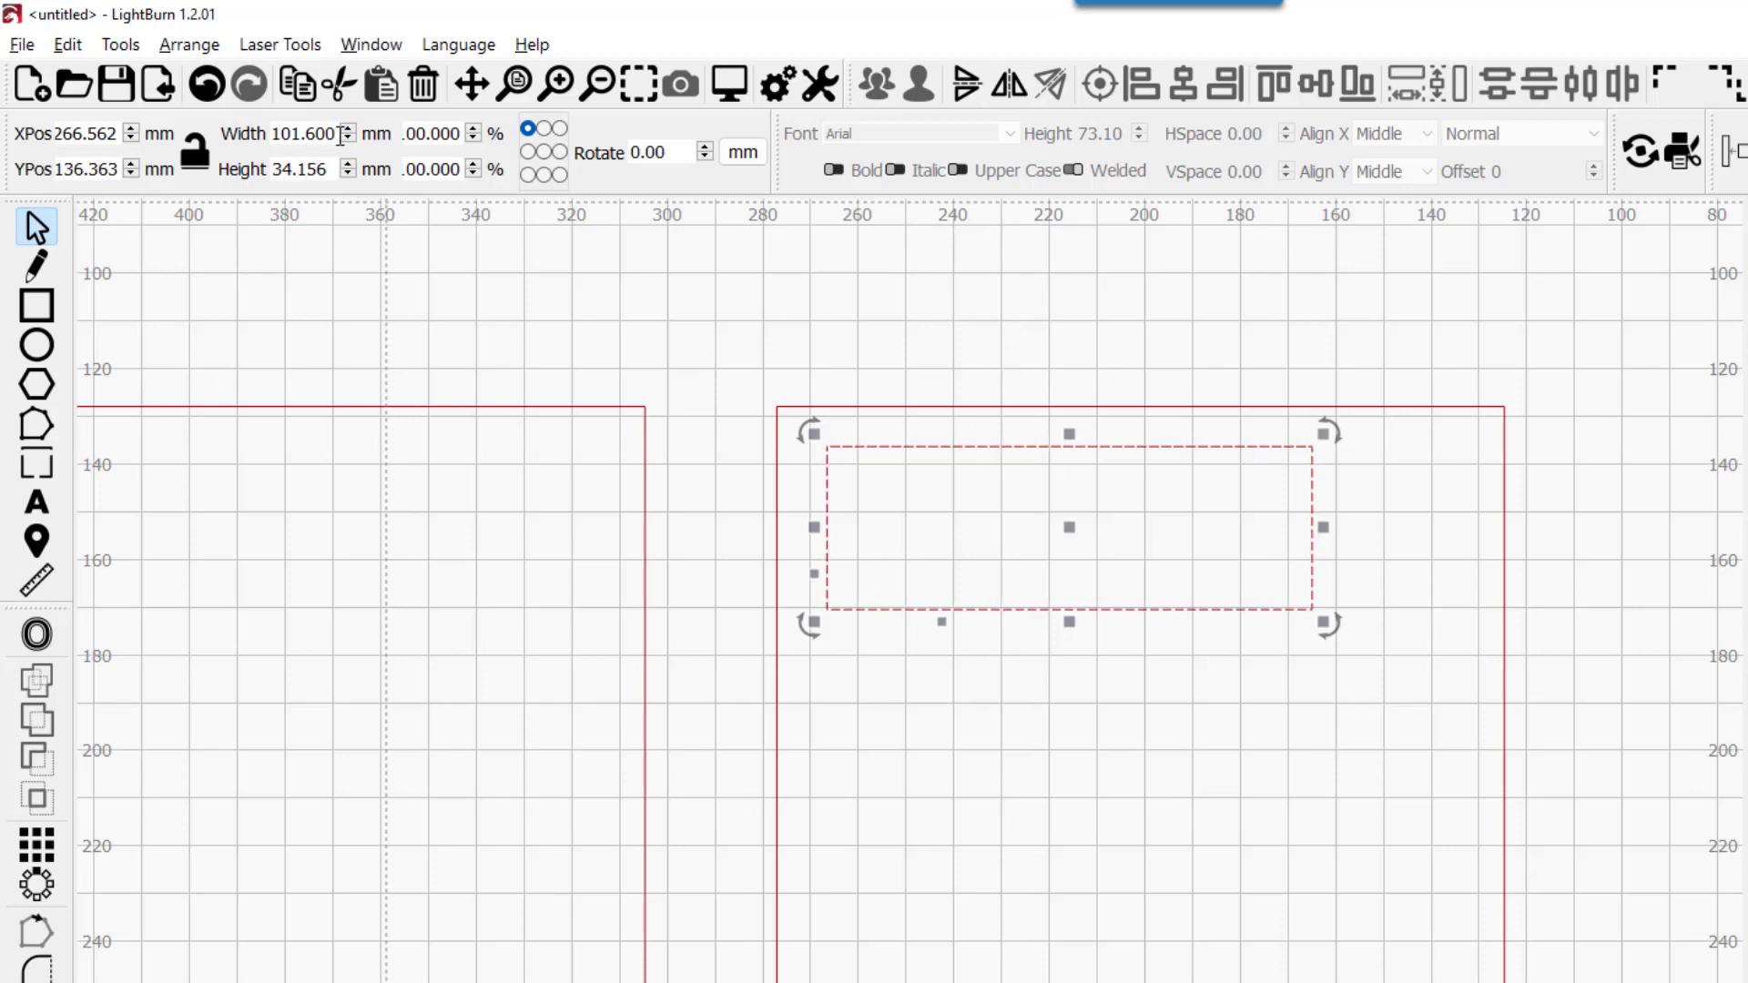
pyautogui.scroll(-1, 303, 136)
pyautogui.scroll(-1, 303, 136)
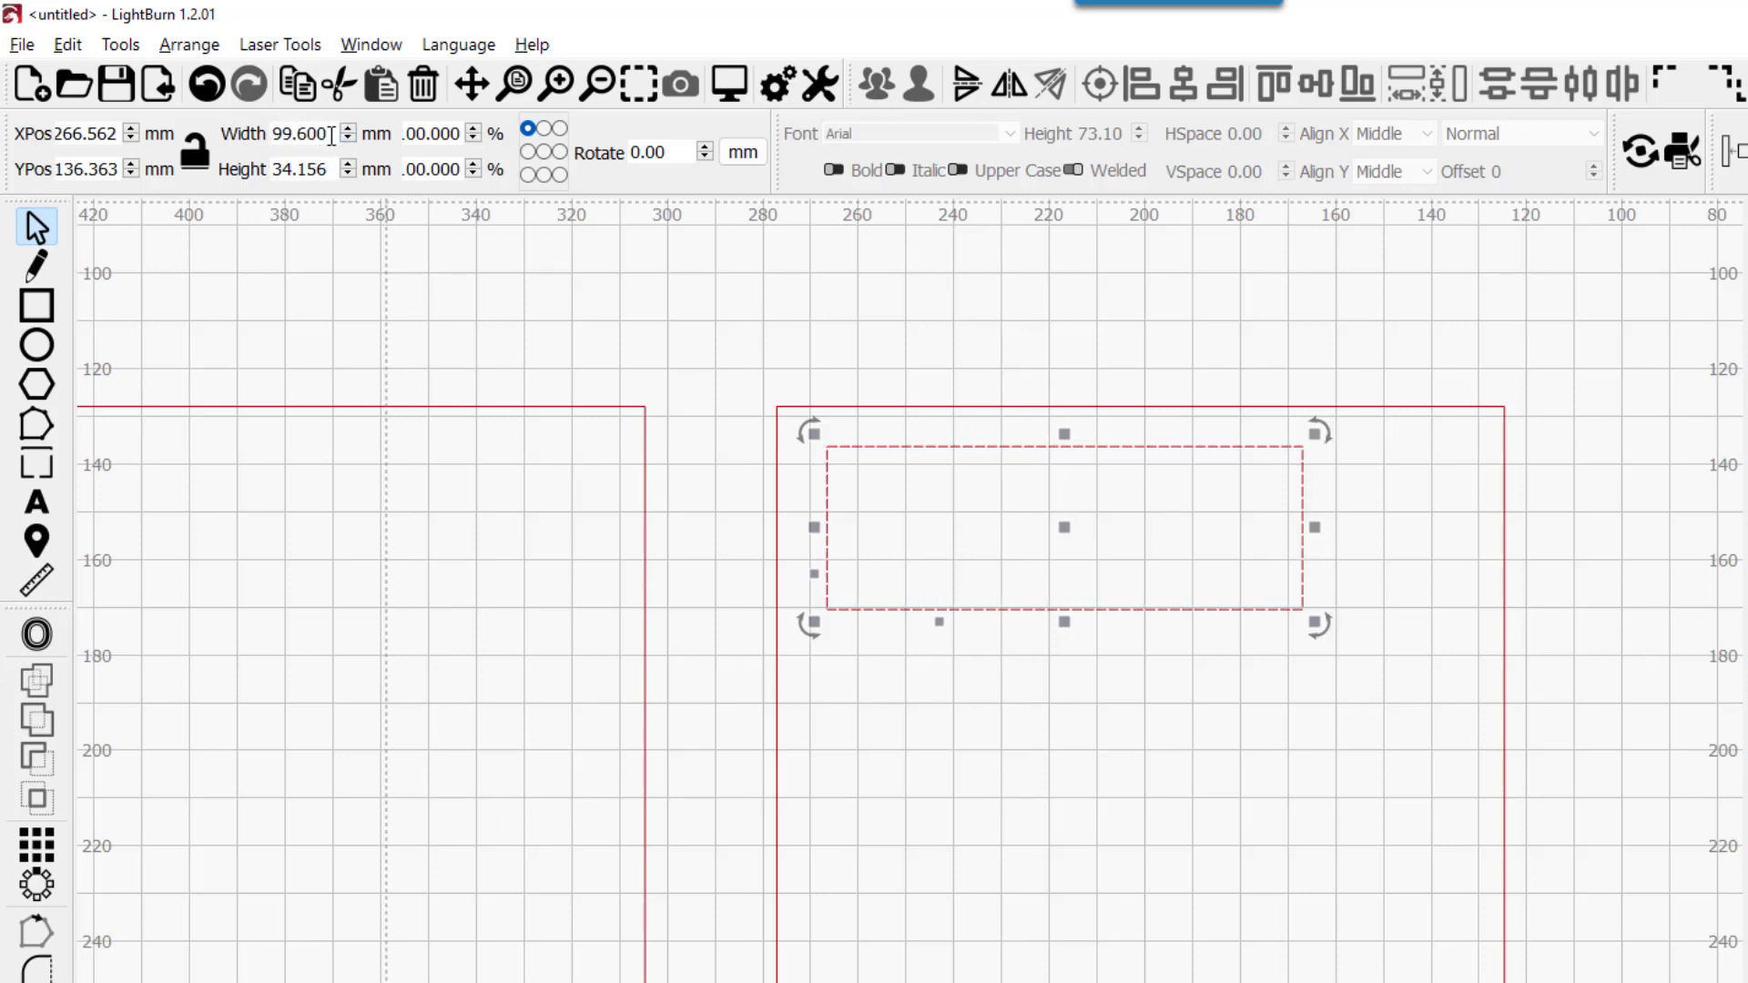
pyautogui.moveTo(333, 137); pyautogui.dragTo(221, 141)
pyautogui.write('4.6')
pyautogui.press('Return')
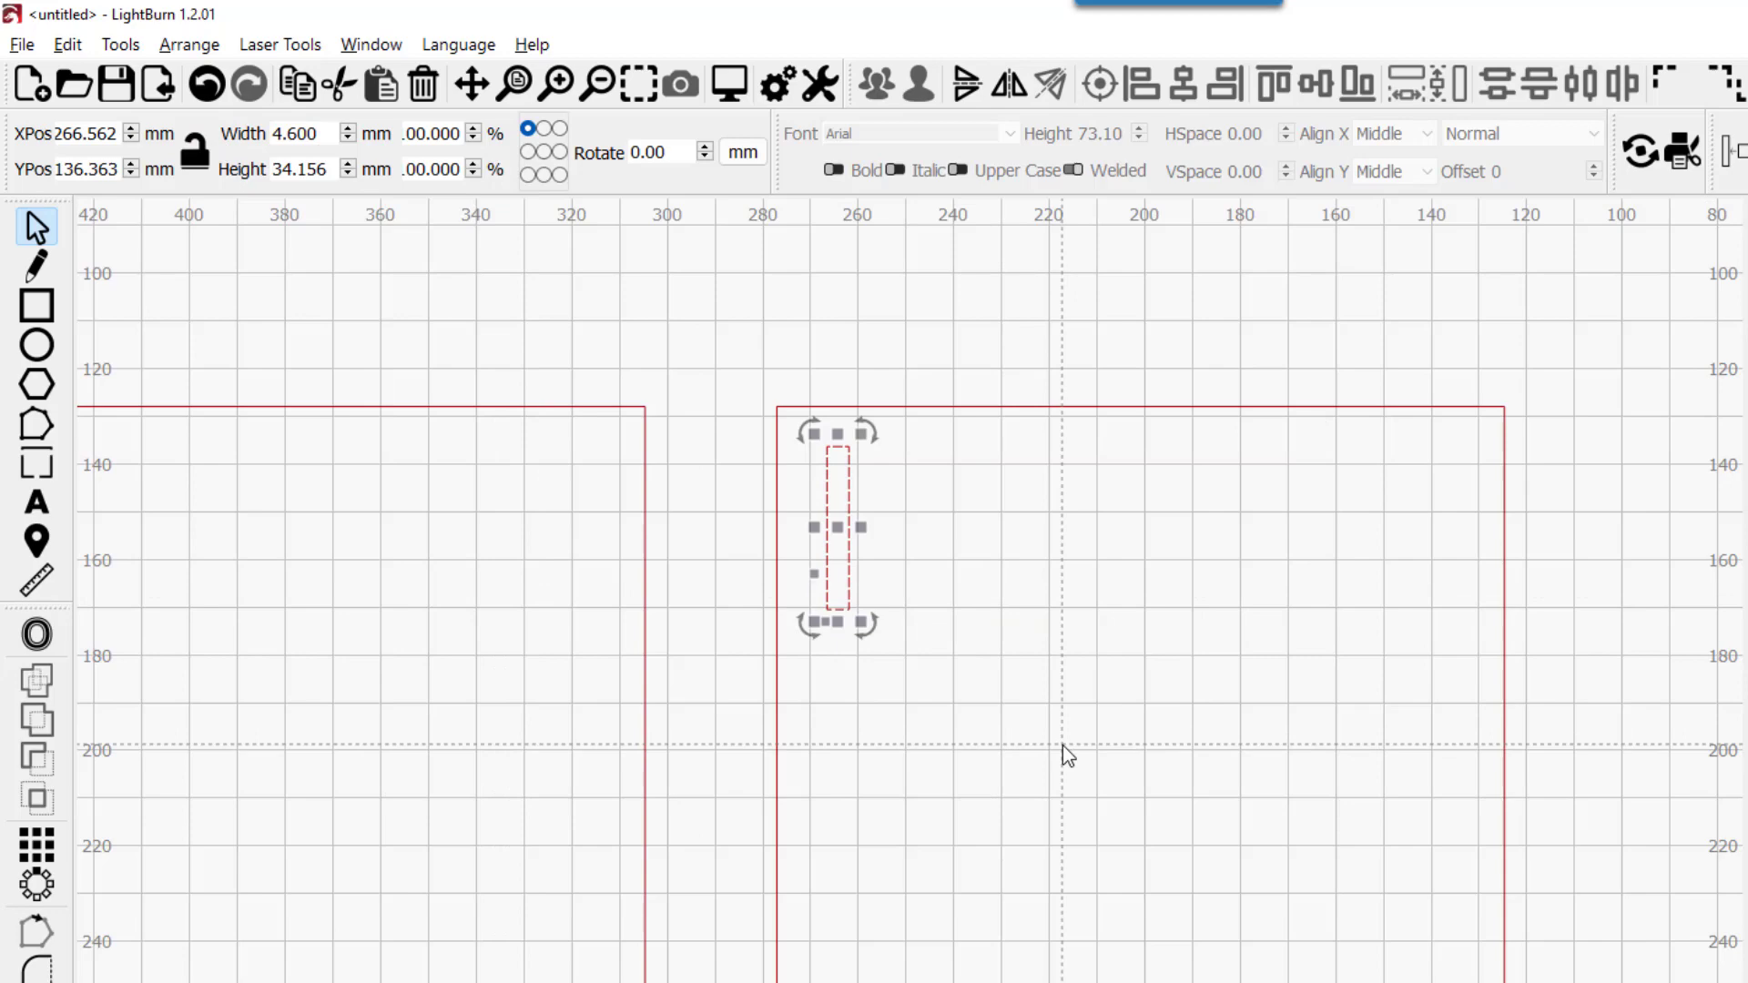
pyautogui.moveTo(1069, 745); pyautogui.dragTo(1211, 652)
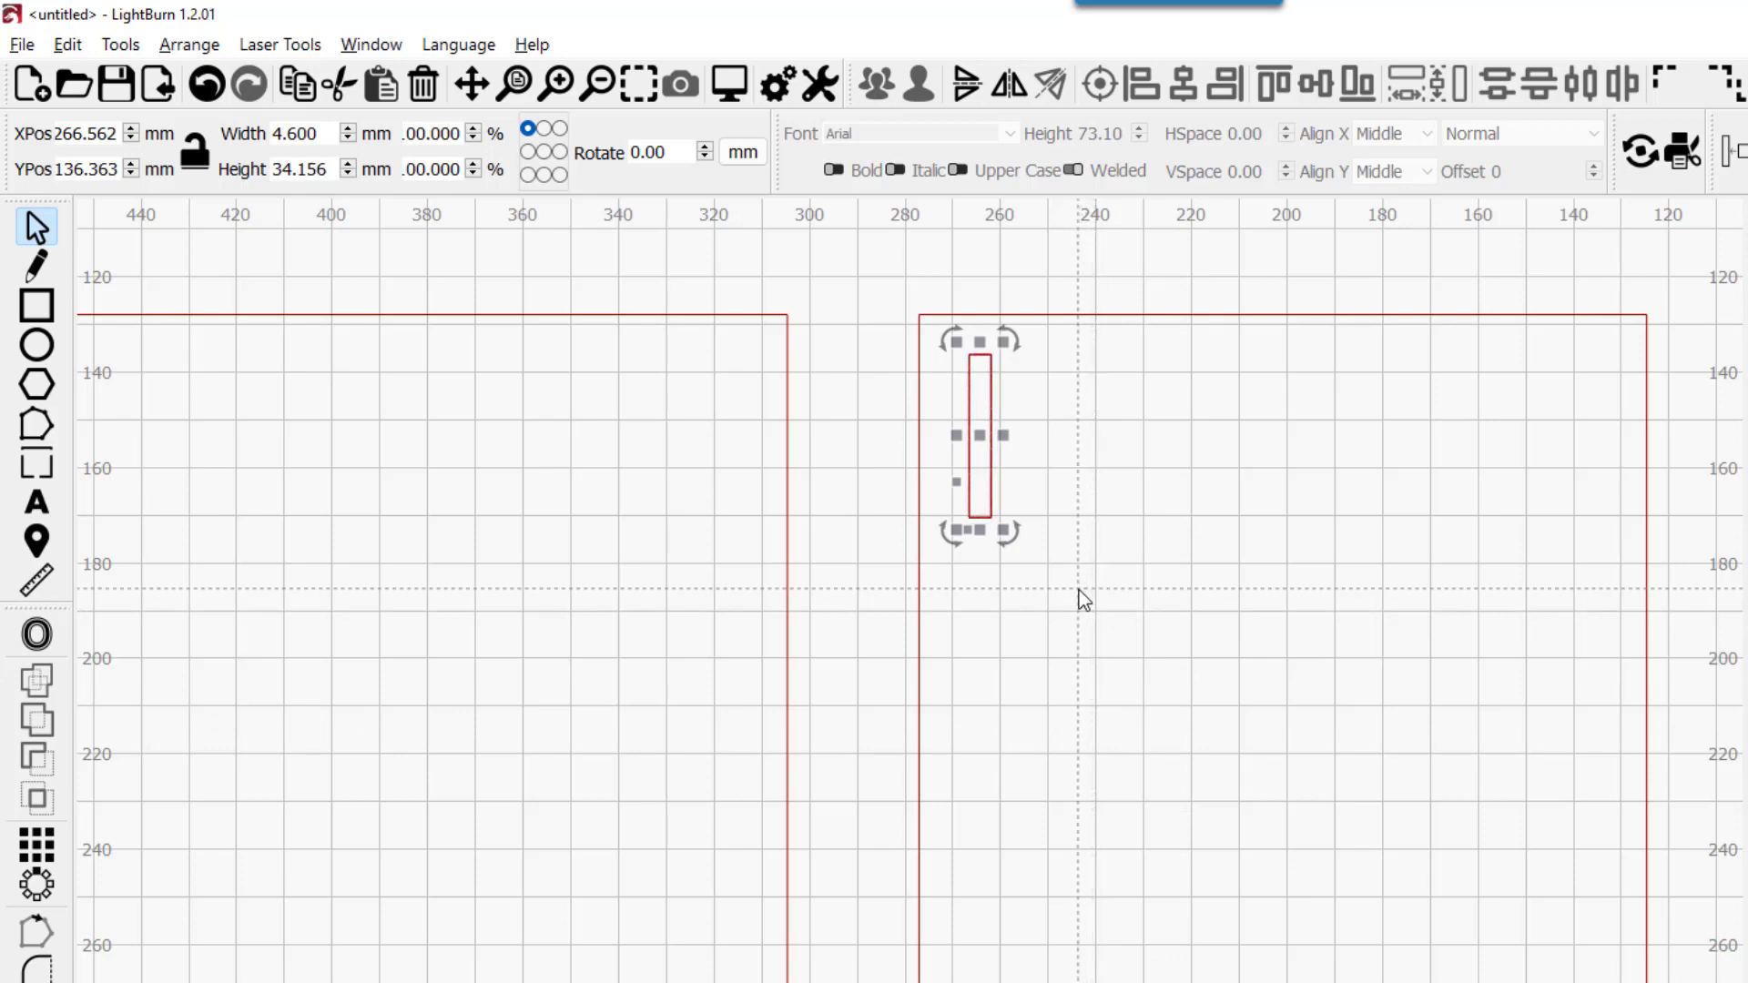
# Copy the slot further down the left edge and distribute the slots evenly along it
pyautogui.moveTo(979, 435); pyautogui.dragTo(983, 887)
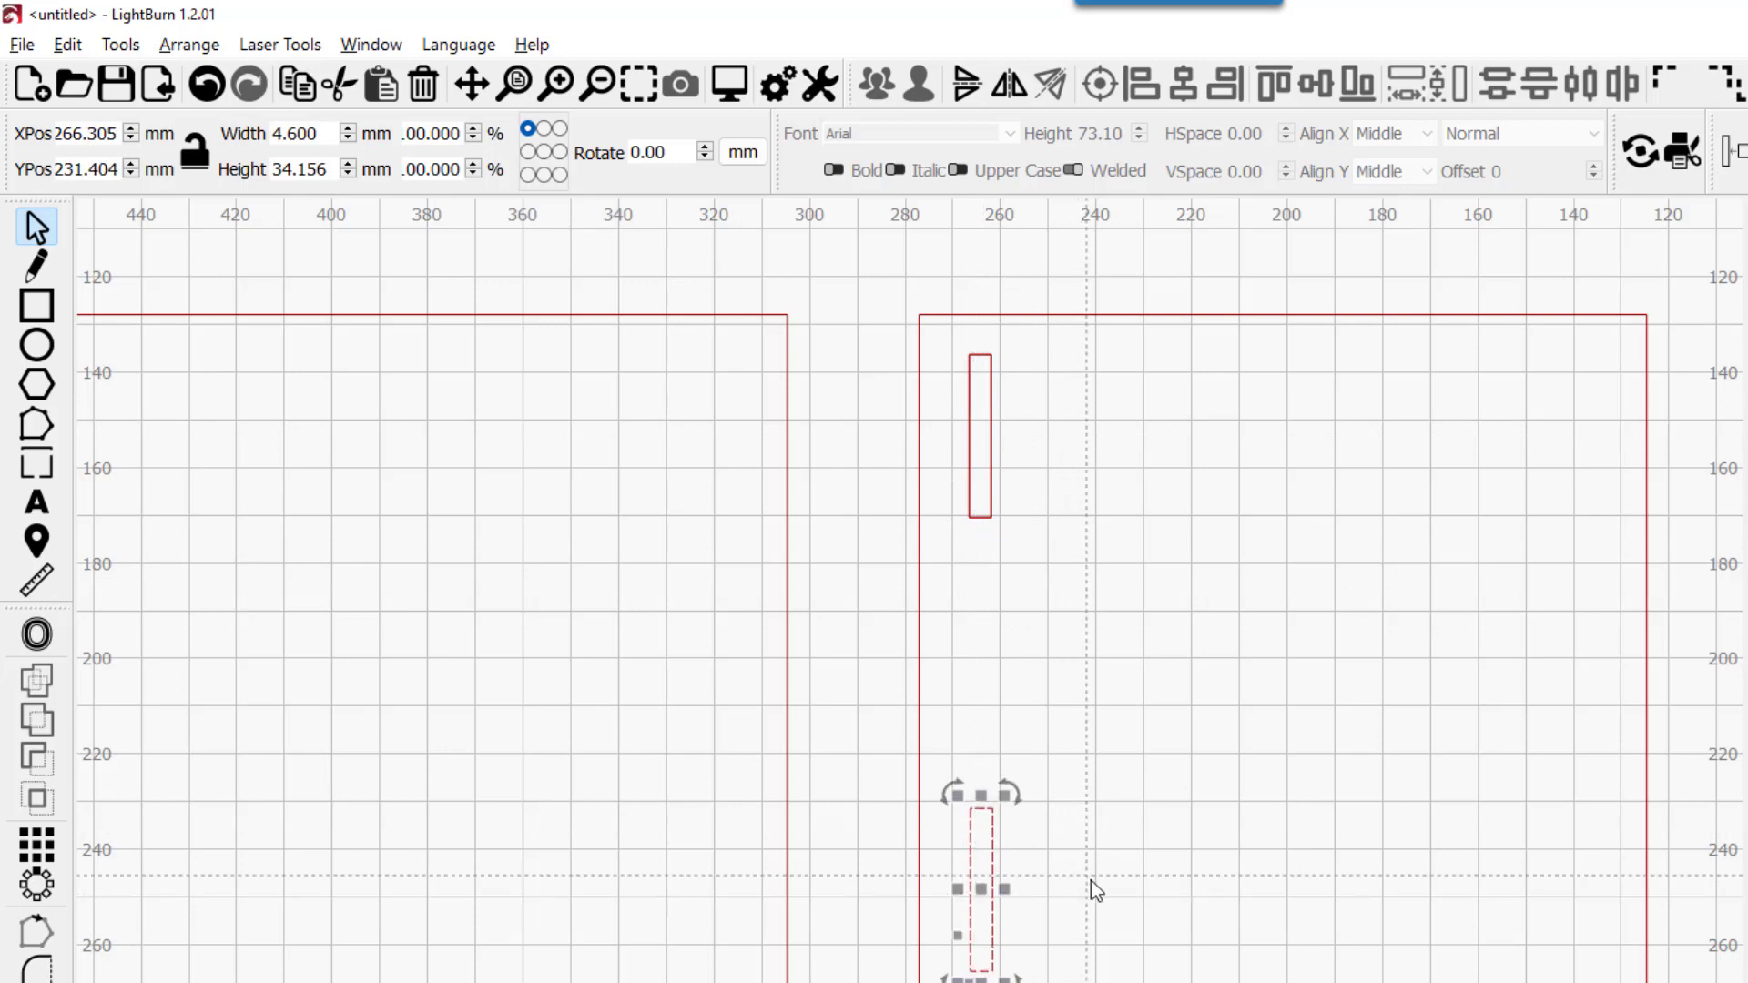
pyautogui.moveTo(1082, 923); pyautogui.dragTo(938, 454)
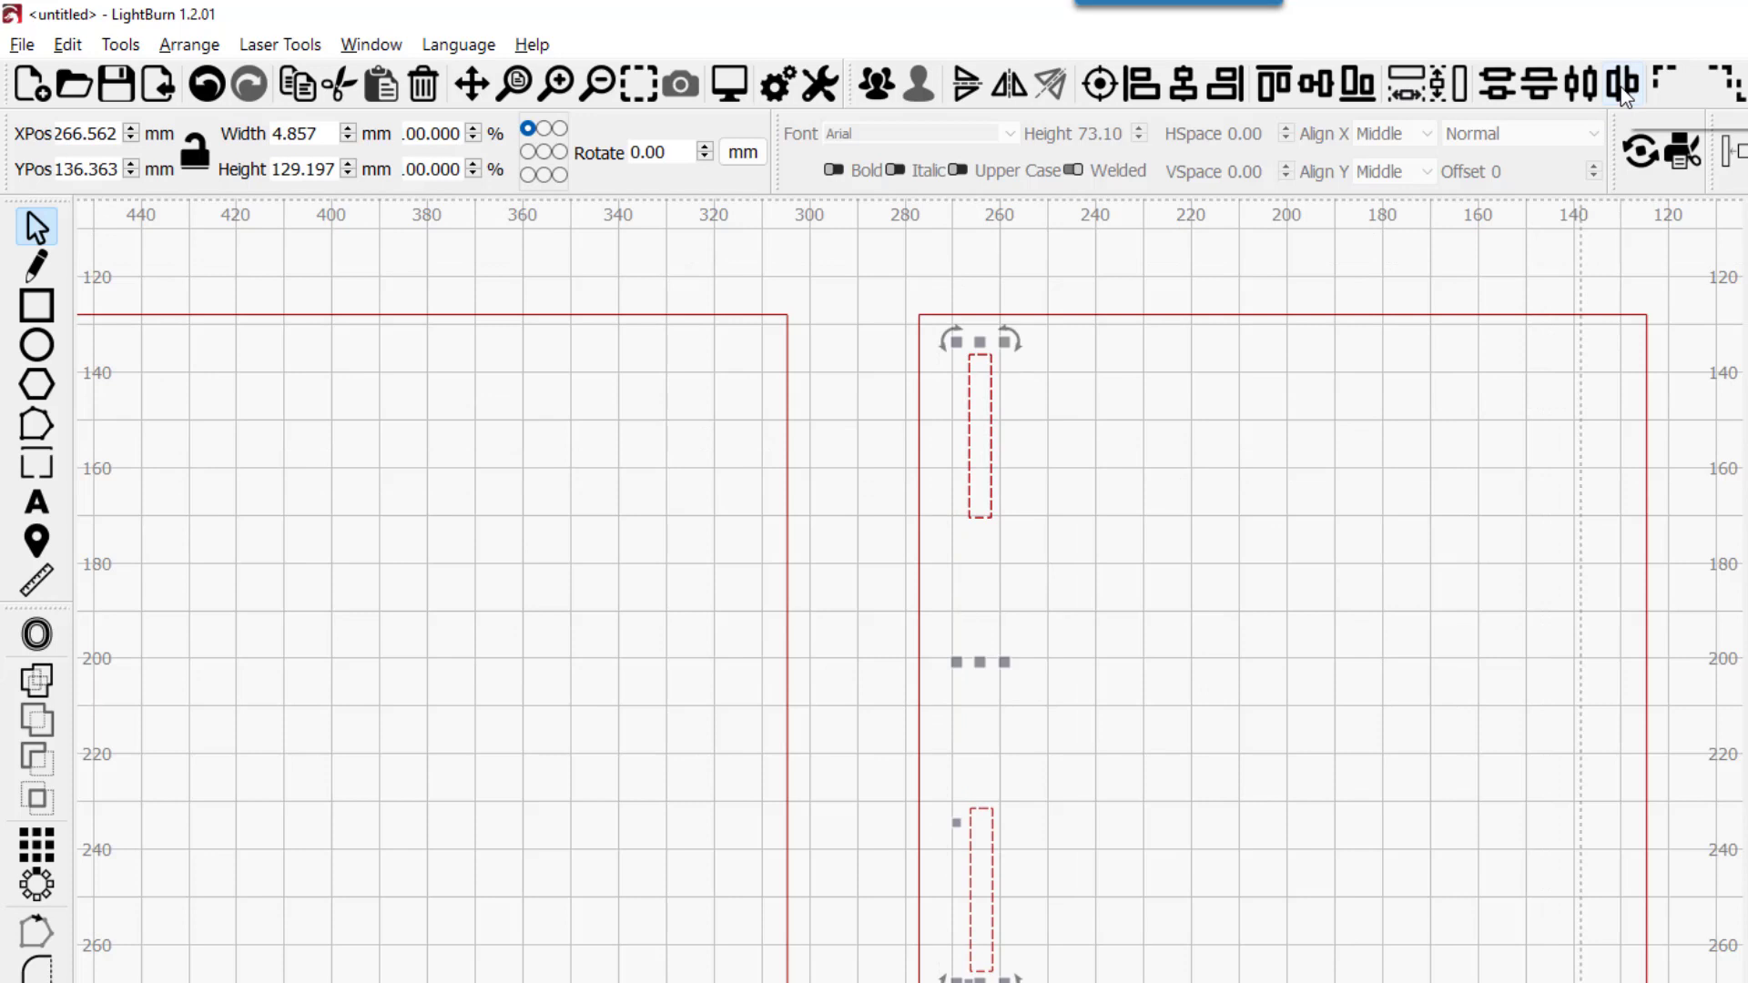
pyautogui.click(1539, 88)
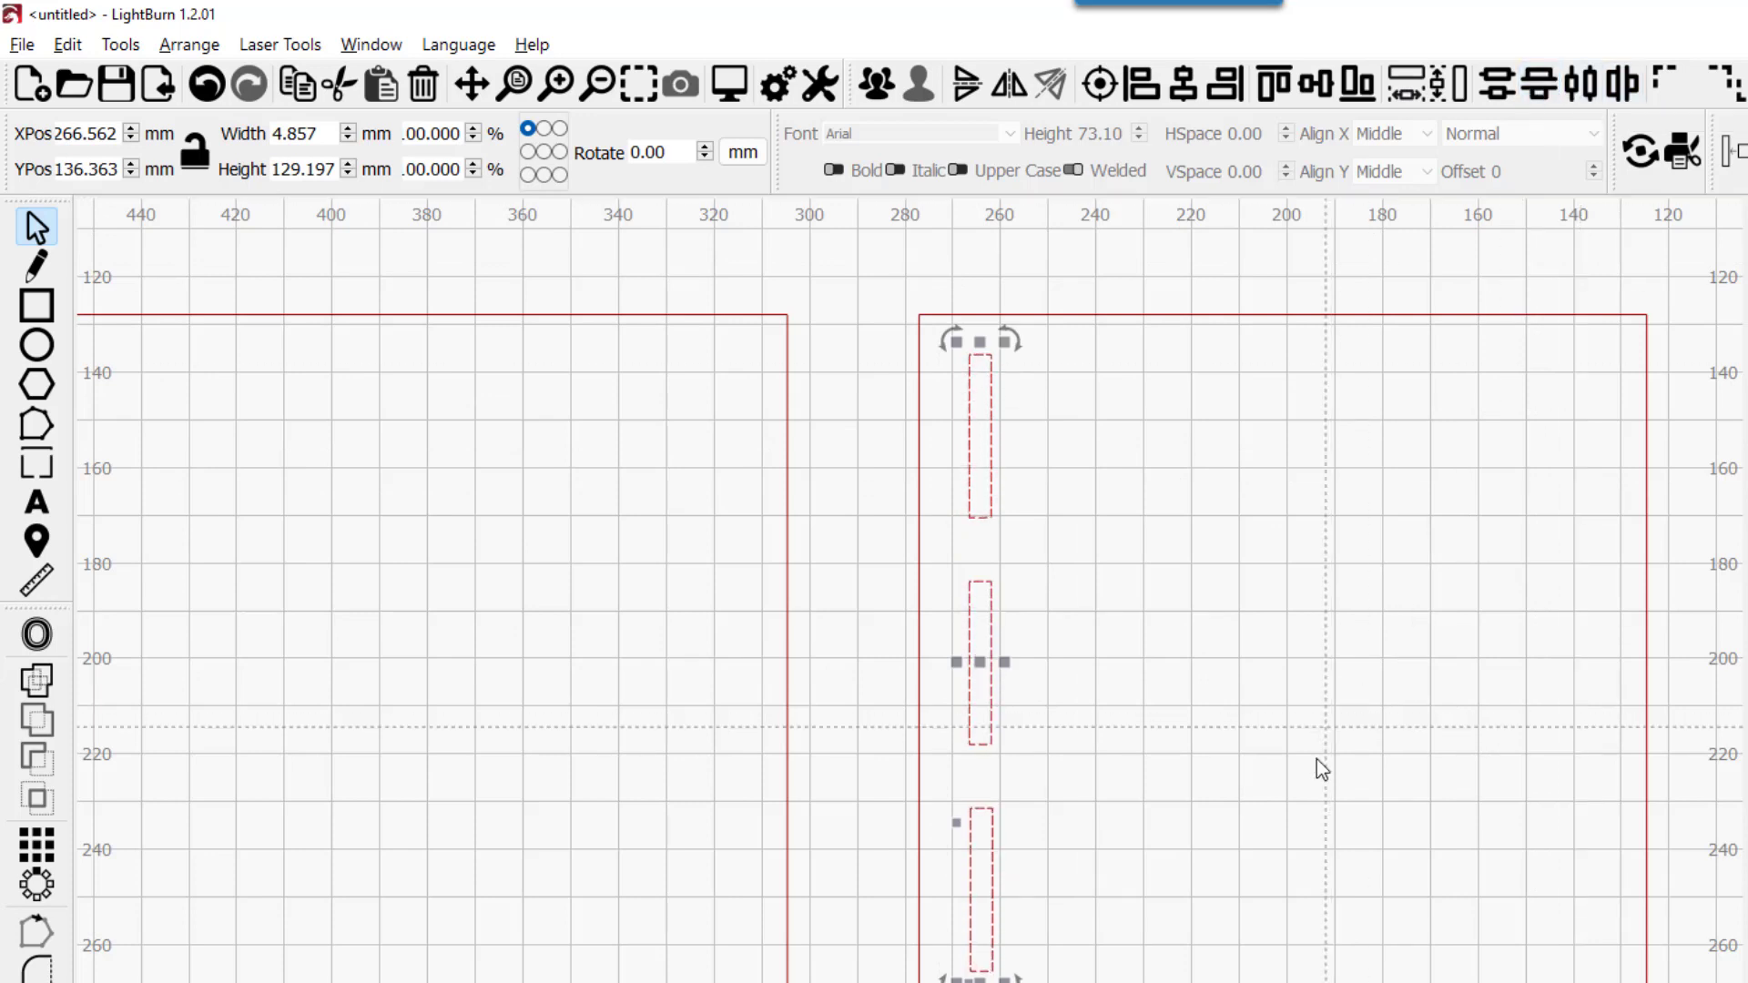
pyautogui.click(1290, 814)
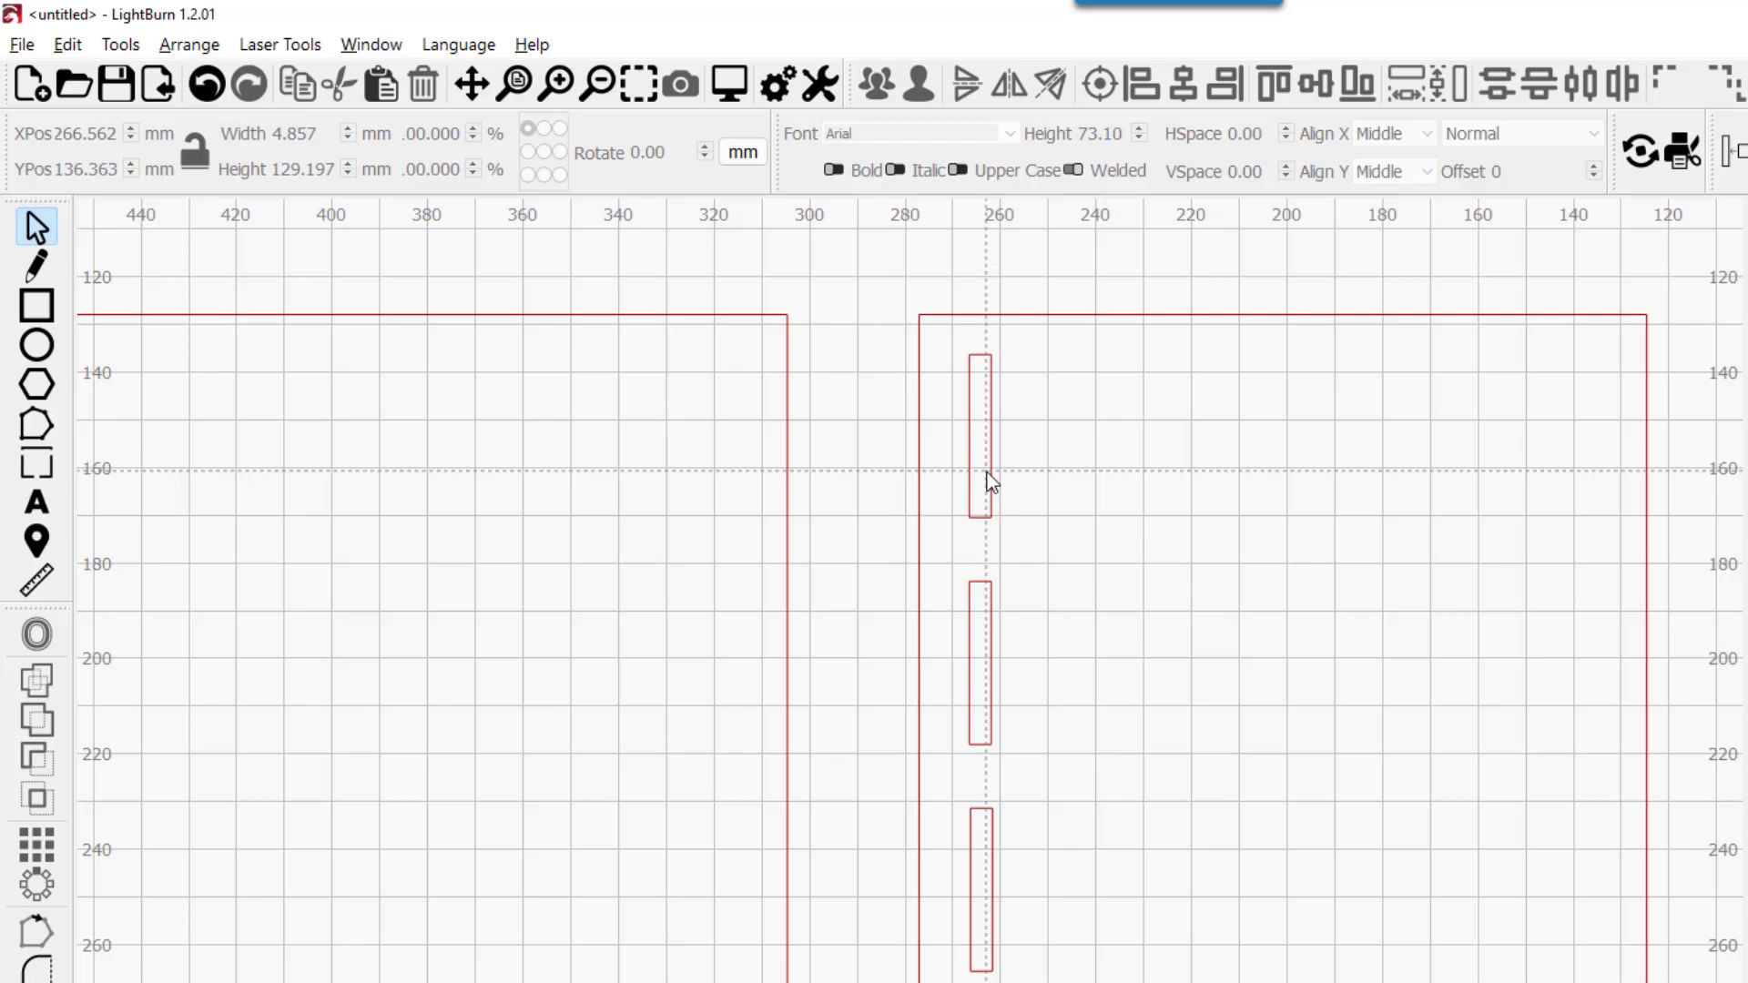
# Select the top slot rectangle in the right square and highlight its height value
pyautogui.click(921, 467)
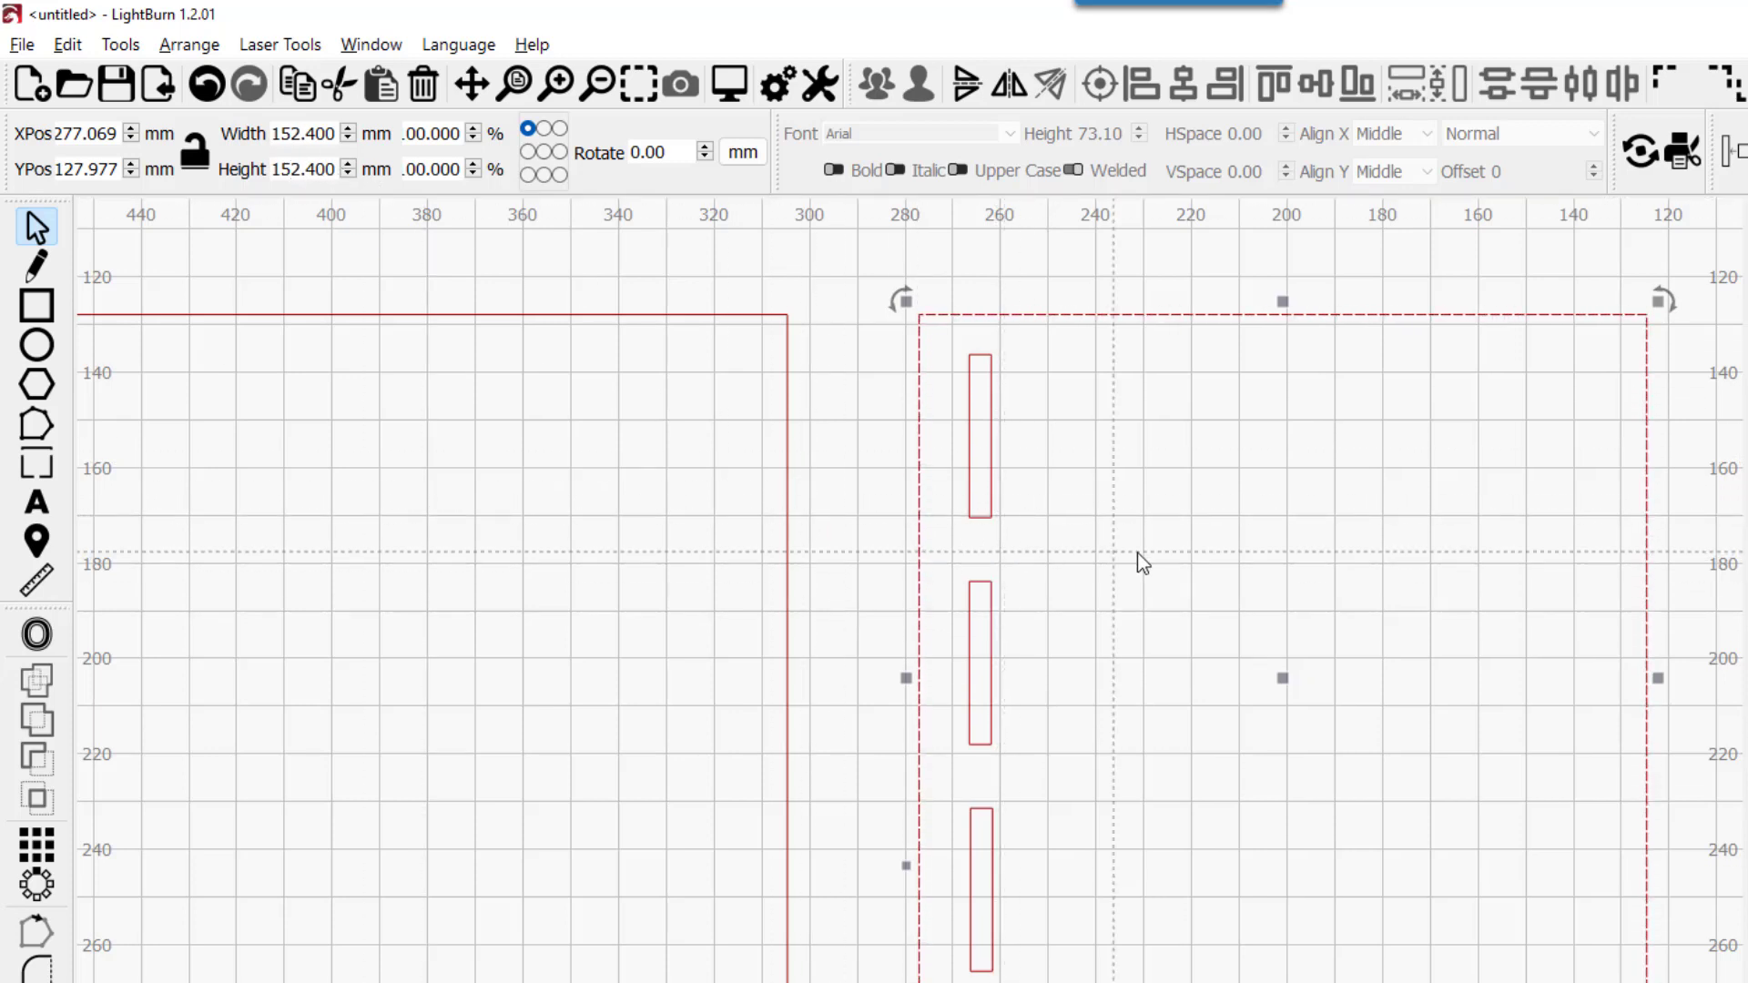
pyautogui.click(993, 458)
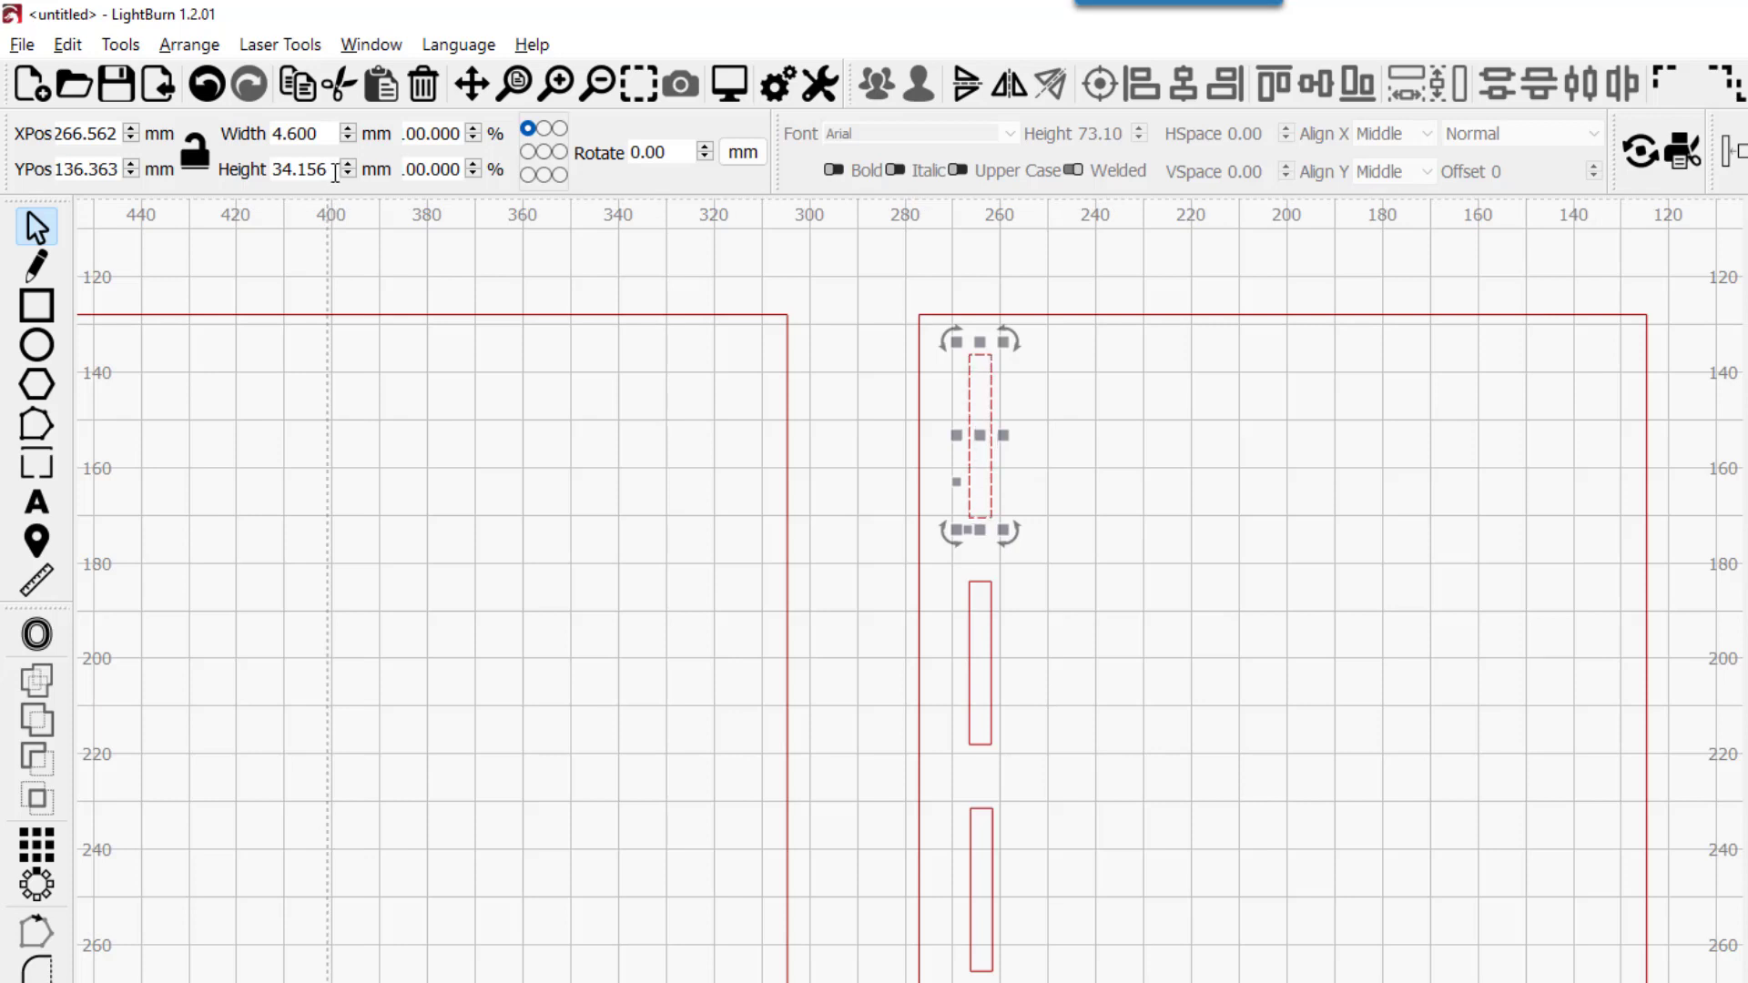
pyautogui.moveTo(335, 172); pyautogui.dragTo(271, 171)
# Switch units to inches and set the top slot's height to 6/7 (0.8571 in)
pyautogui.click(743, 152)
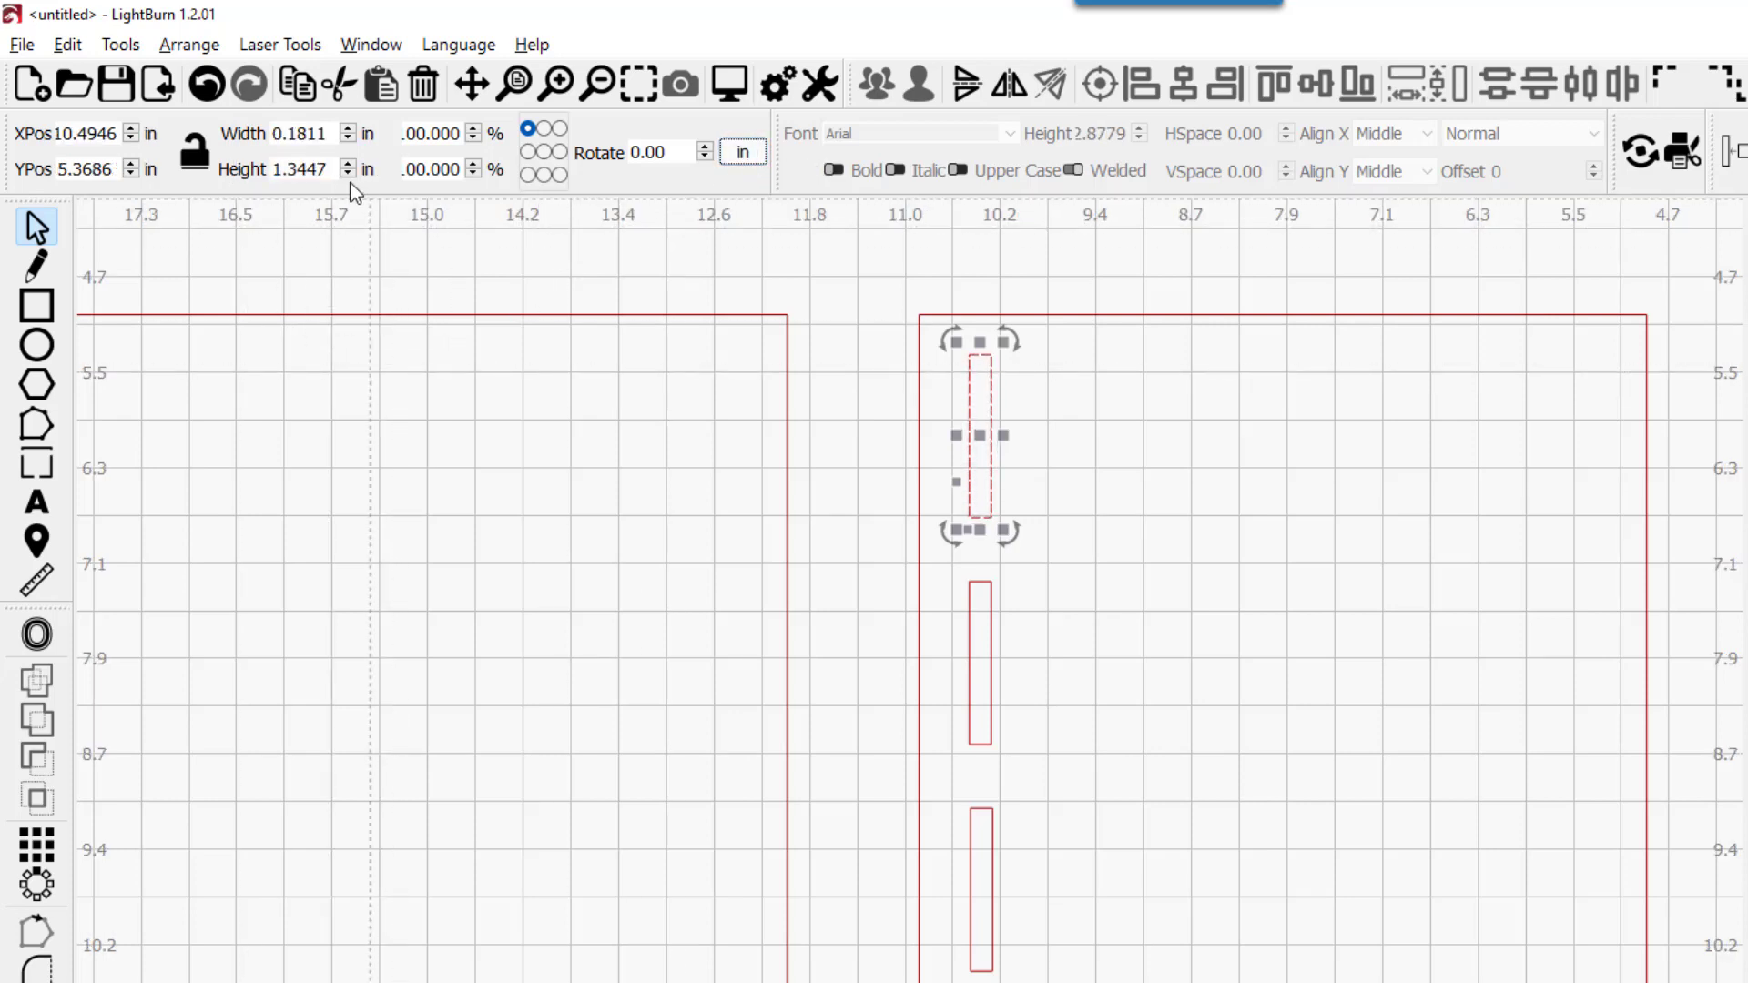
pyautogui.moveTo(332, 169); pyautogui.dragTo(270, 170)
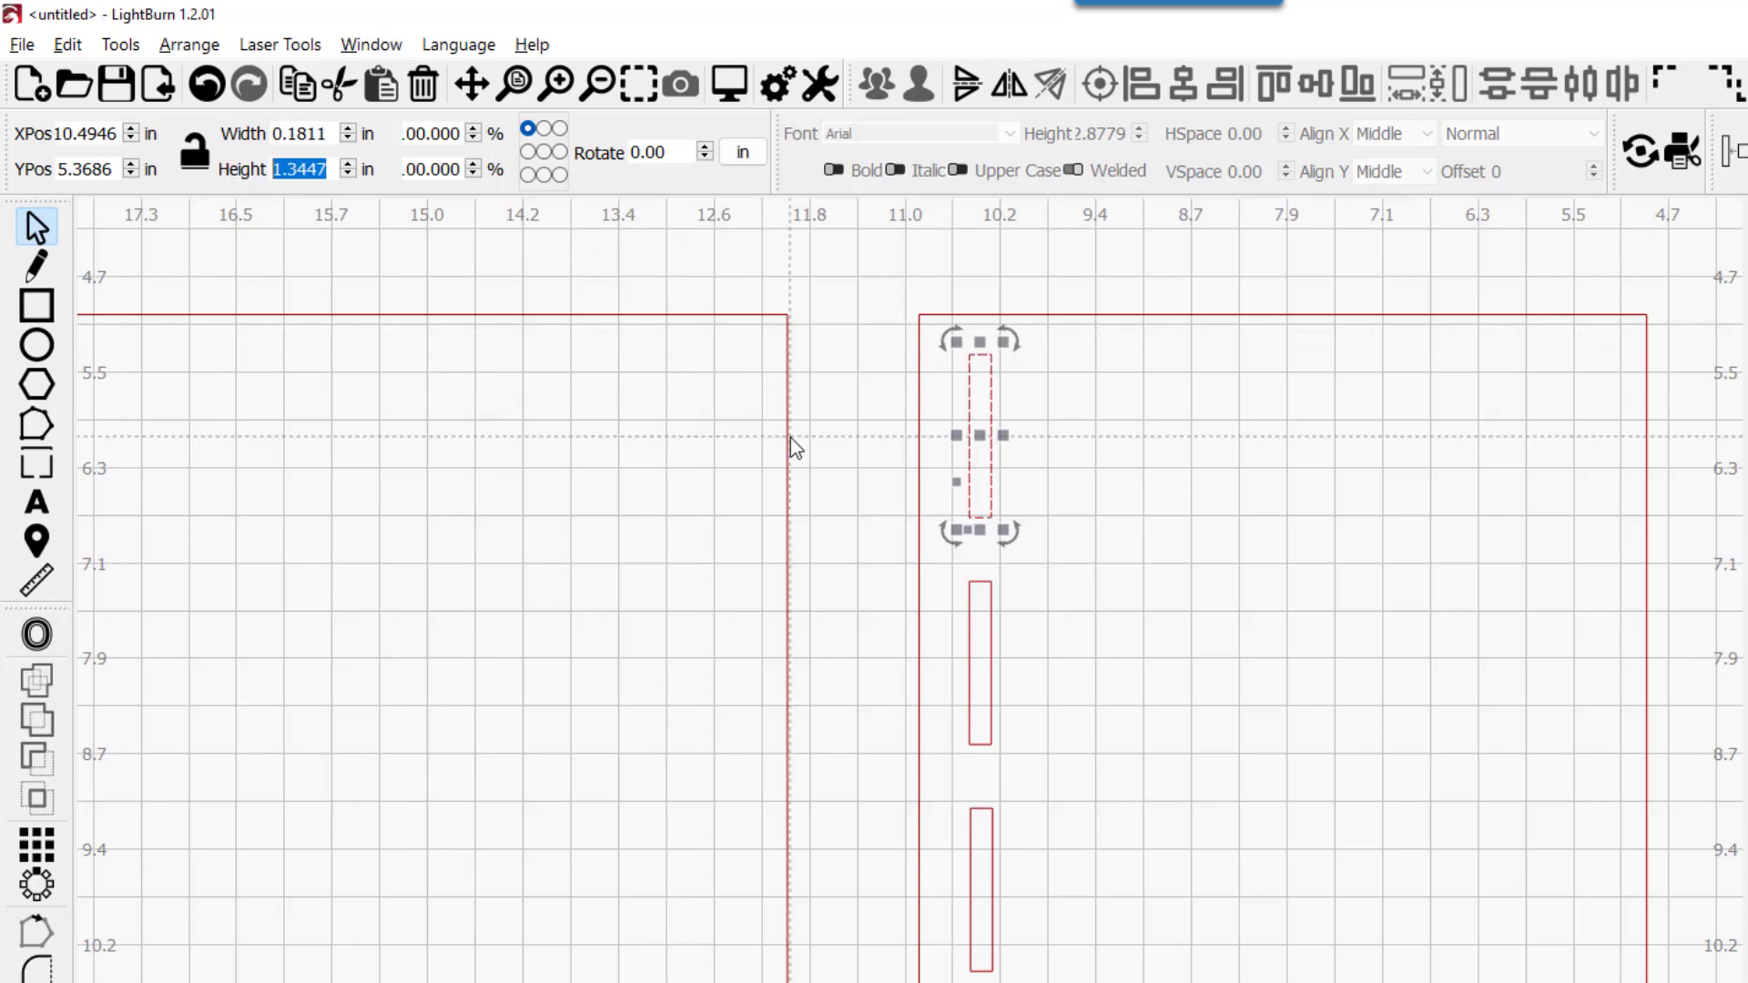
pyautogui.write('6/7')
pyautogui.press('Return')
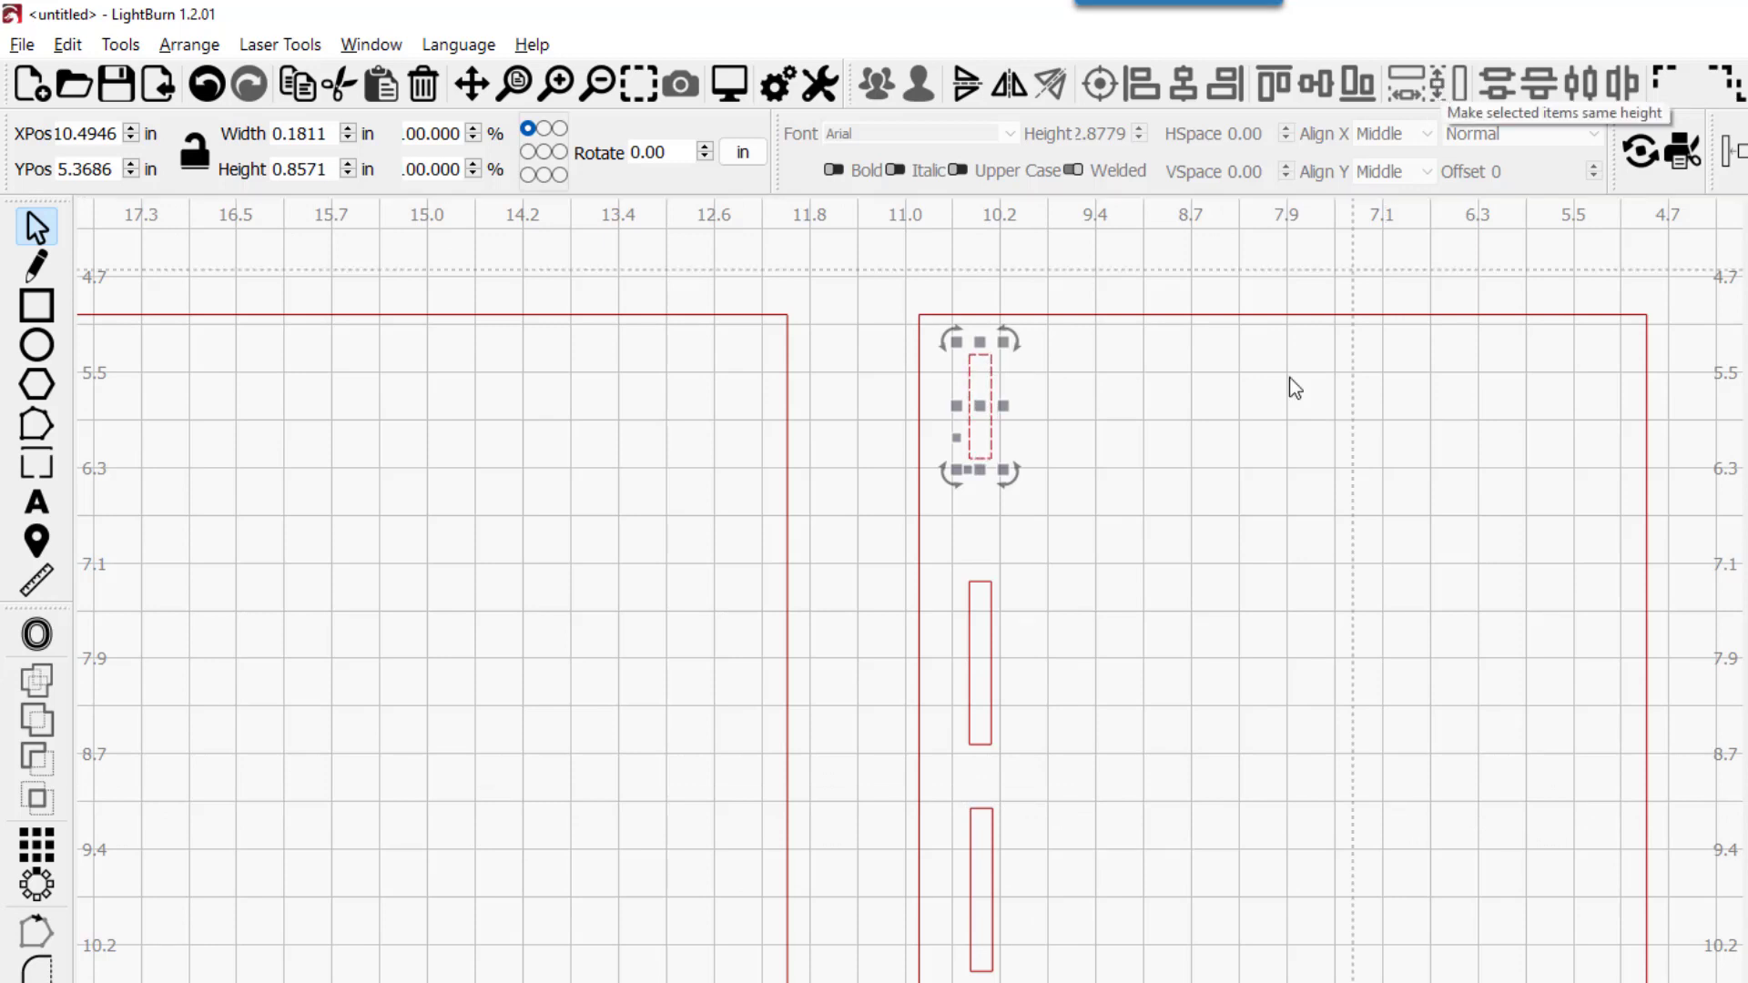
# Give the lower two slots the same 0.8571 in height as the top slot
pyautogui.click(1044, 733)
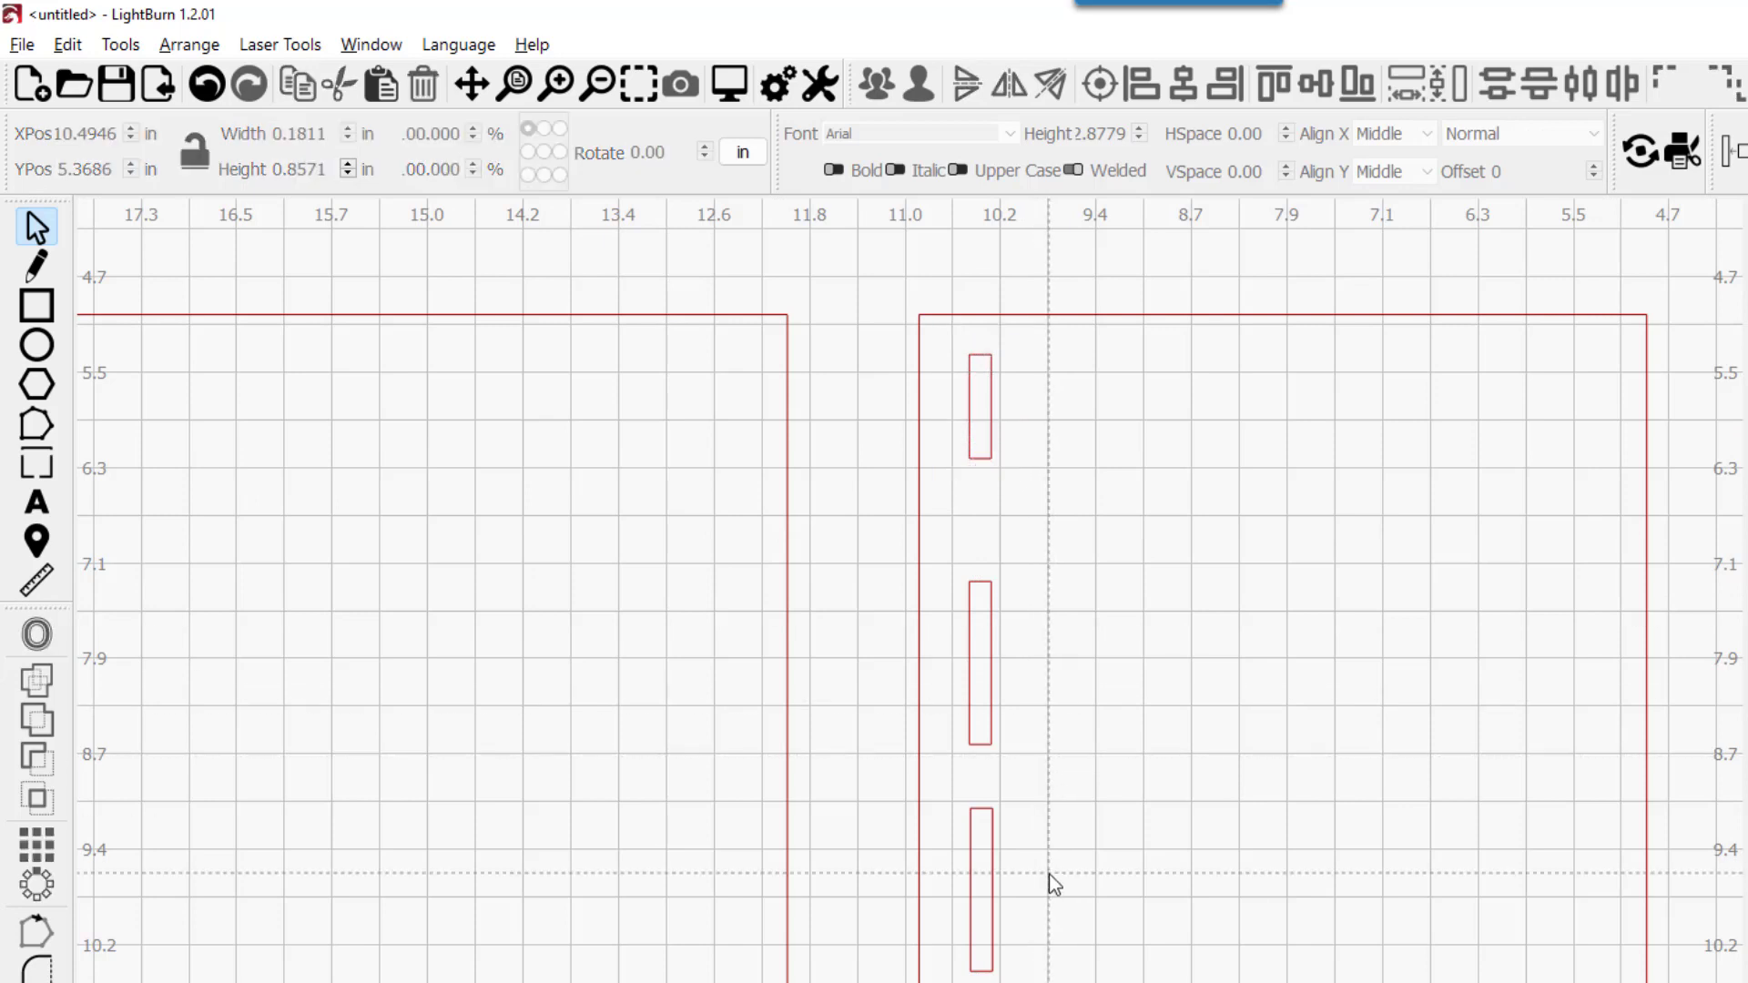
pyautogui.moveTo(1030, 933); pyautogui.dragTo(956, 714)
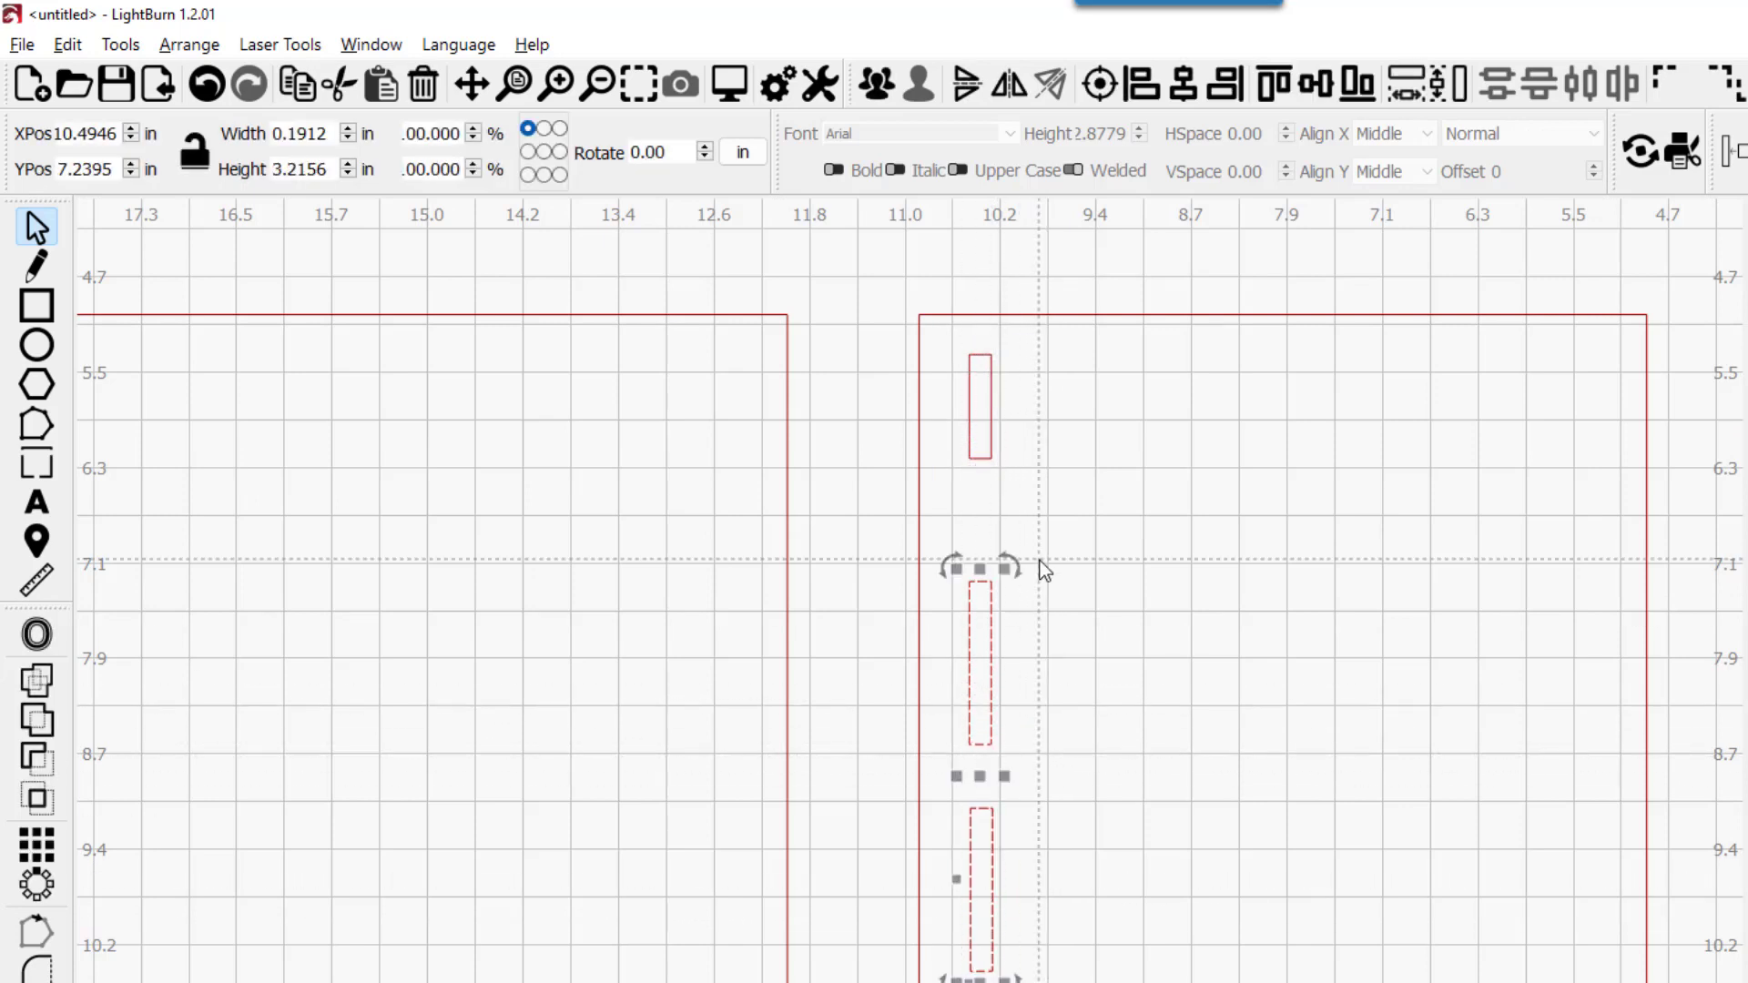
pyautogui.keyDown('shift'); pyautogui.click(991, 460); pyautogui.keyUp('shift')
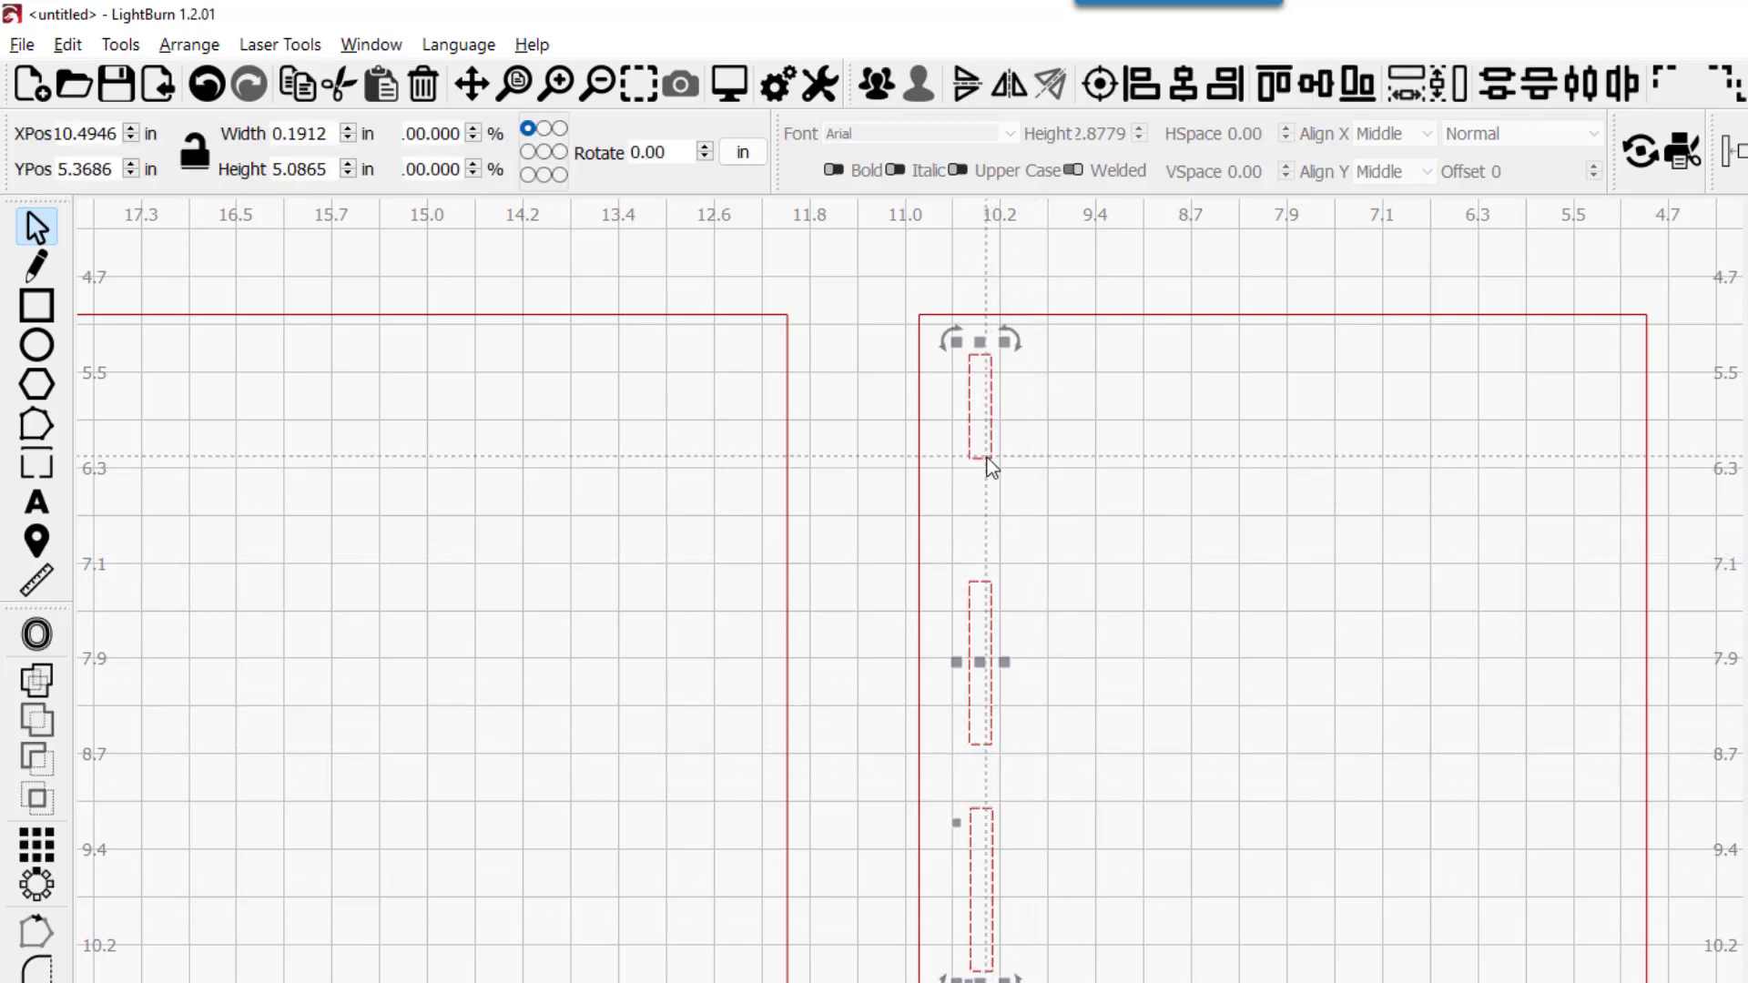
pyautogui.click(1437, 87)
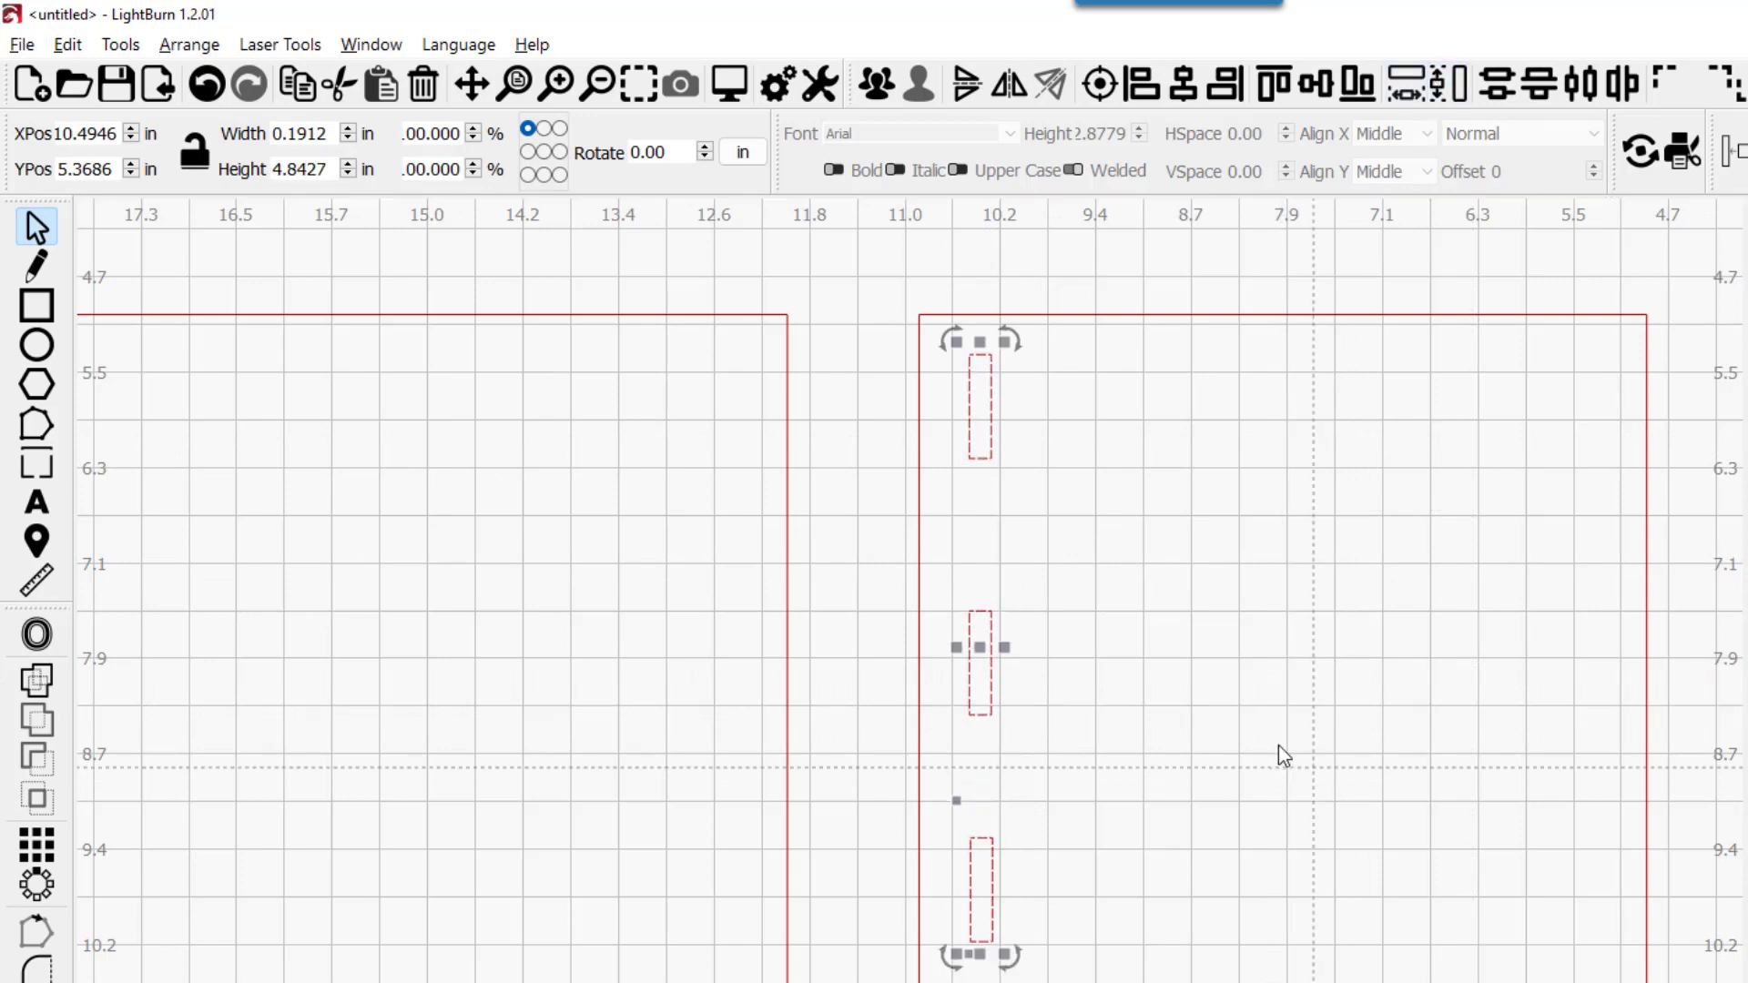
pyautogui.click(1249, 729)
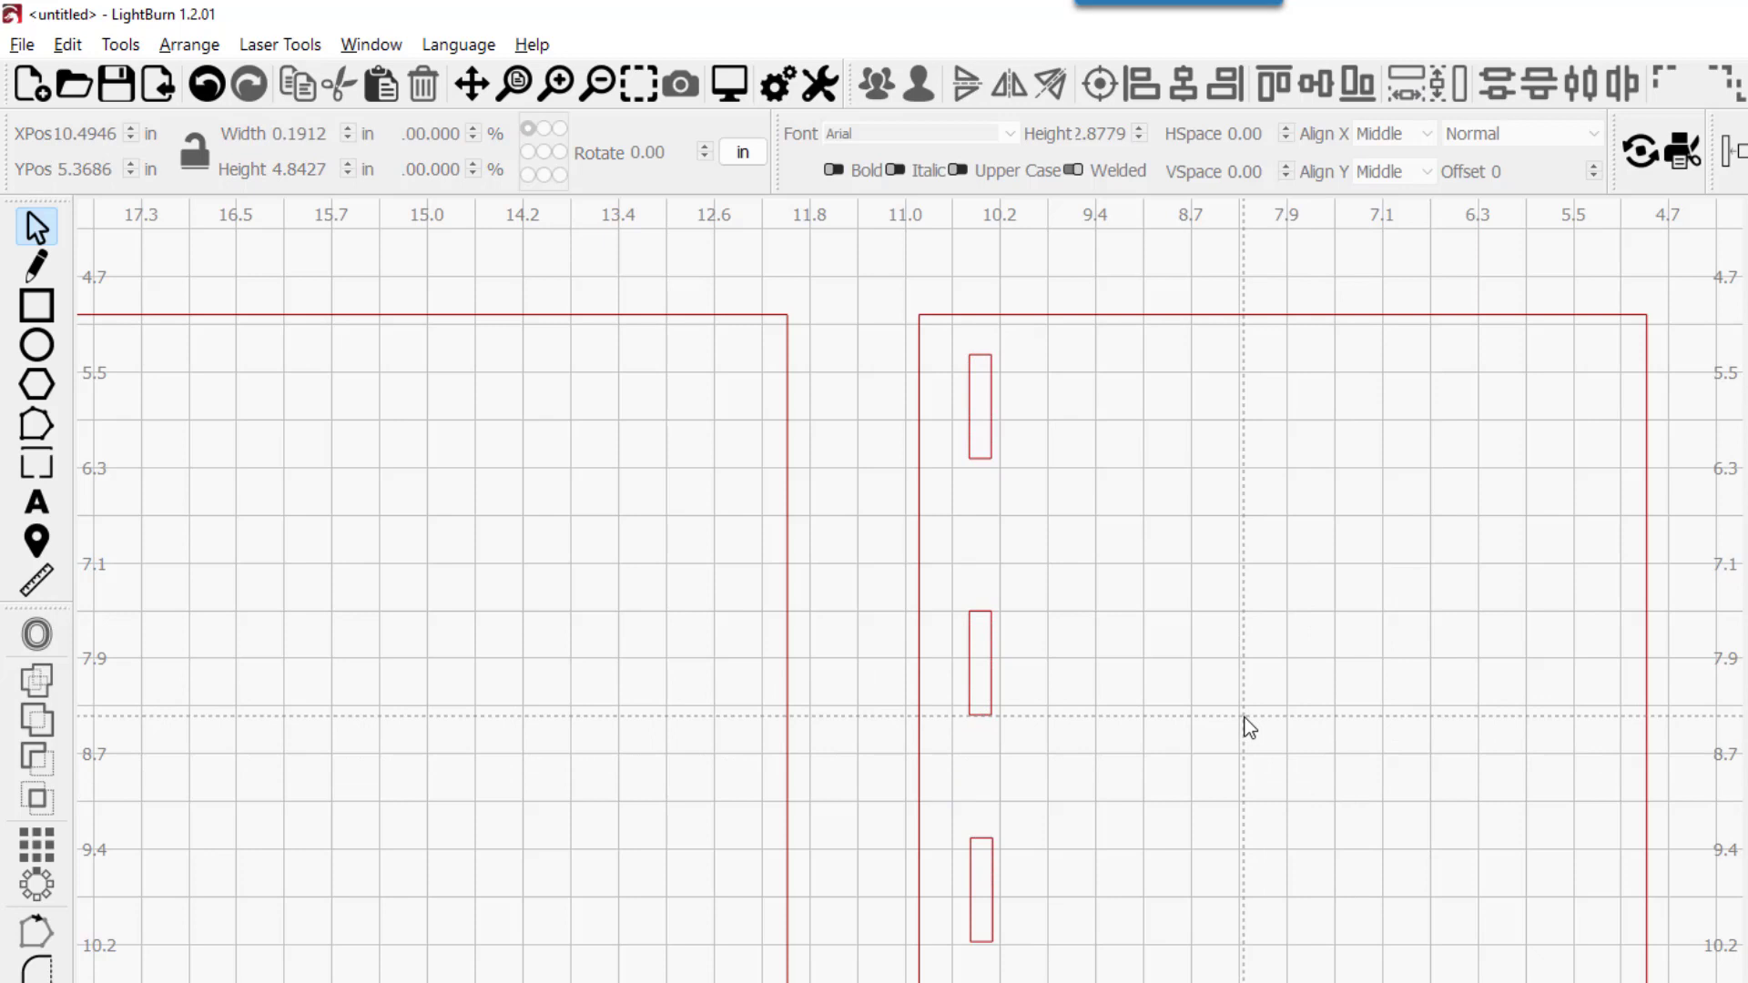
pyautogui.click(990, 424)
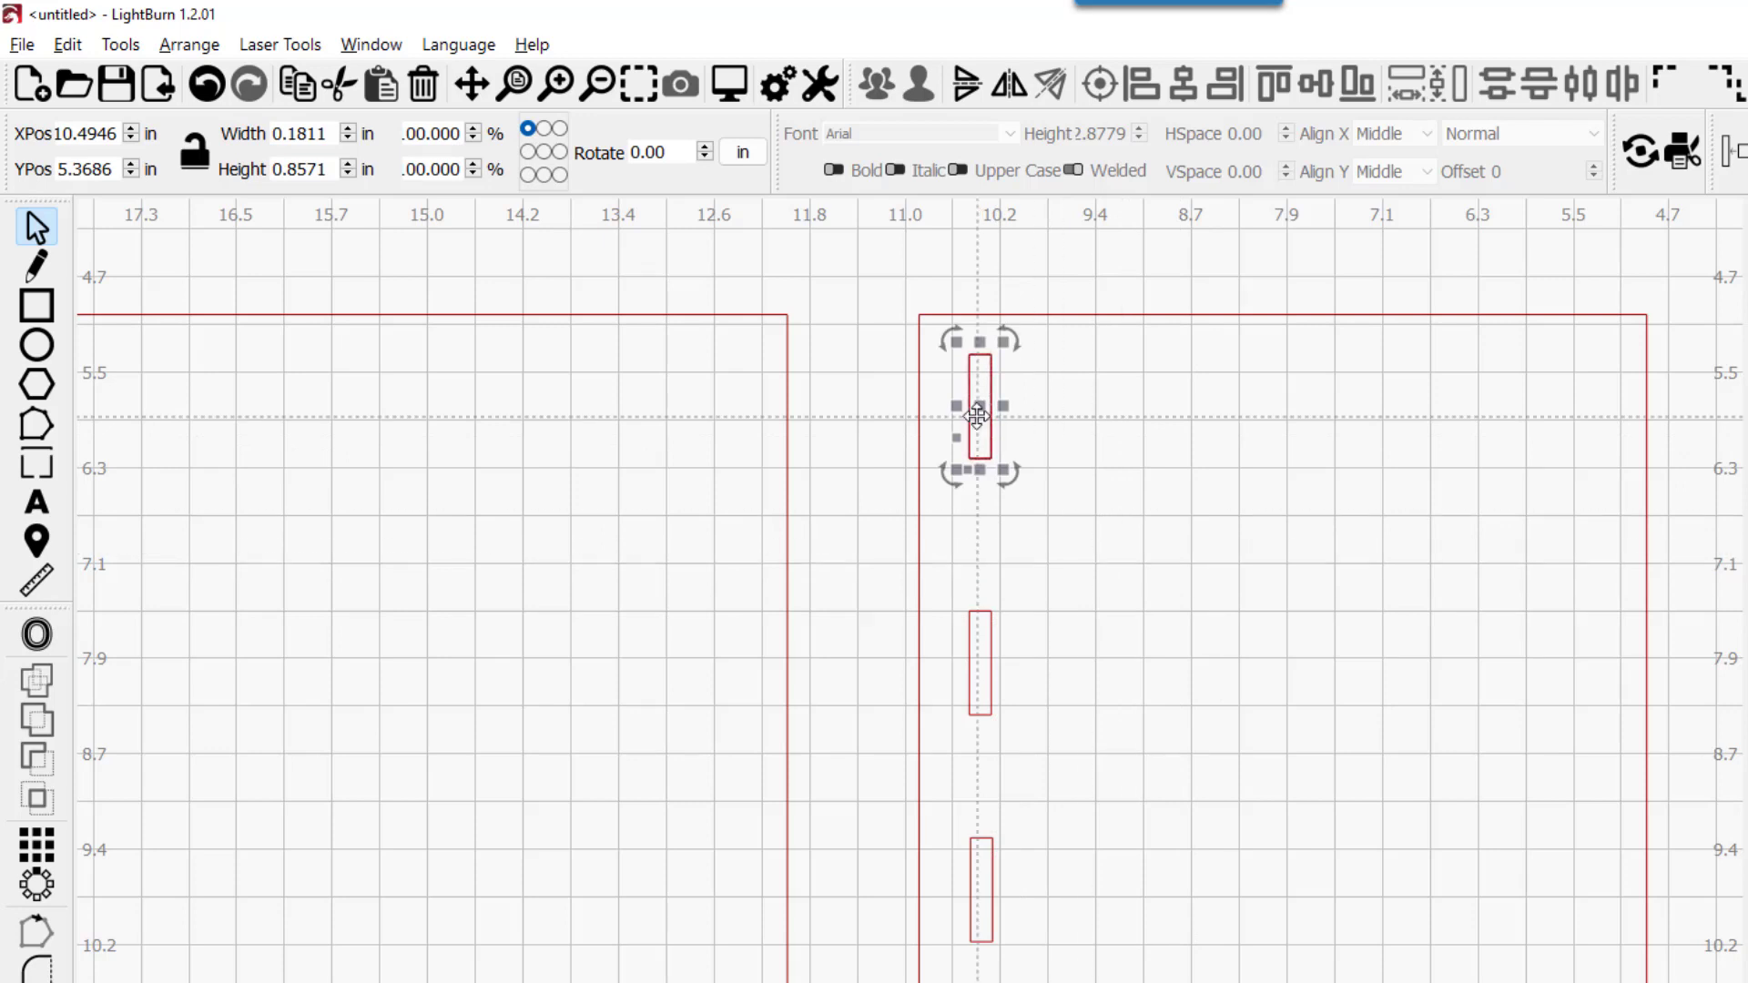
# Place two copies of the top slot to its right, level with it
pyautogui.moveTo(975, 410); pyautogui.dragTo(1179, 409)
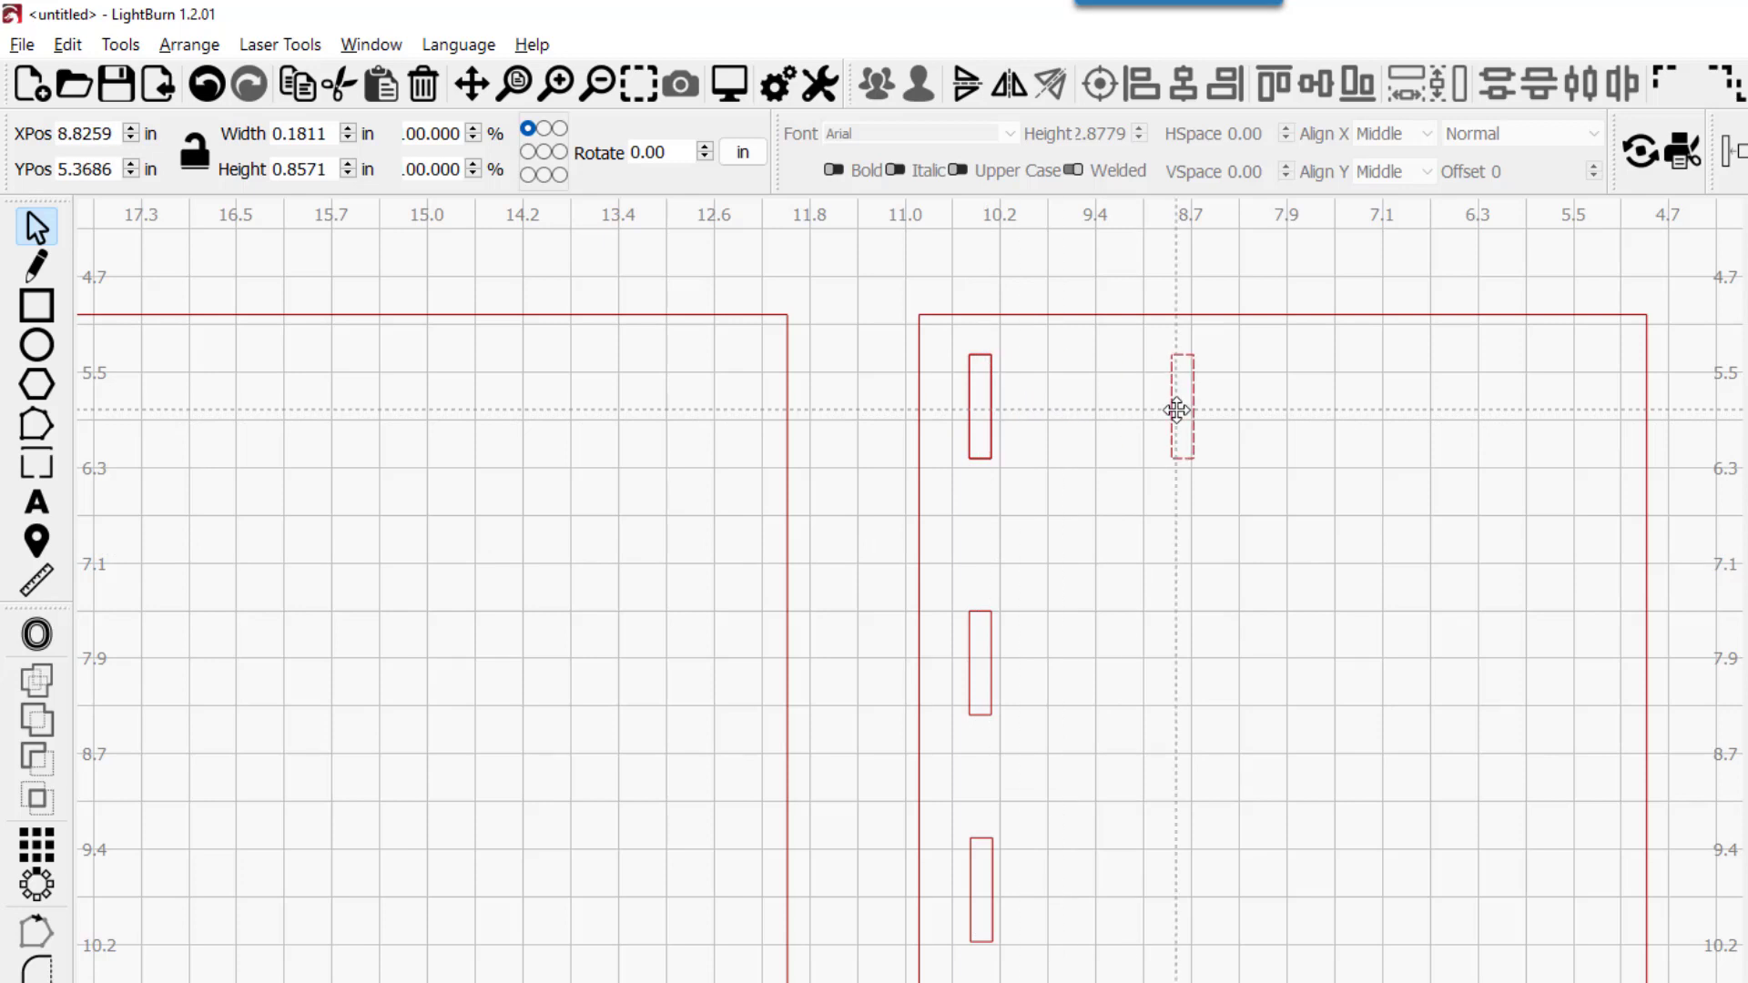
pyautogui.click(995, 425)
pyautogui.click(983, 406)
pyautogui.moveTo(983, 406); pyautogui.dragTo(1104, 407)
pyautogui.moveTo(1259, 489); pyautogui.dragTo(1081, 338)
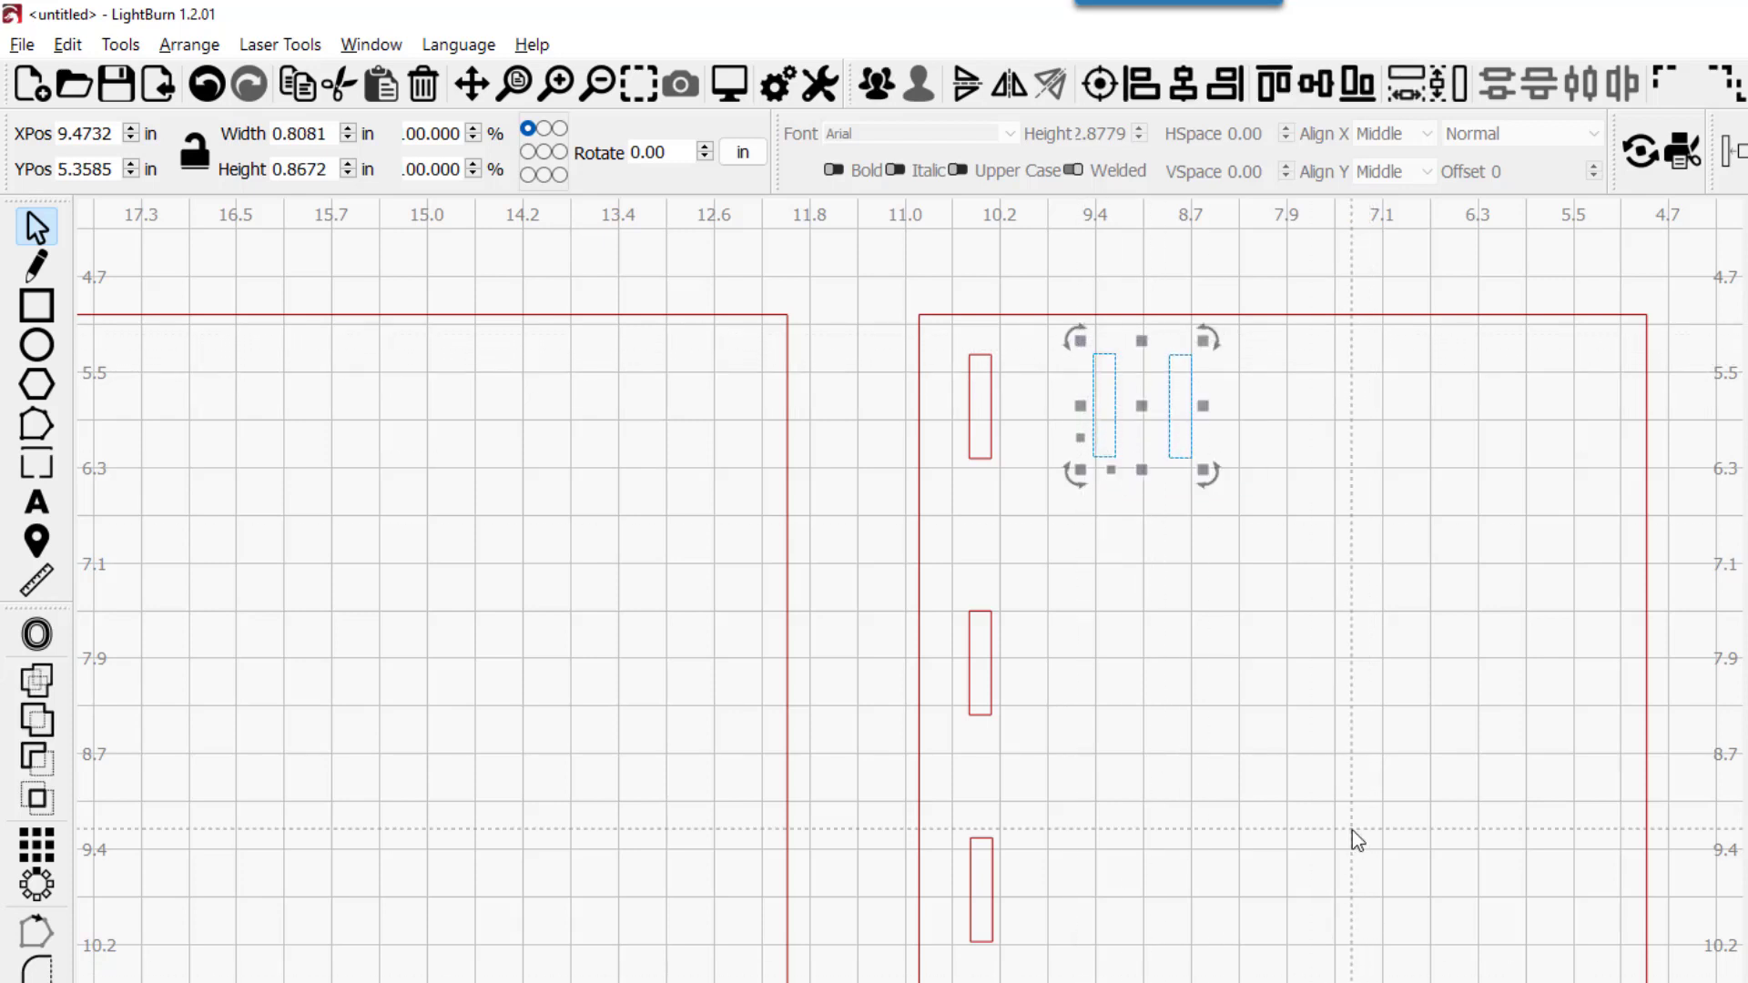
# Align the right blue rectangle to the right square's top-left corner
pyautogui.click(1300, 647)
pyautogui.click(1190, 421)
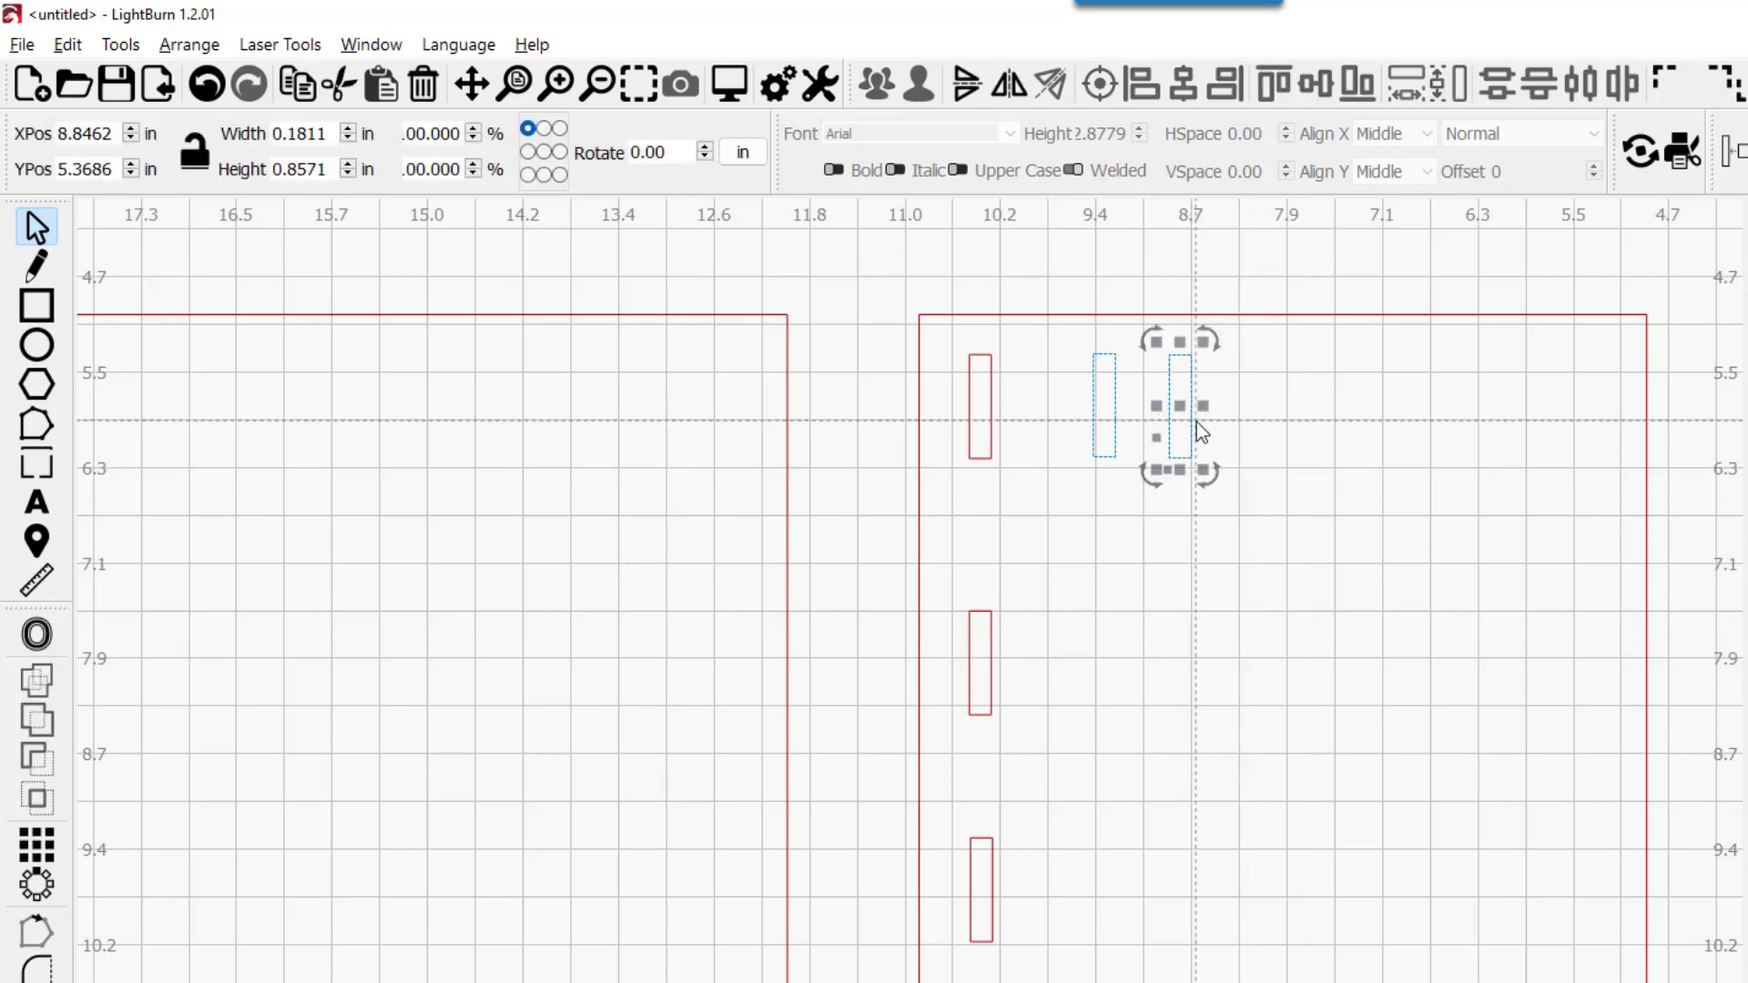
pyautogui.click(1302, 319)
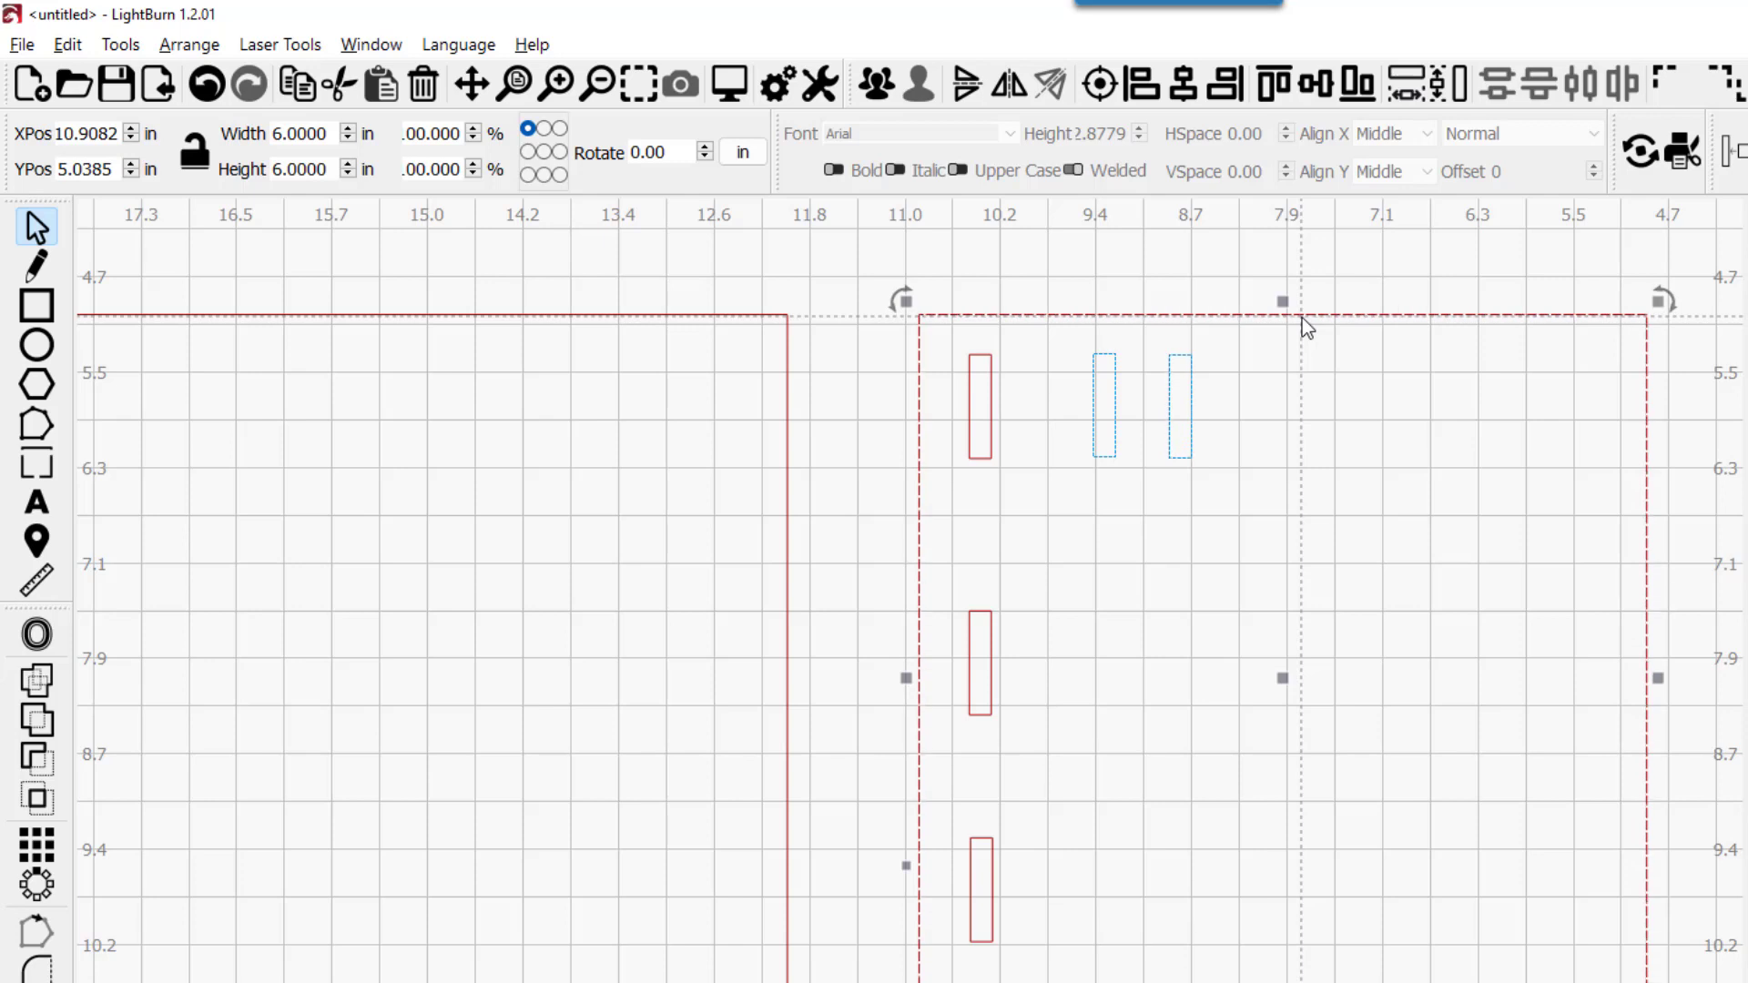
pyautogui.hotkey('ctrl', 'z')
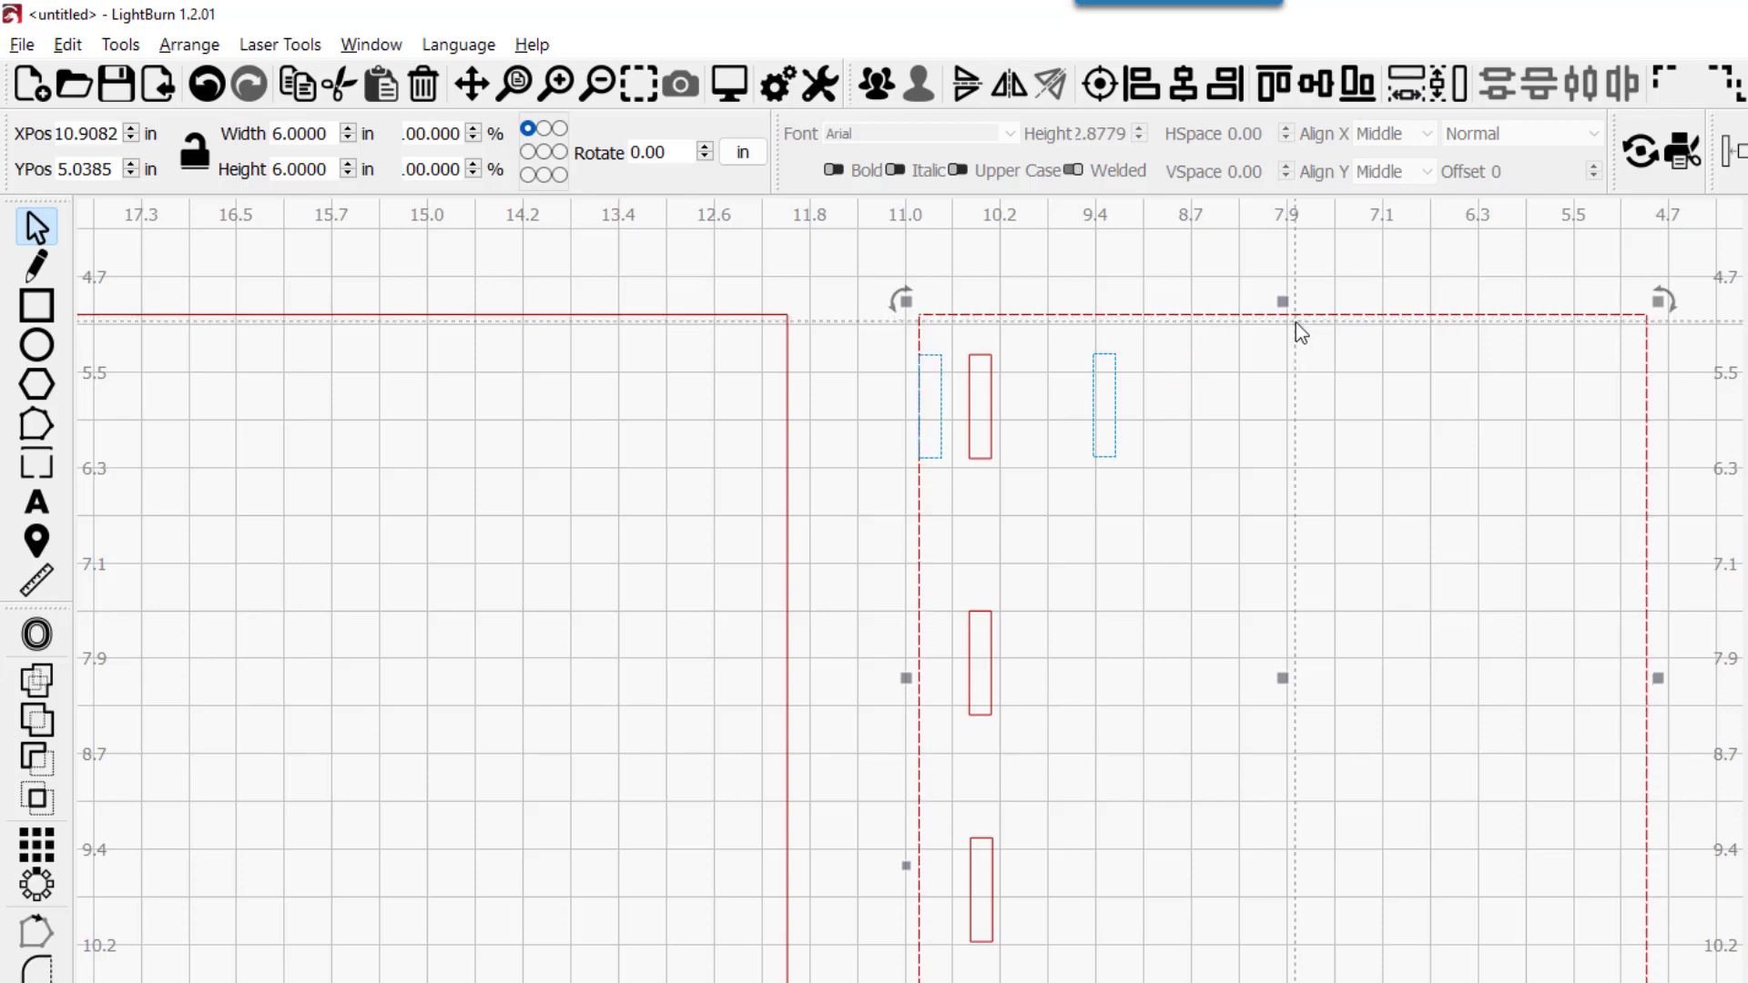
pyautogui.hotkey('ctrl', 'z')
# Align the other blue rectangle to the right square's bottom-left corner
pyautogui.click(1113, 457)
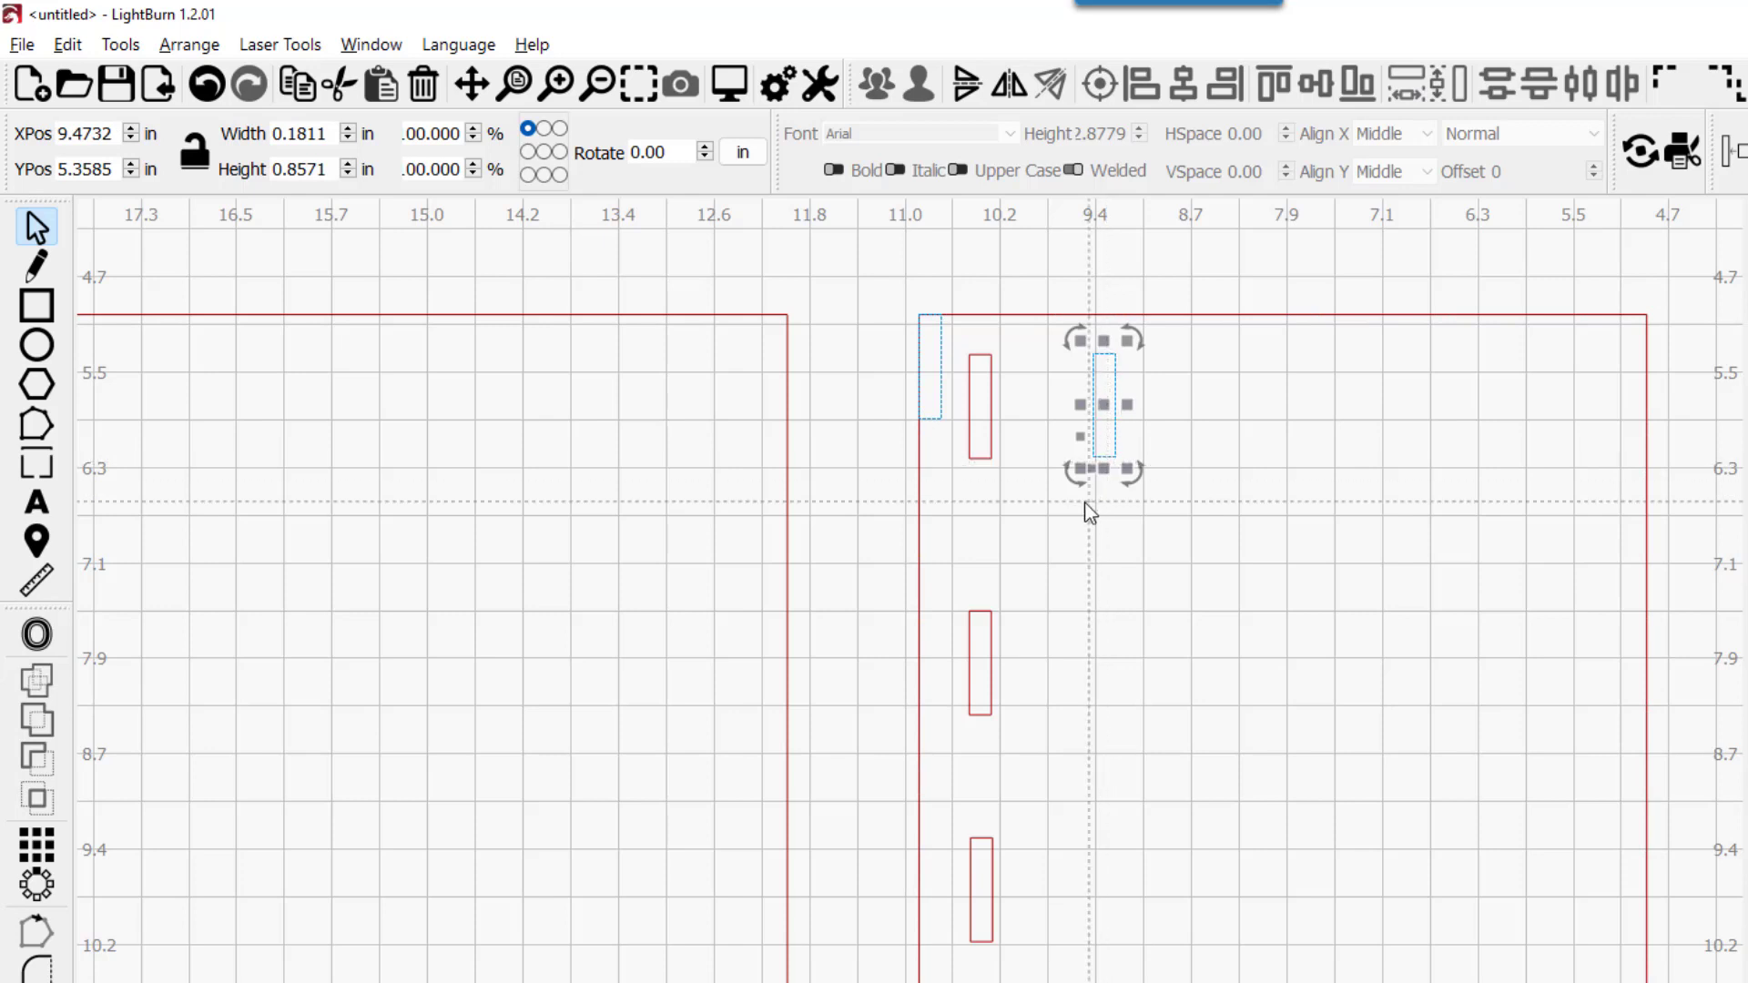
pyautogui.click(1324, 316)
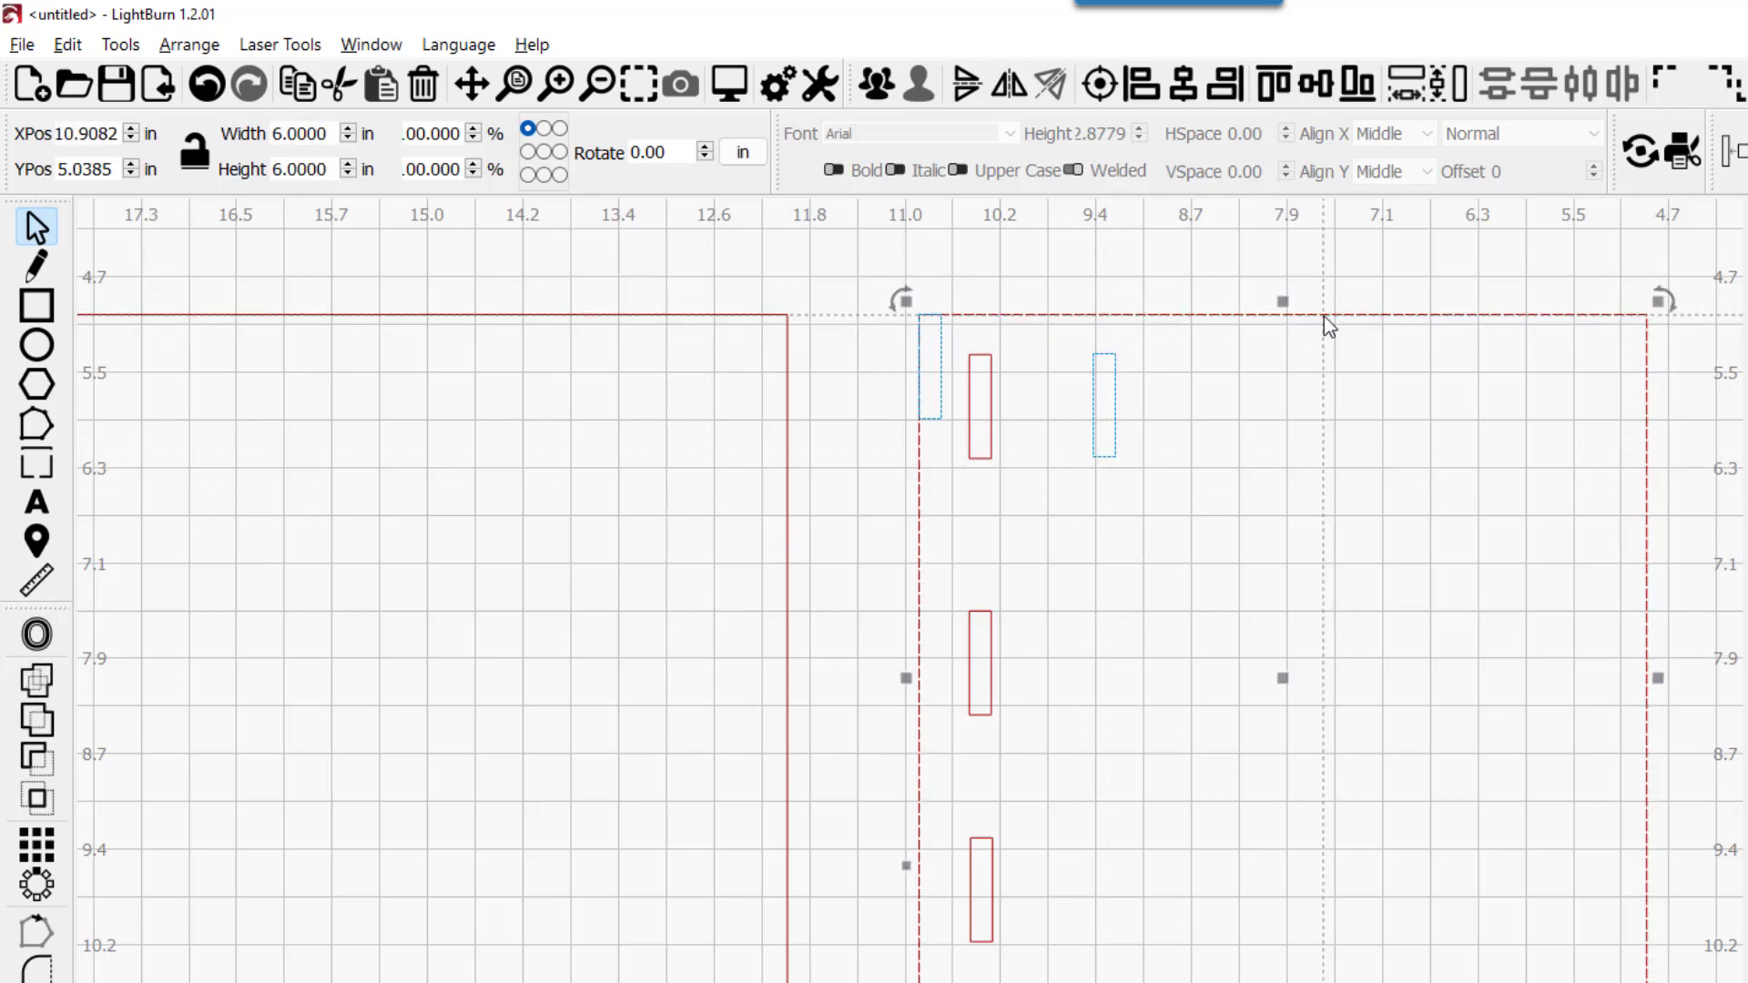
pyautogui.press('l')
pyautogui.press('b')
pyautogui.click(875, 750)
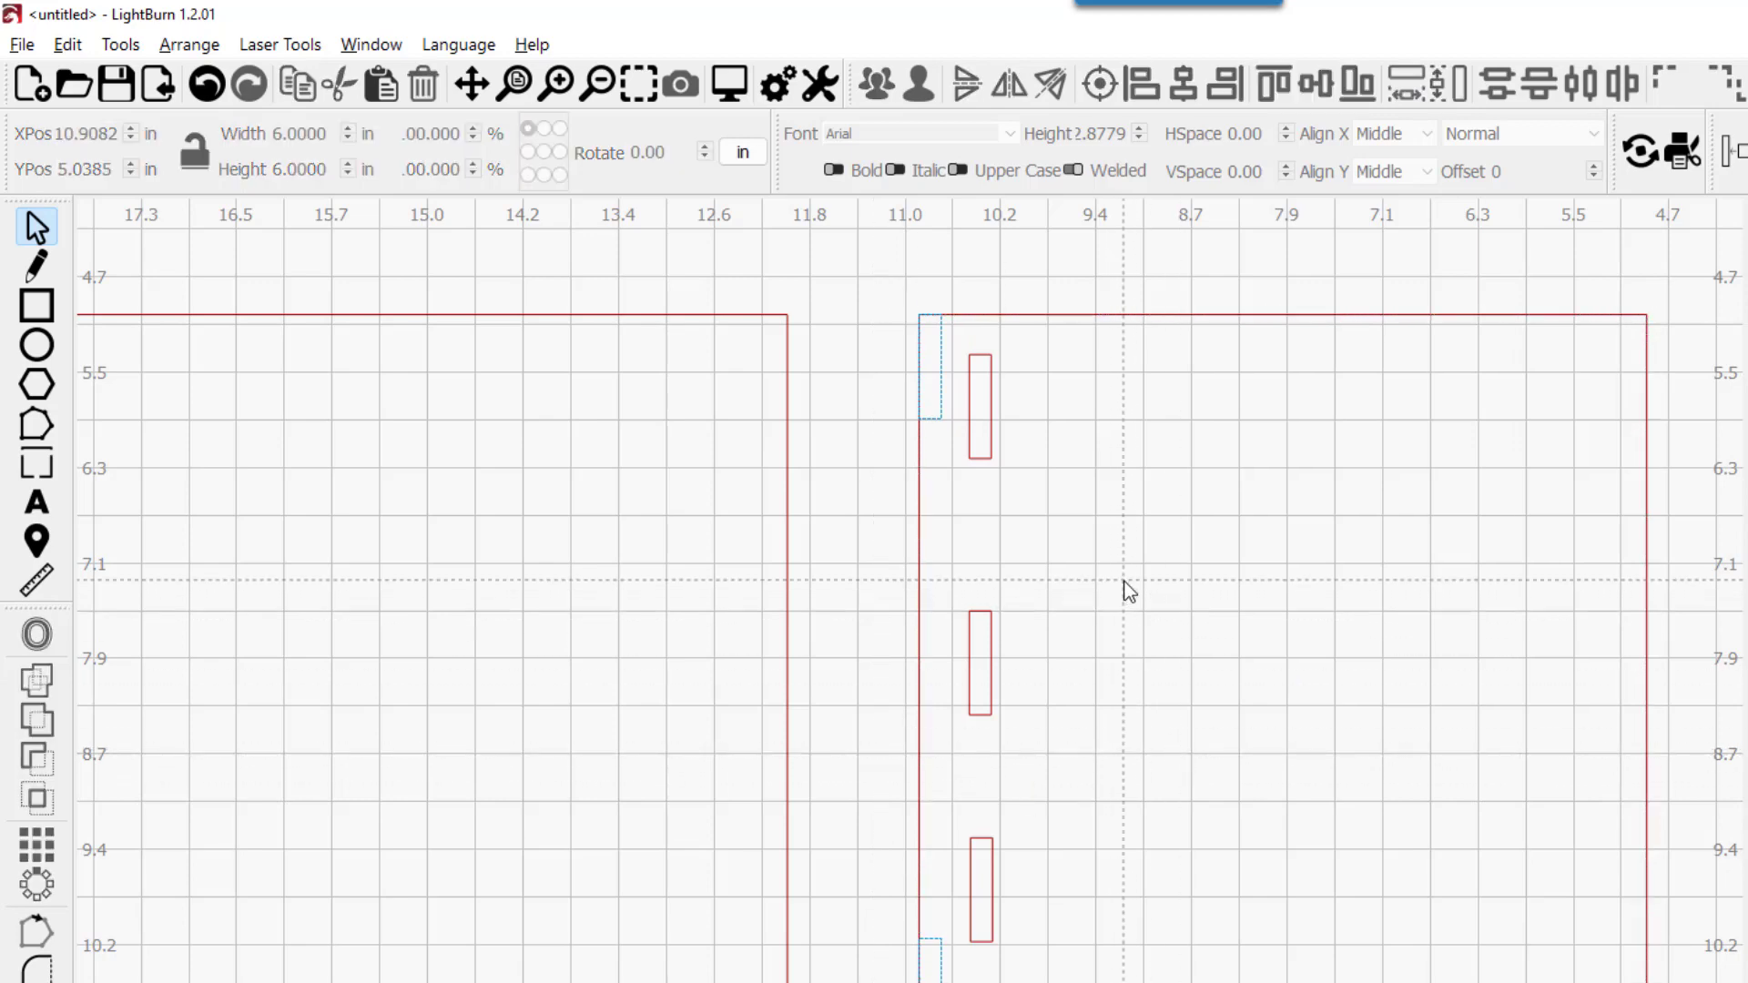
# Try other corners for the top blue tab, then return it to the square's top-left corner
pyautogui.click(942, 419)
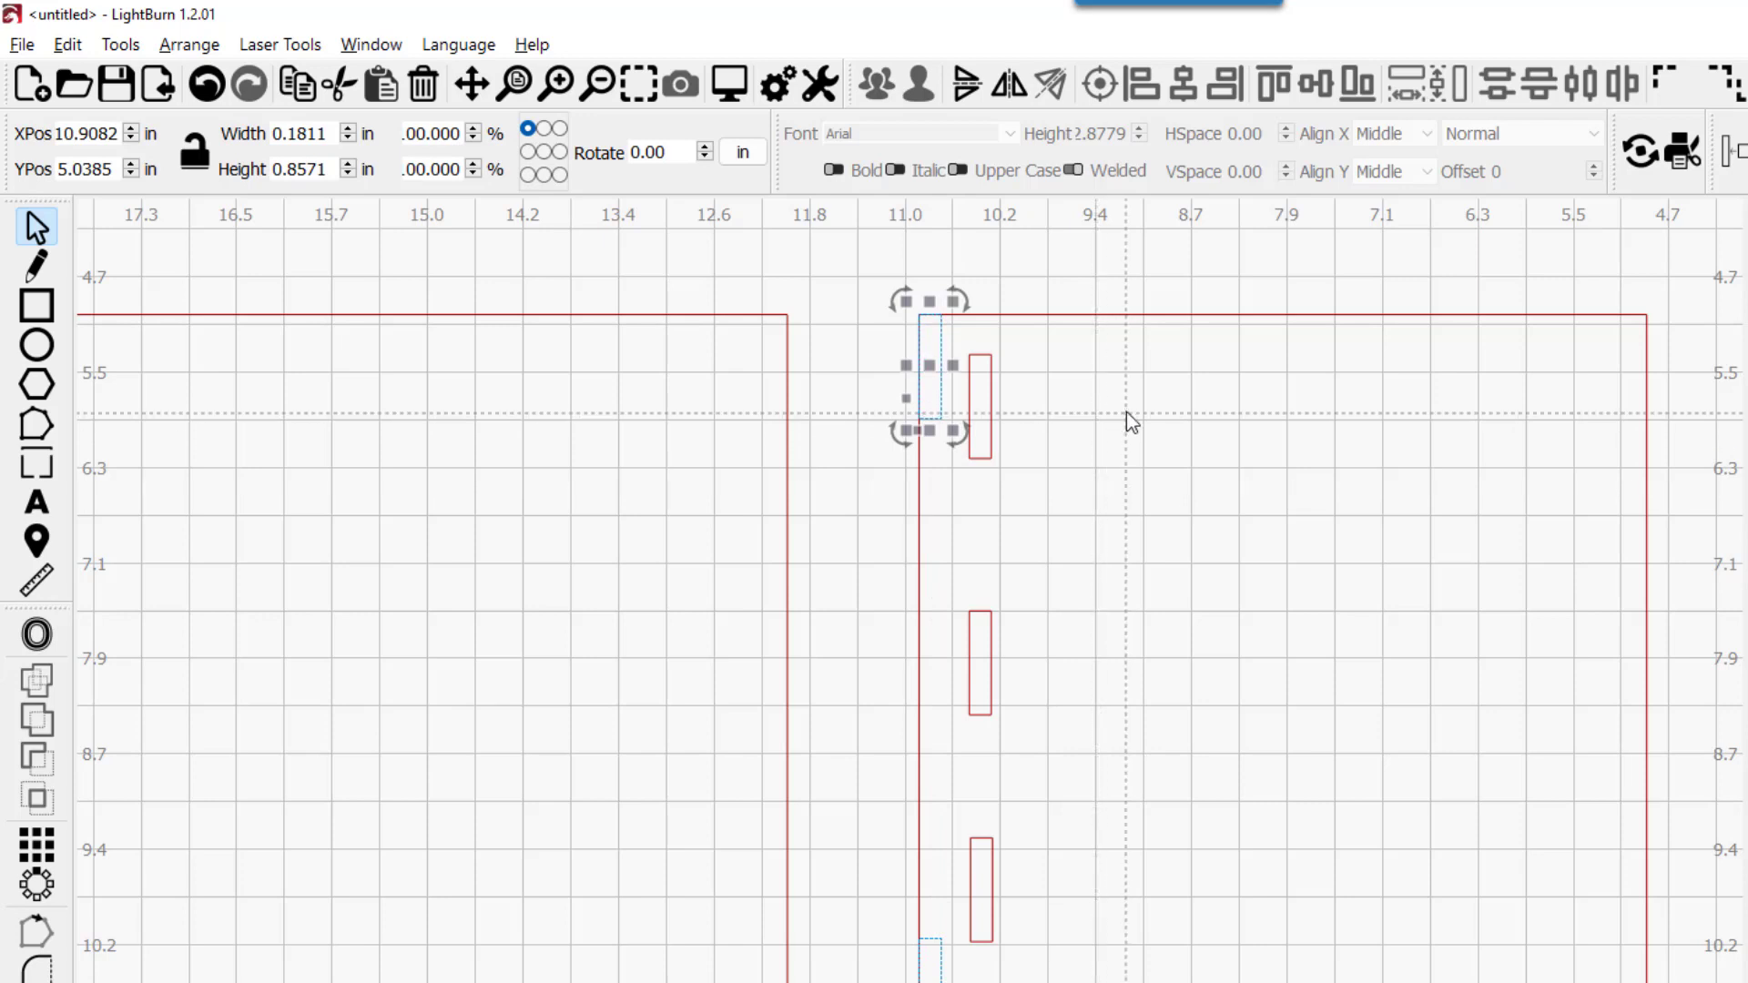
pyautogui.keyDown('shift'); pyautogui.click(1118, 315); pyautogui.keyUp('shift')
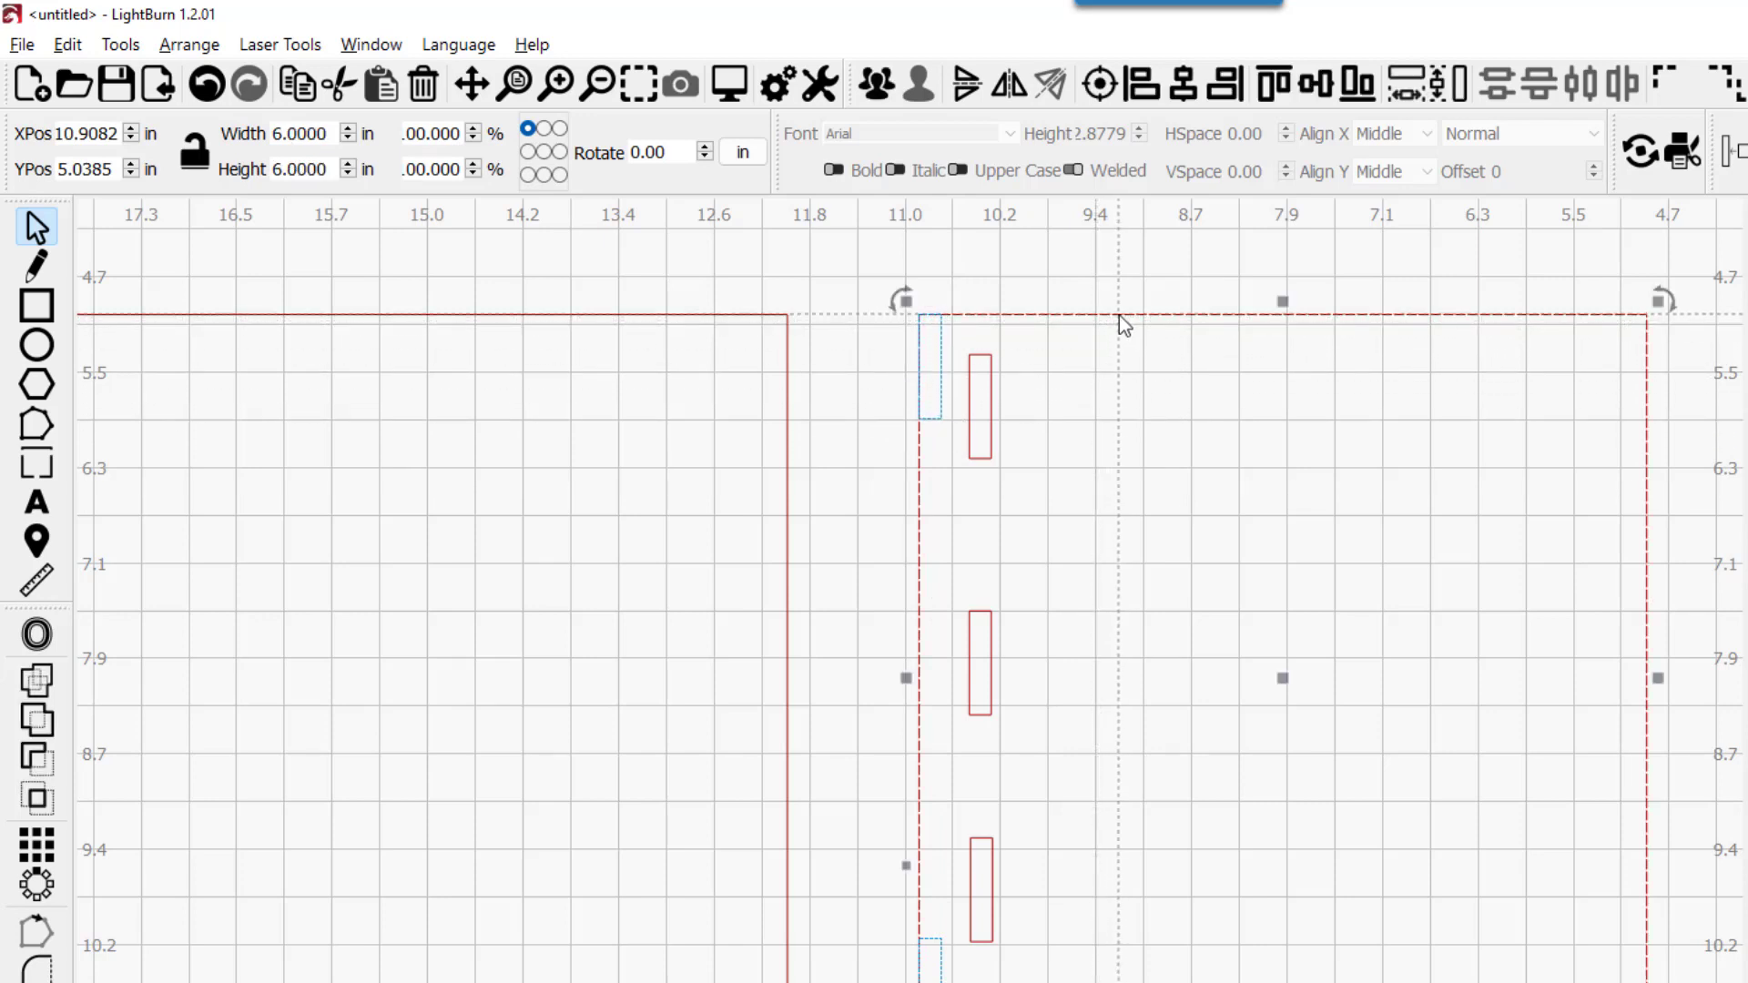
pyautogui.press('r')
pyautogui.press('b')
pyautogui.press('t')
pyautogui.press('l')
pyautogui.click(1221, 779)
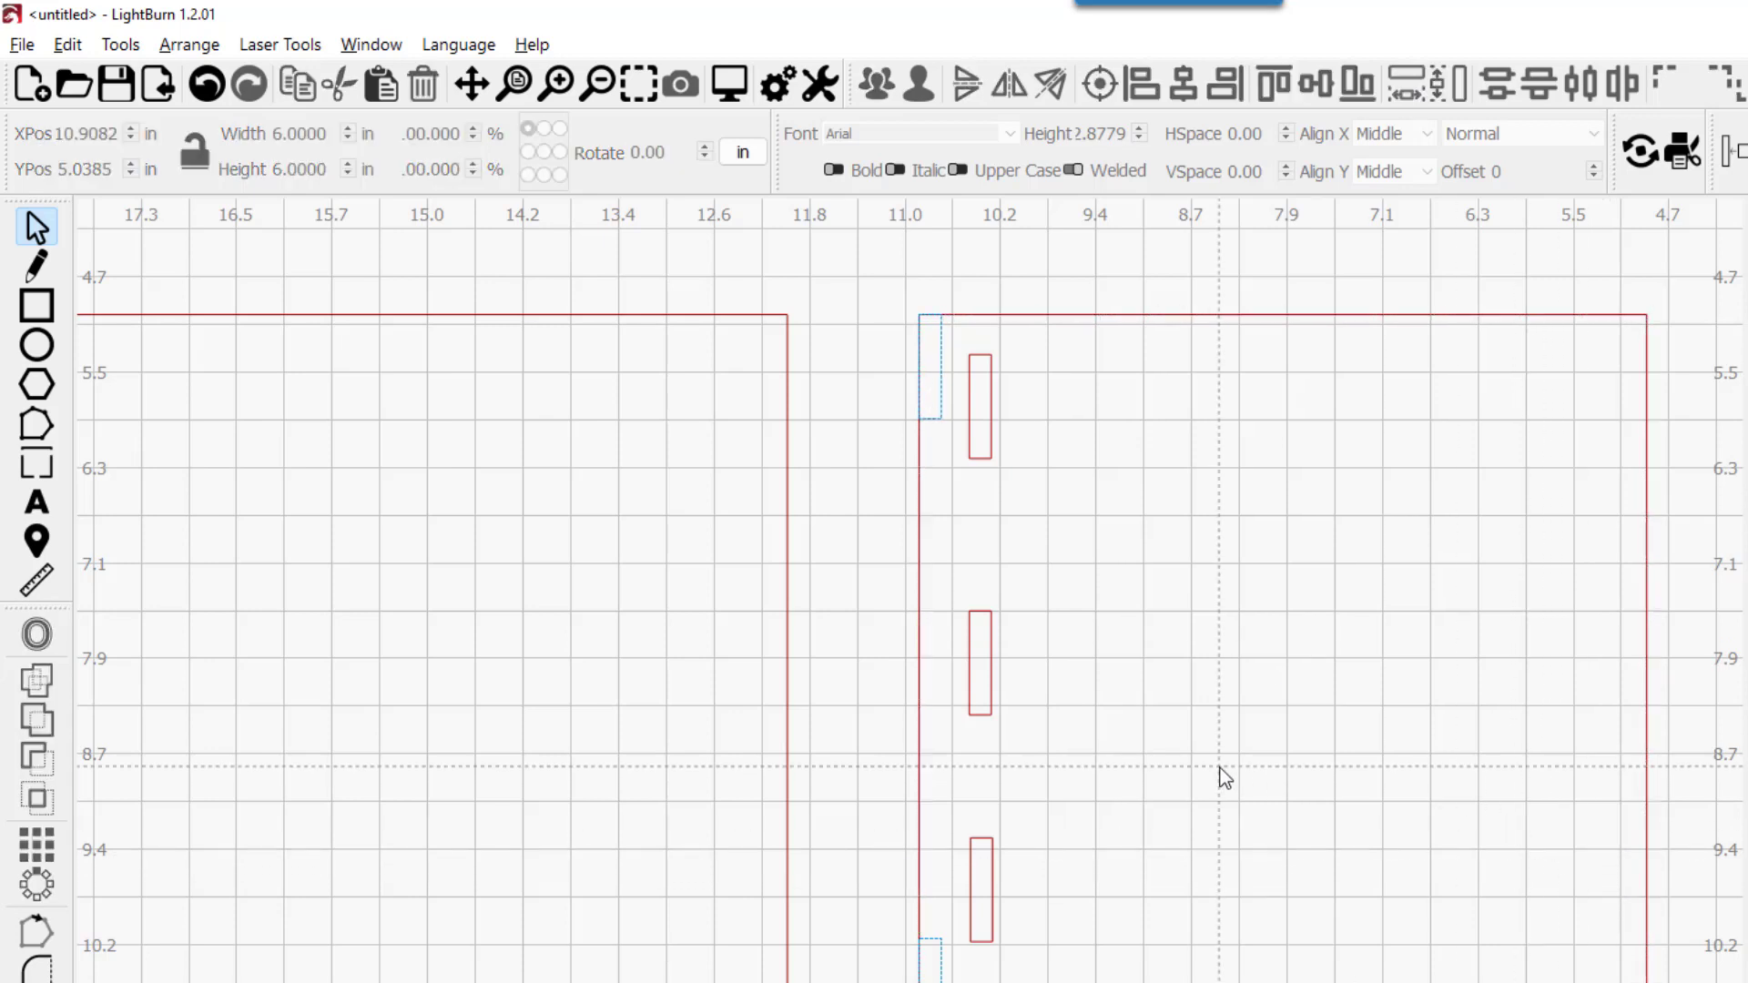
# Move the top and bottom slots against the right square's left edge
pyautogui.click(989, 456)
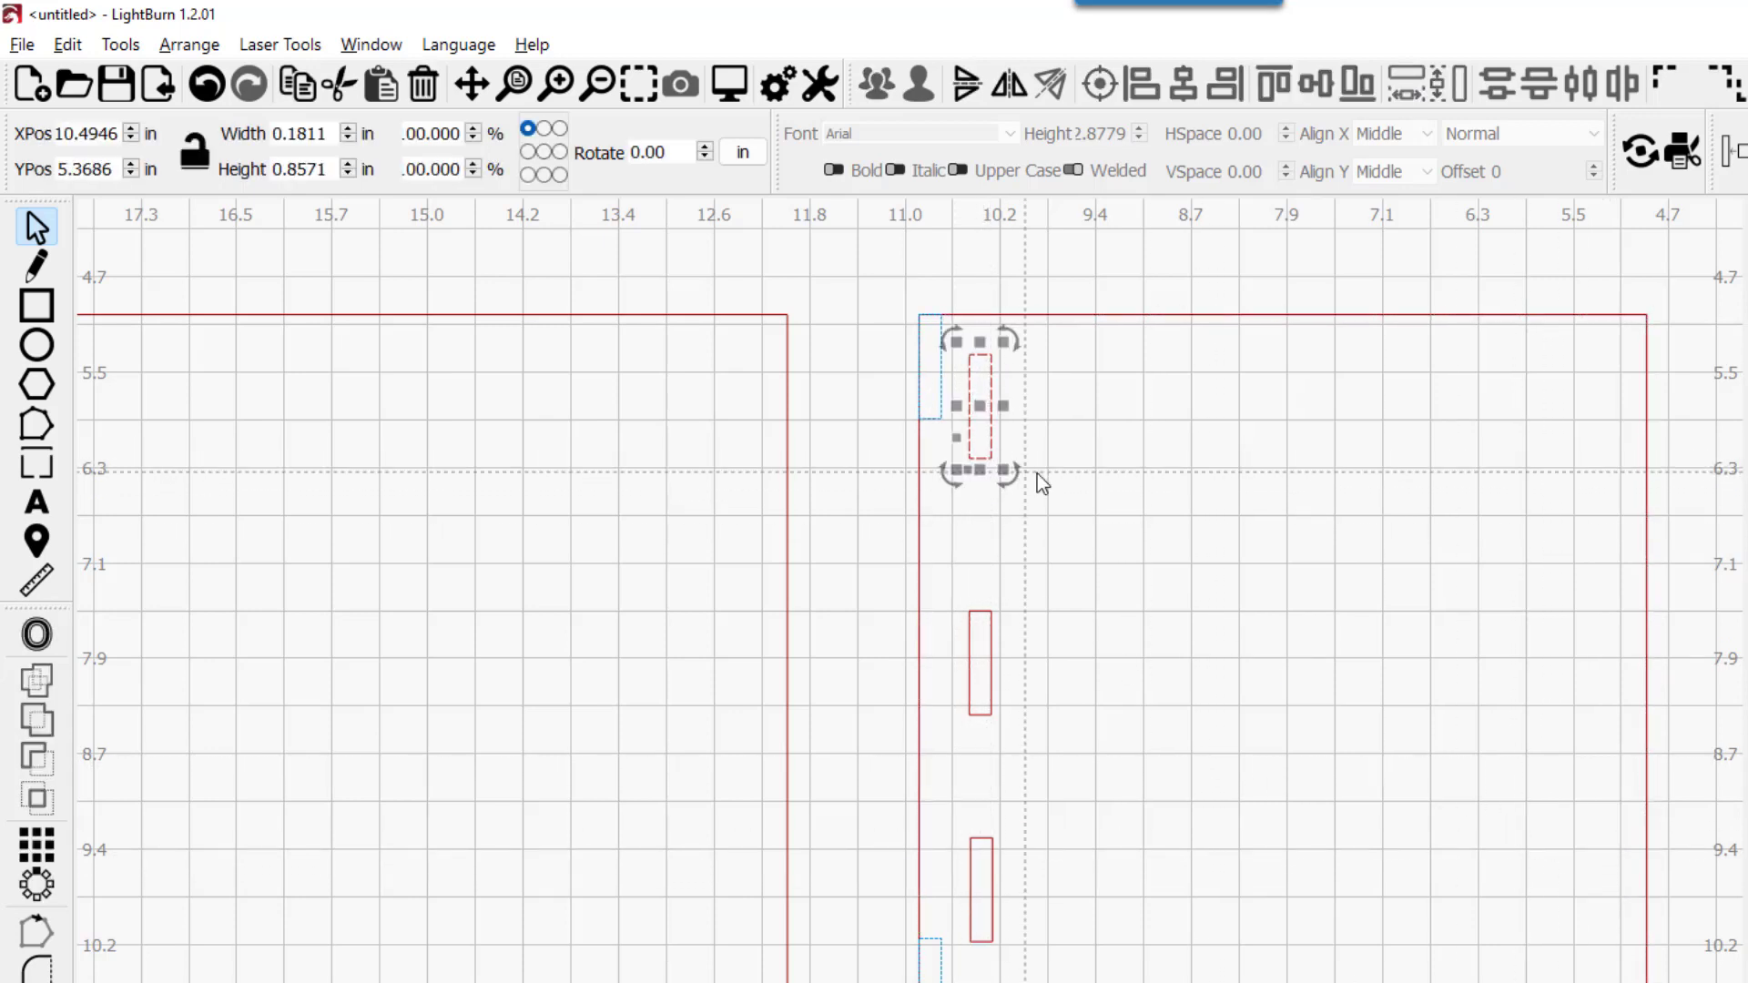
pyautogui.moveTo(975, 403); pyautogui.dragTo(937, 488)
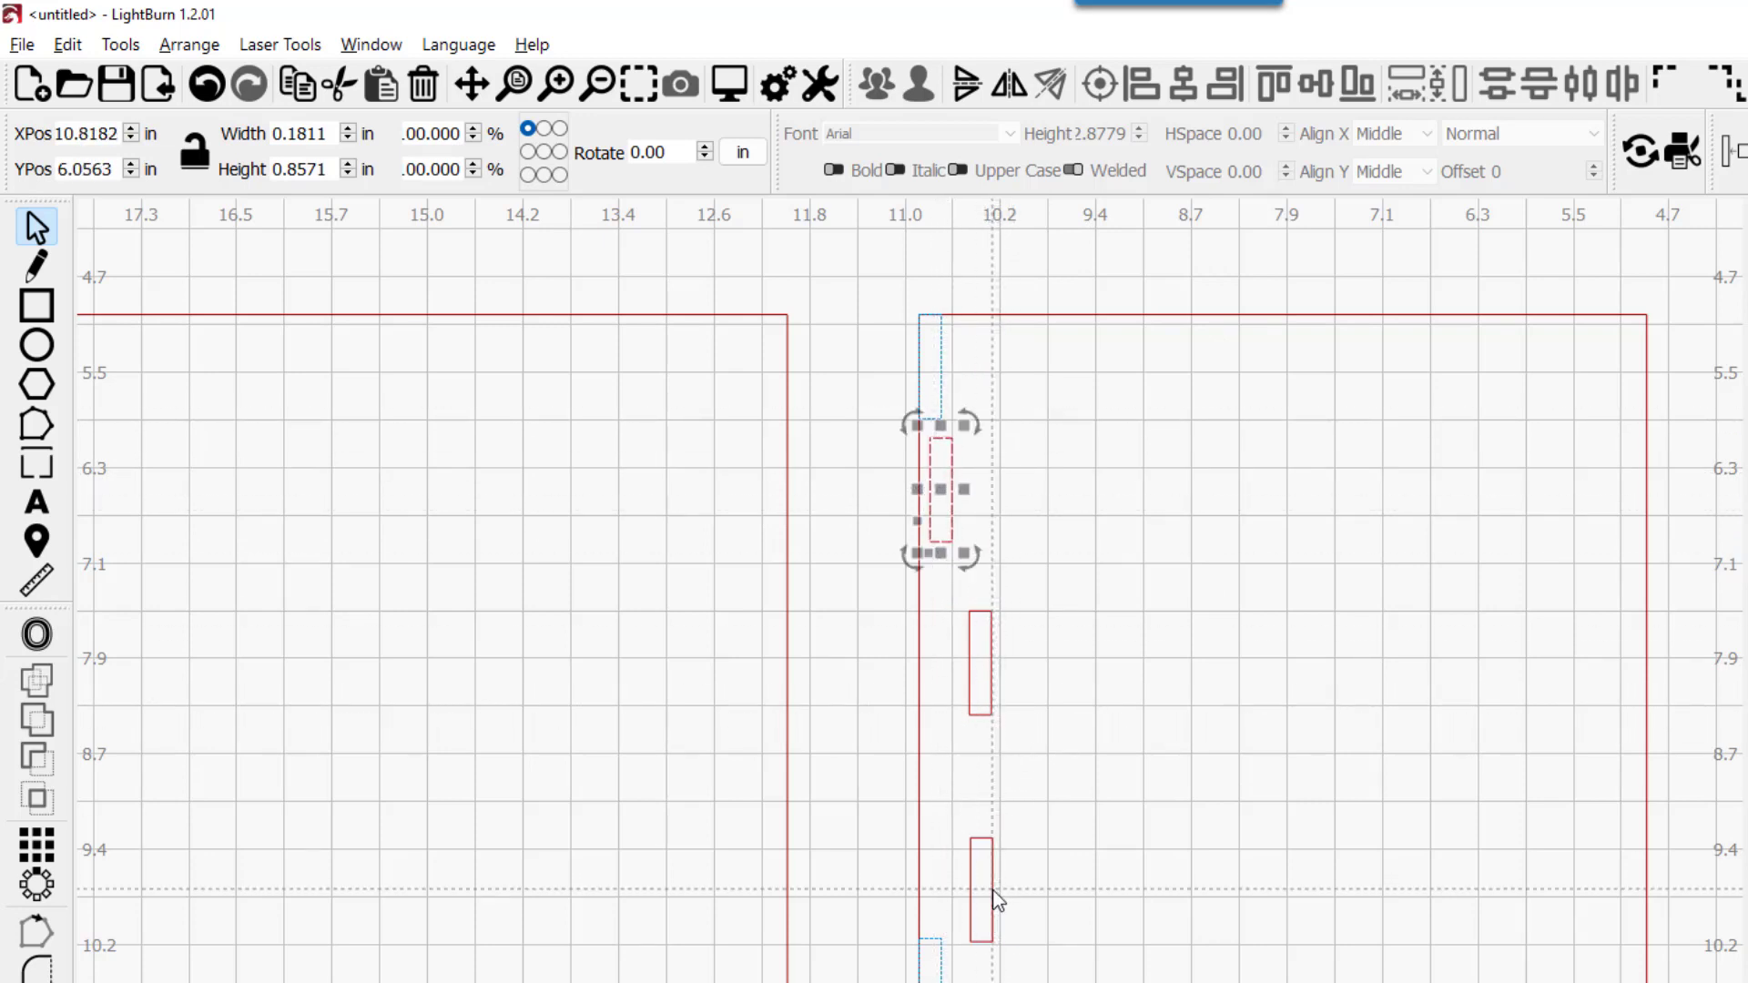
pyautogui.moveTo(993, 888); pyautogui.dragTo(953, 865)
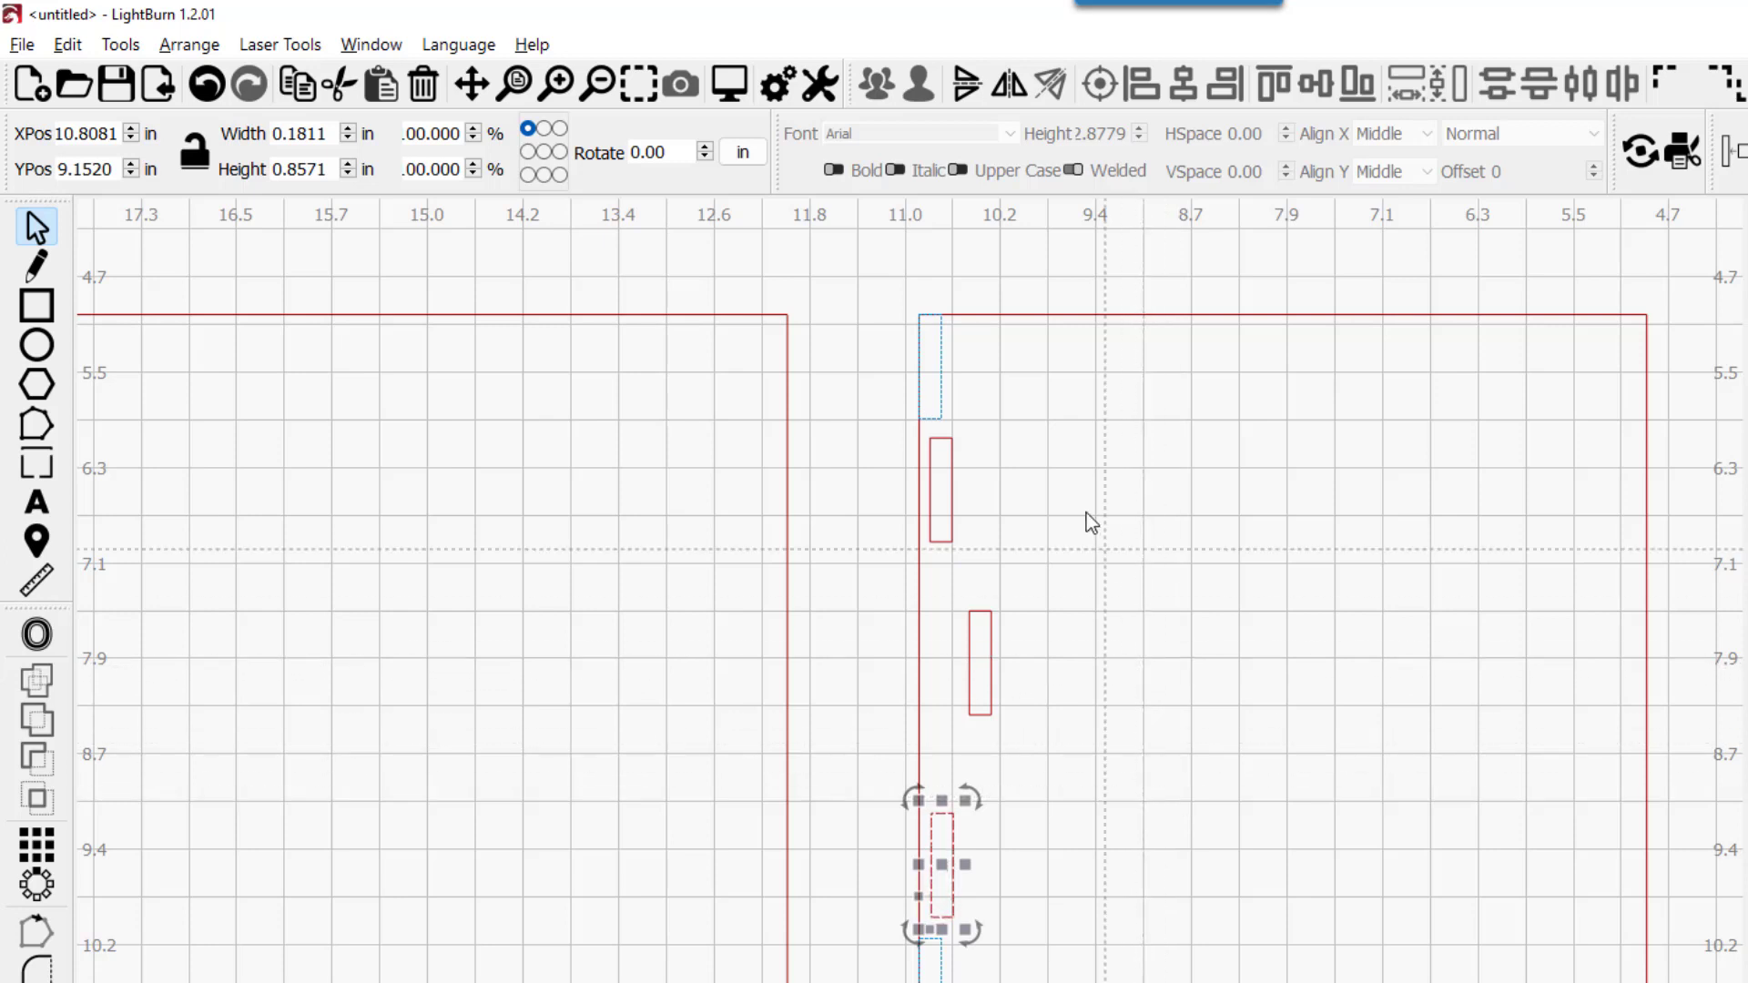
# Nudge the top and bottom blue tabs so each sits just outside the right square's left edge
pyautogui.click(941, 409)
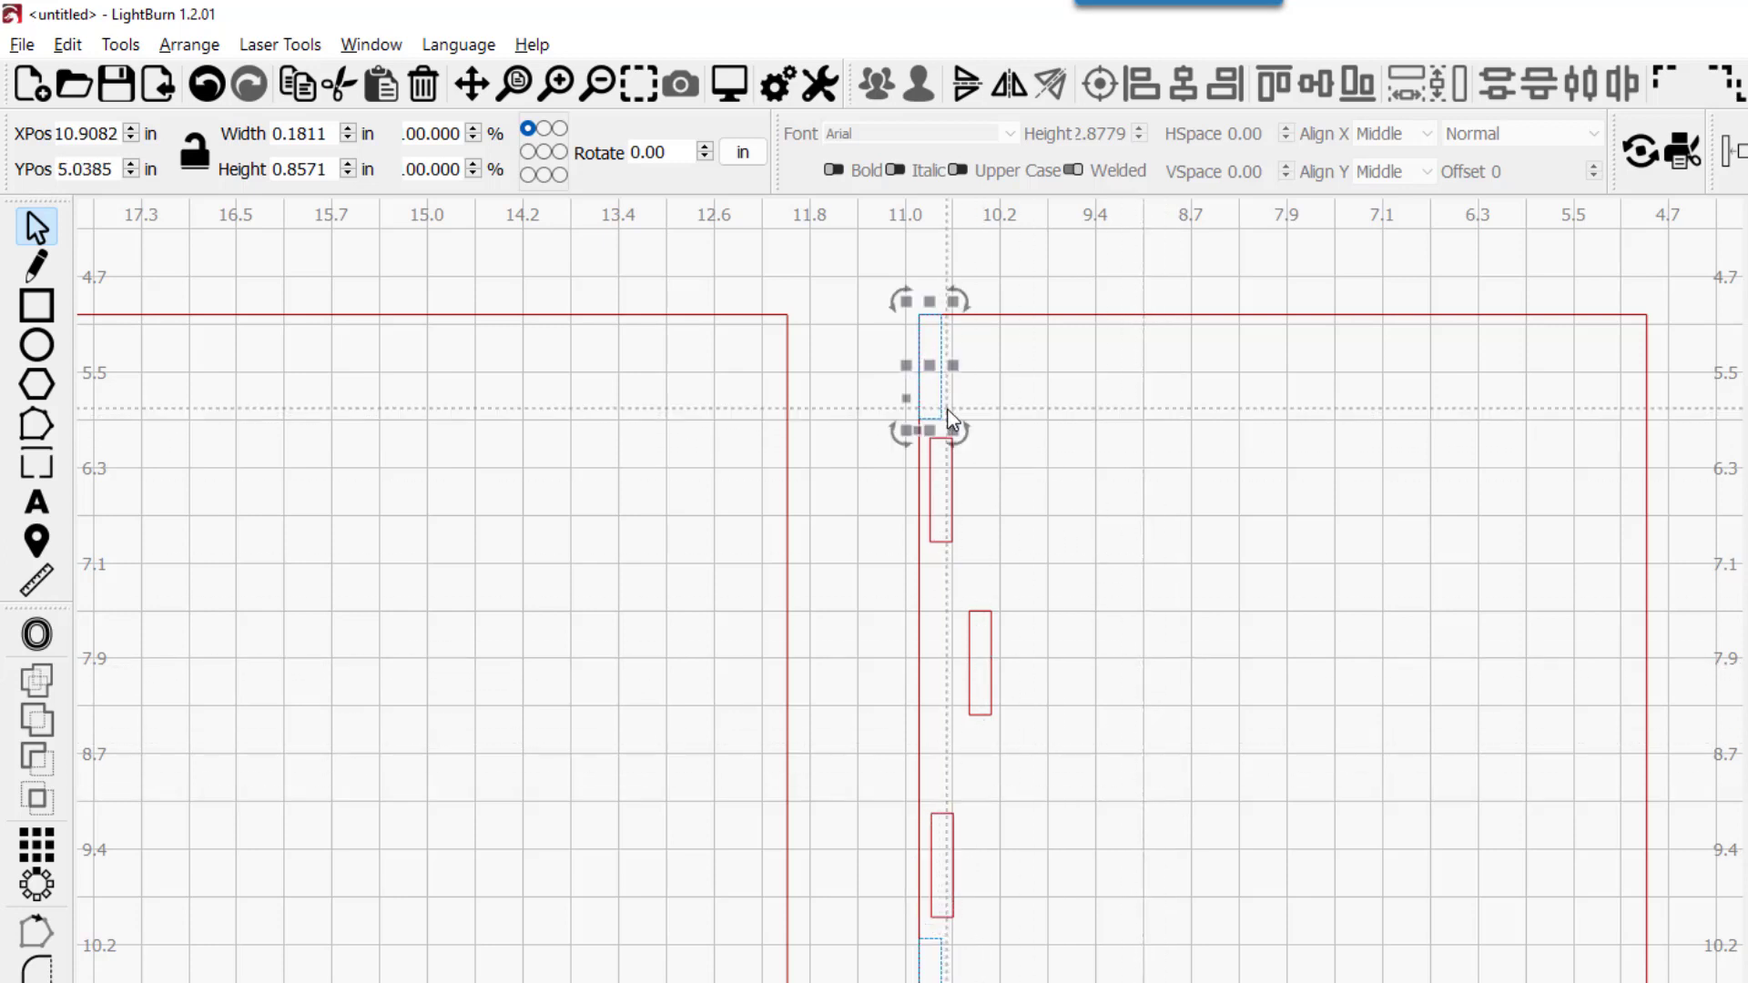
pyautogui.press('Left')
pyautogui.press('Left')
pyautogui.press('Left')
pyautogui.press('Left')
pyautogui.press('Left')
pyautogui.press('Left')
pyautogui.press('Left')
pyautogui.press('Left')
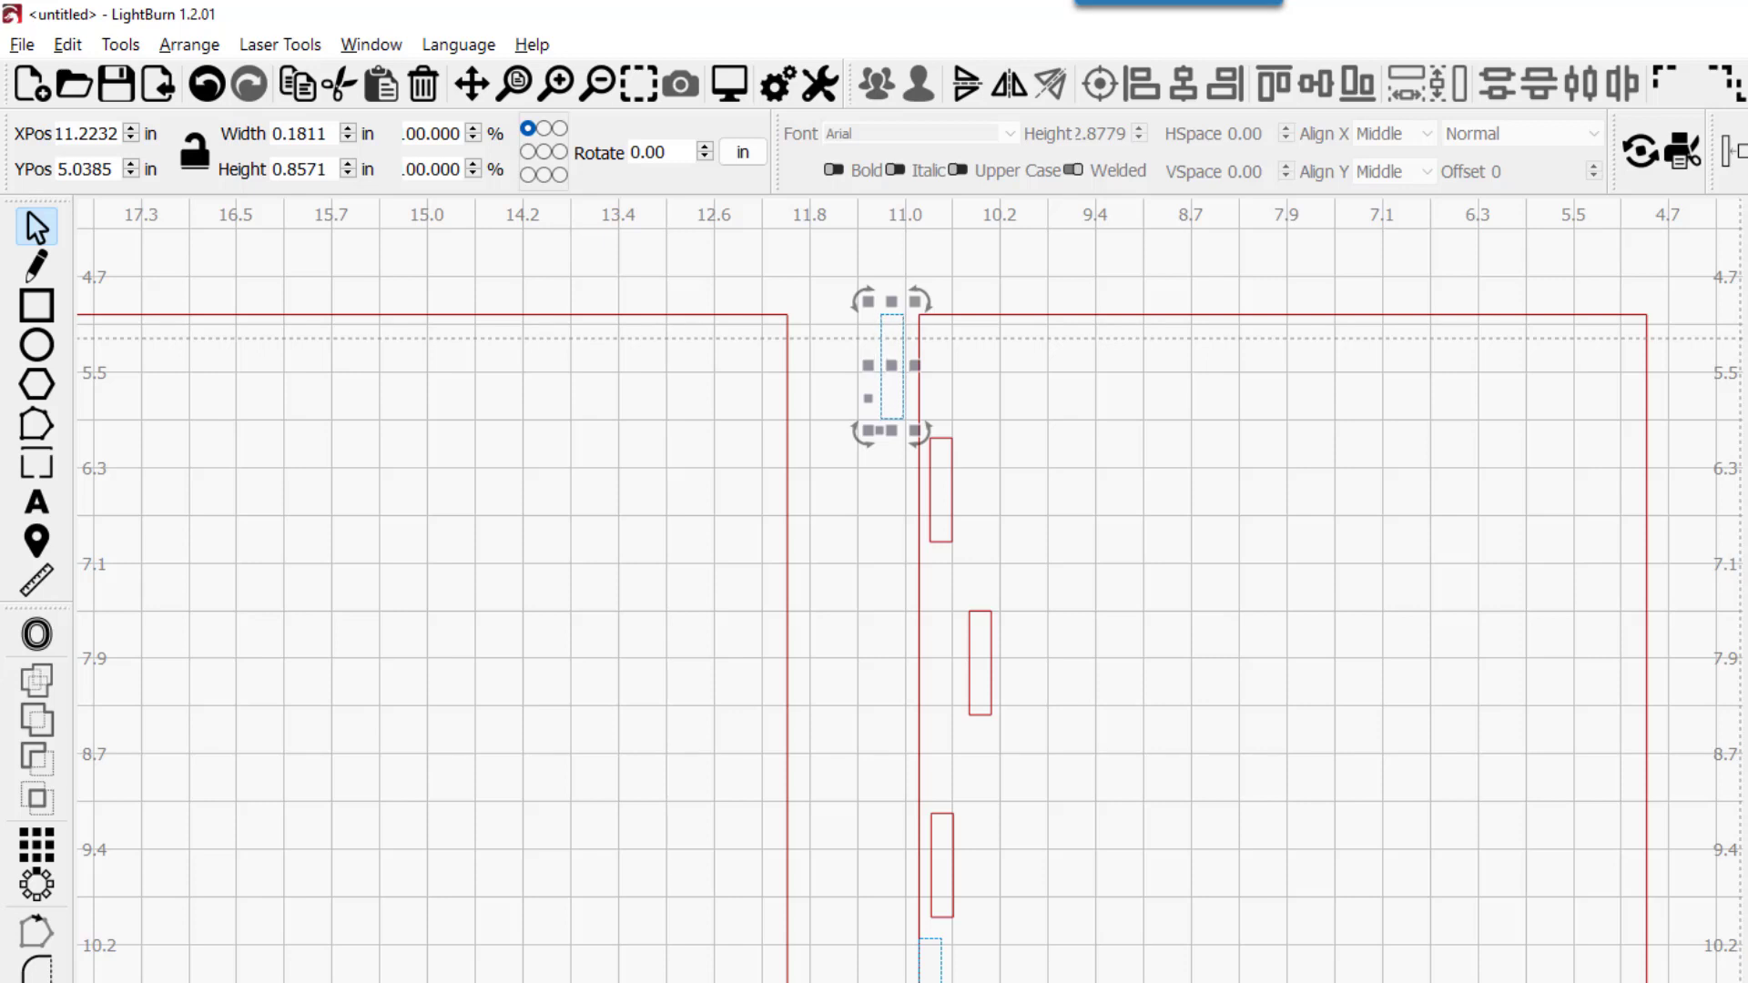
pyautogui.press('Right')
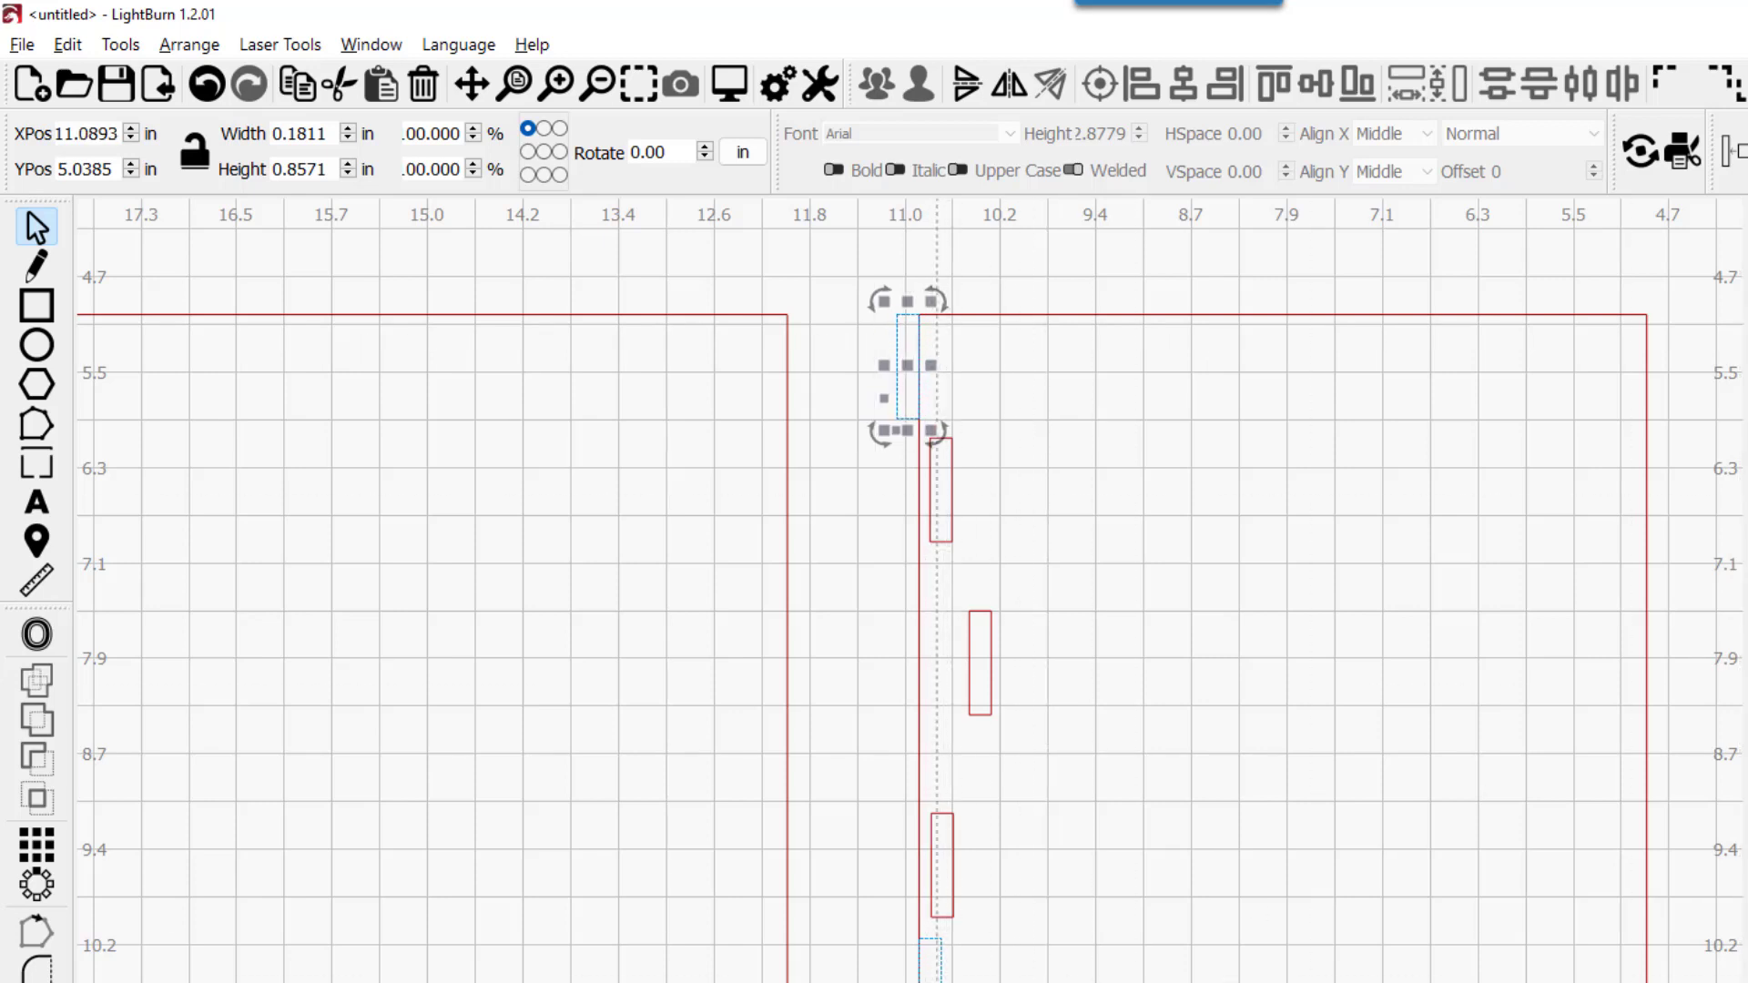
pyautogui.click(930, 956)
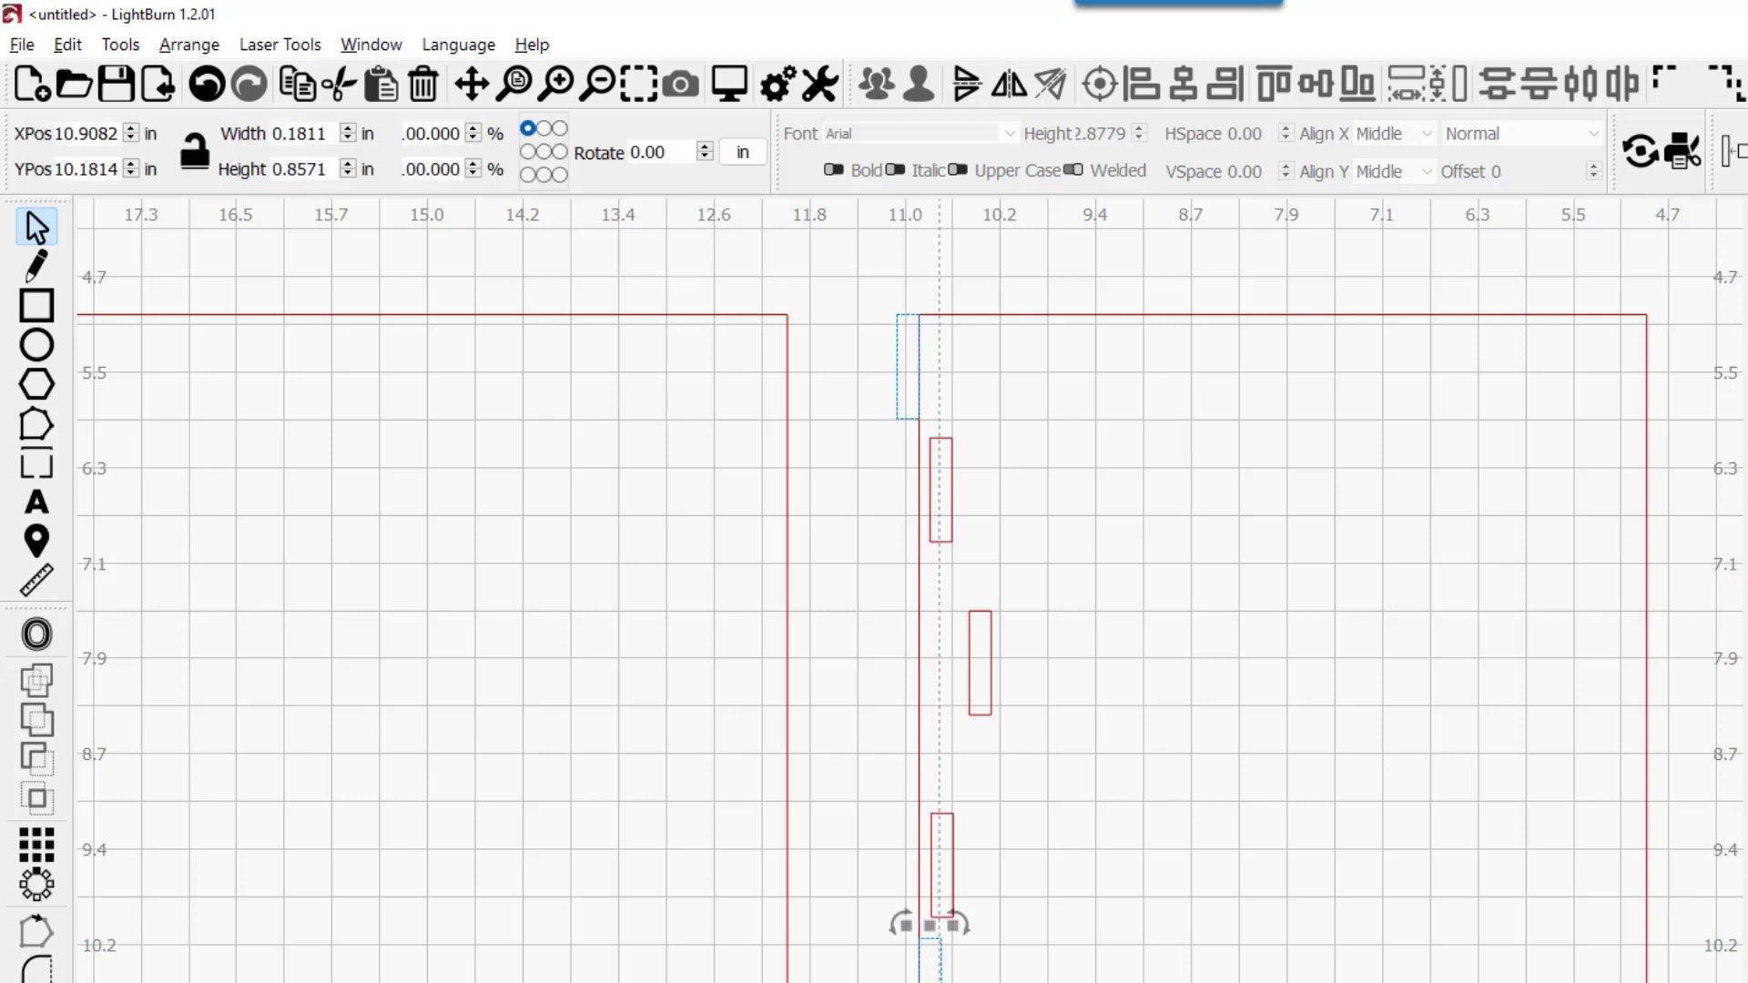
pyautogui.press('Left')
pyautogui.press('Left')
pyautogui.press('Left')
pyautogui.press('Right')
pyautogui.moveTo(1017, 847); pyautogui.dragTo(938, 517)
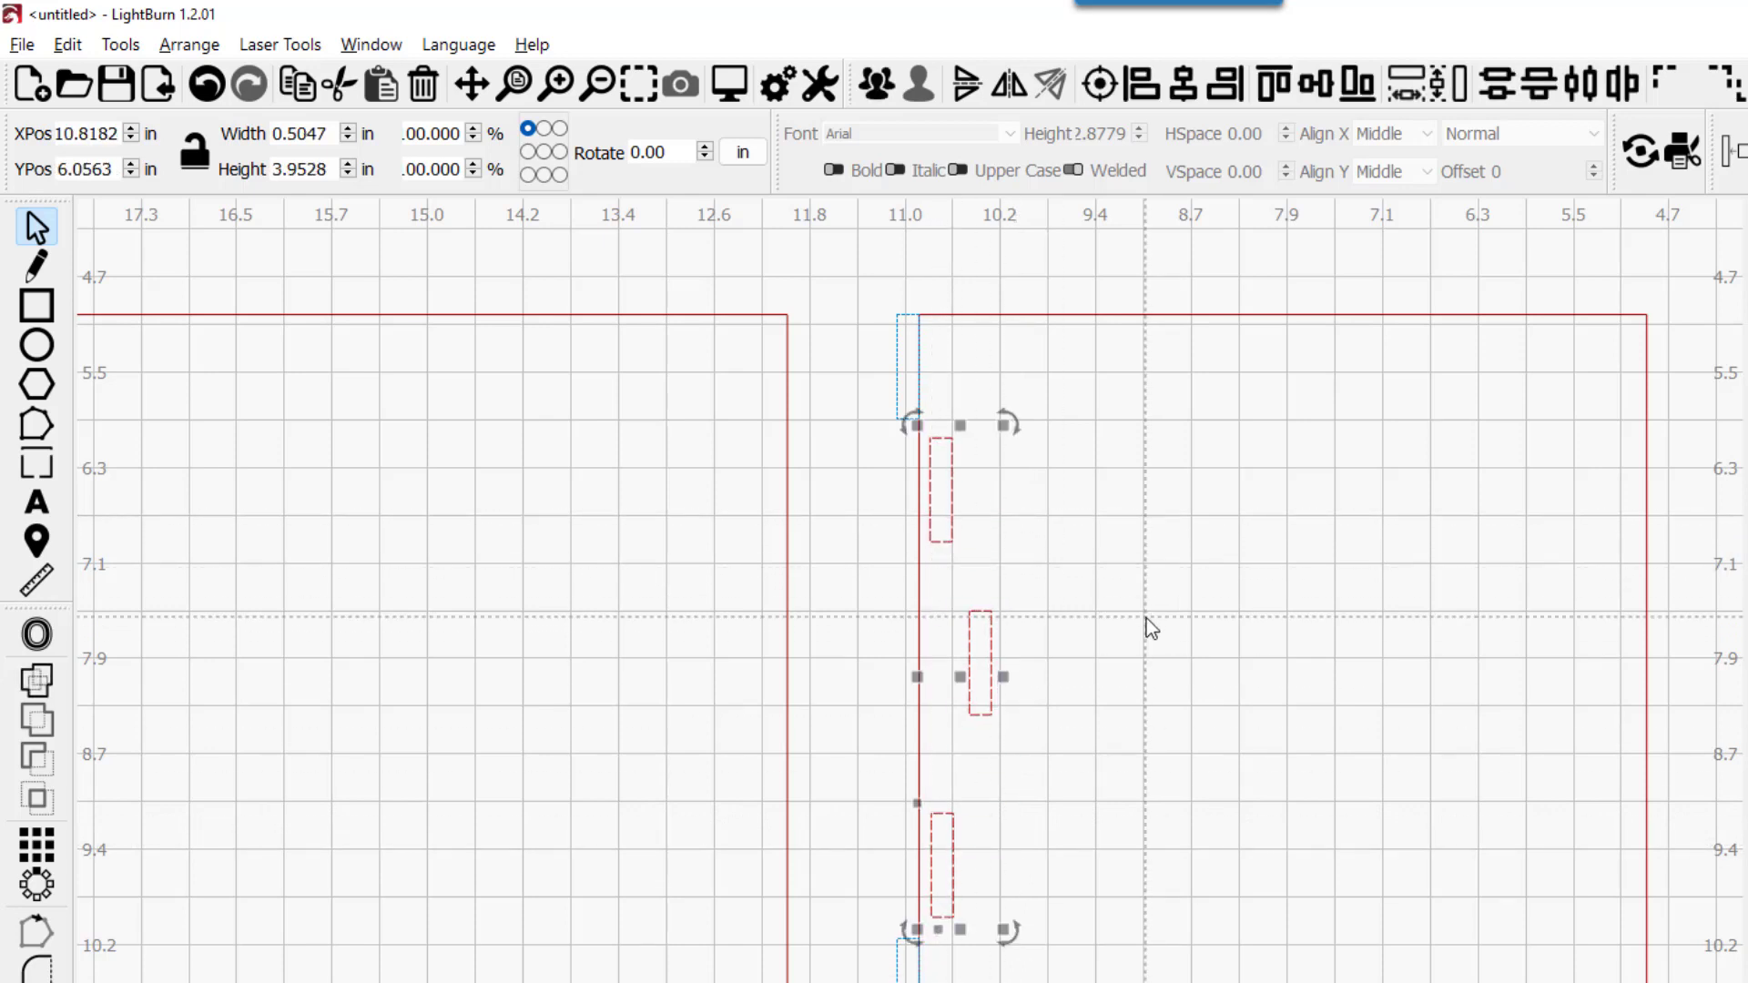
# Align the three tabs and nudge them flush against the right square's left edge
pyautogui.hotkey('ctrl', 'shift', 'Left')
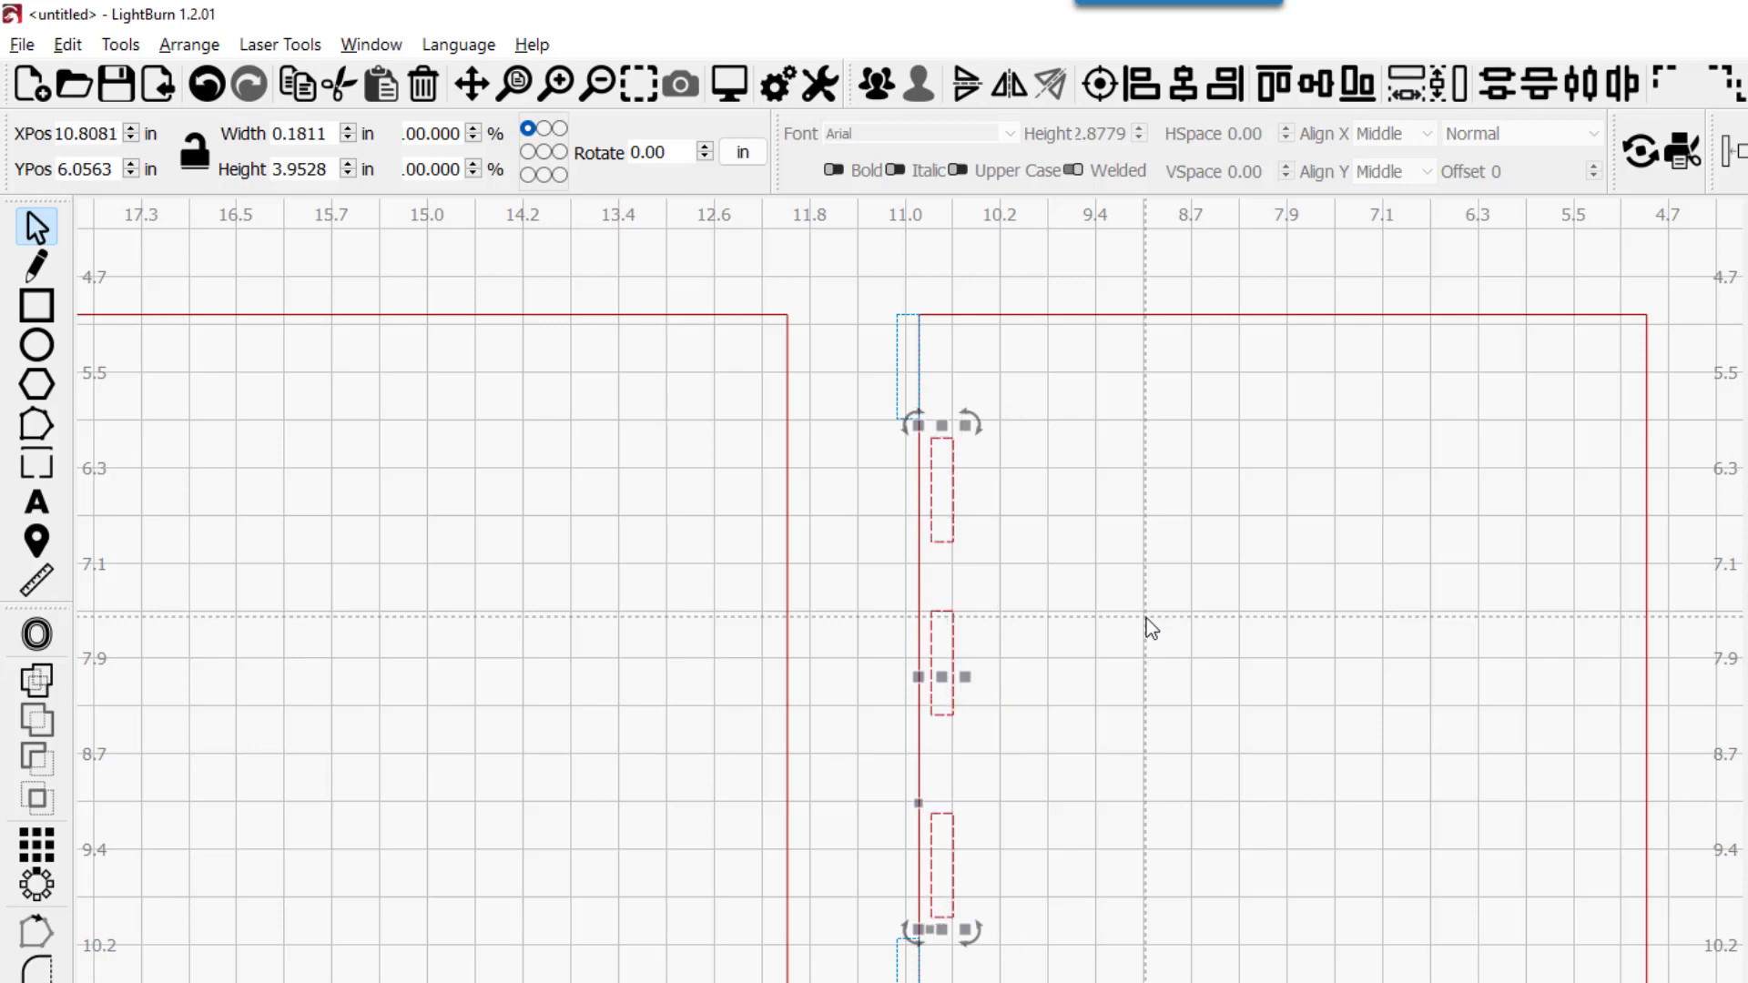
pyautogui.press('Left')
pyautogui.press('Left')
pyautogui.press('Left')
pyautogui.press('Left')
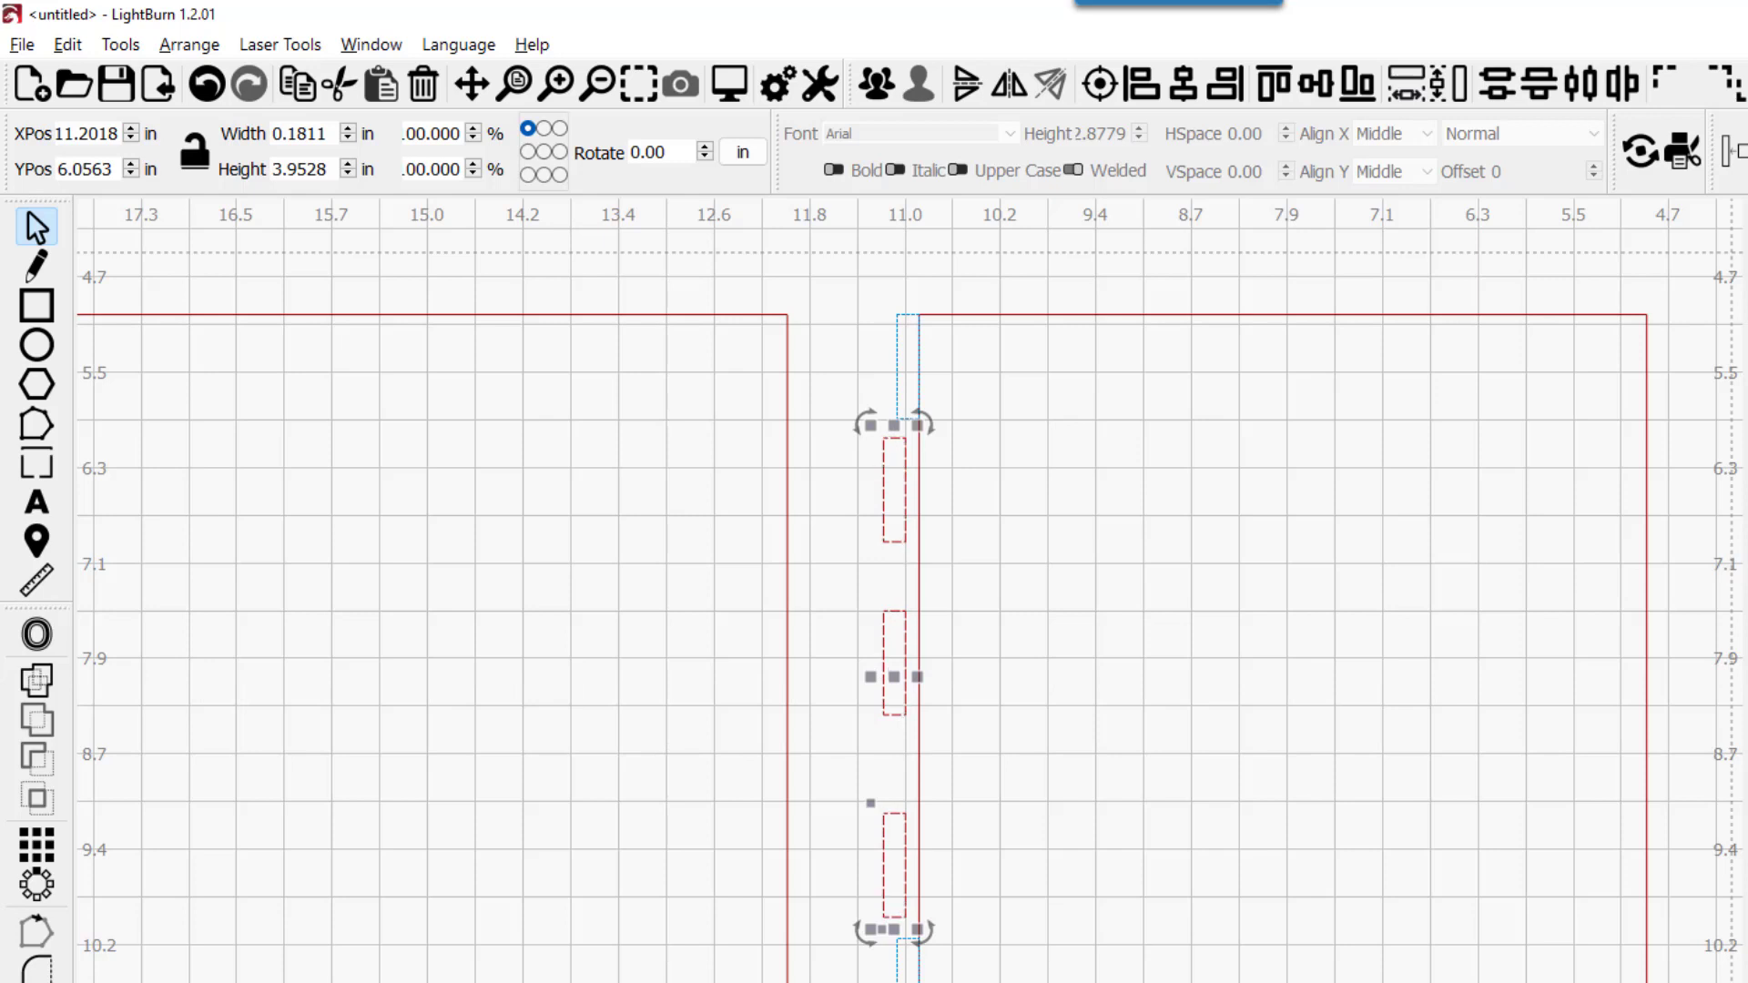
pyautogui.press('Right')
pyautogui.click(1299, 666)
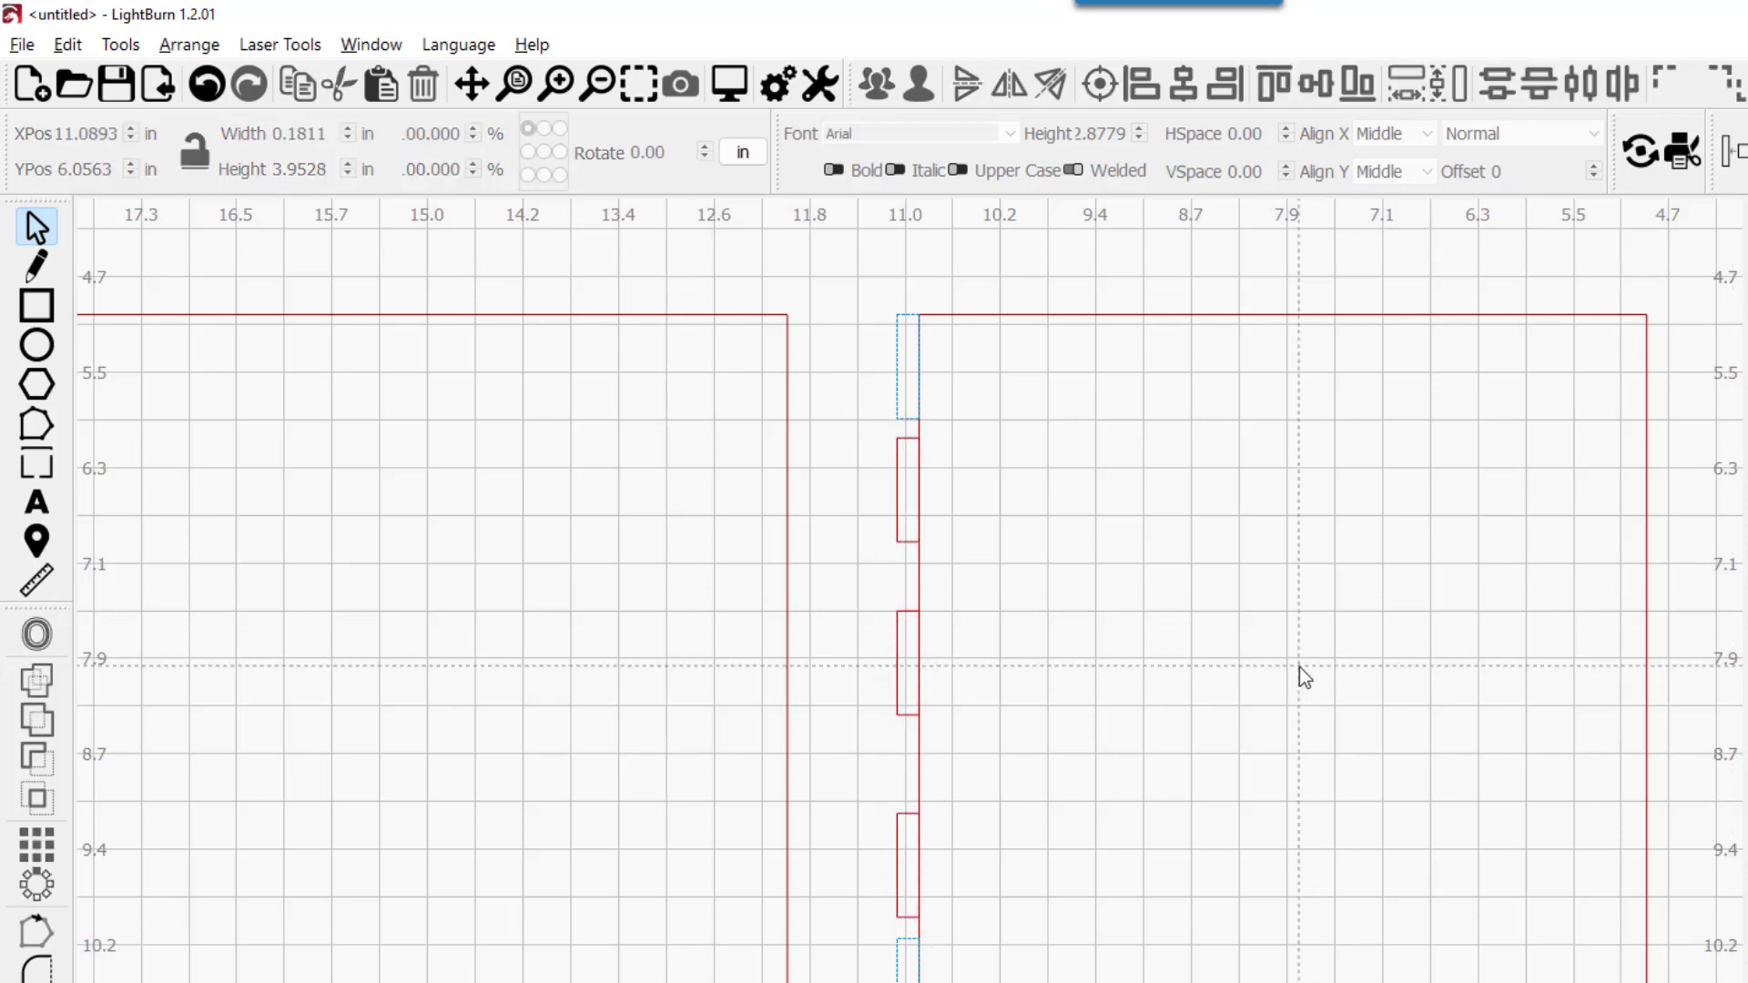
# Shift the top tab up and the bottom tab down, then distribute all three vertically
pyautogui.click(904, 440)
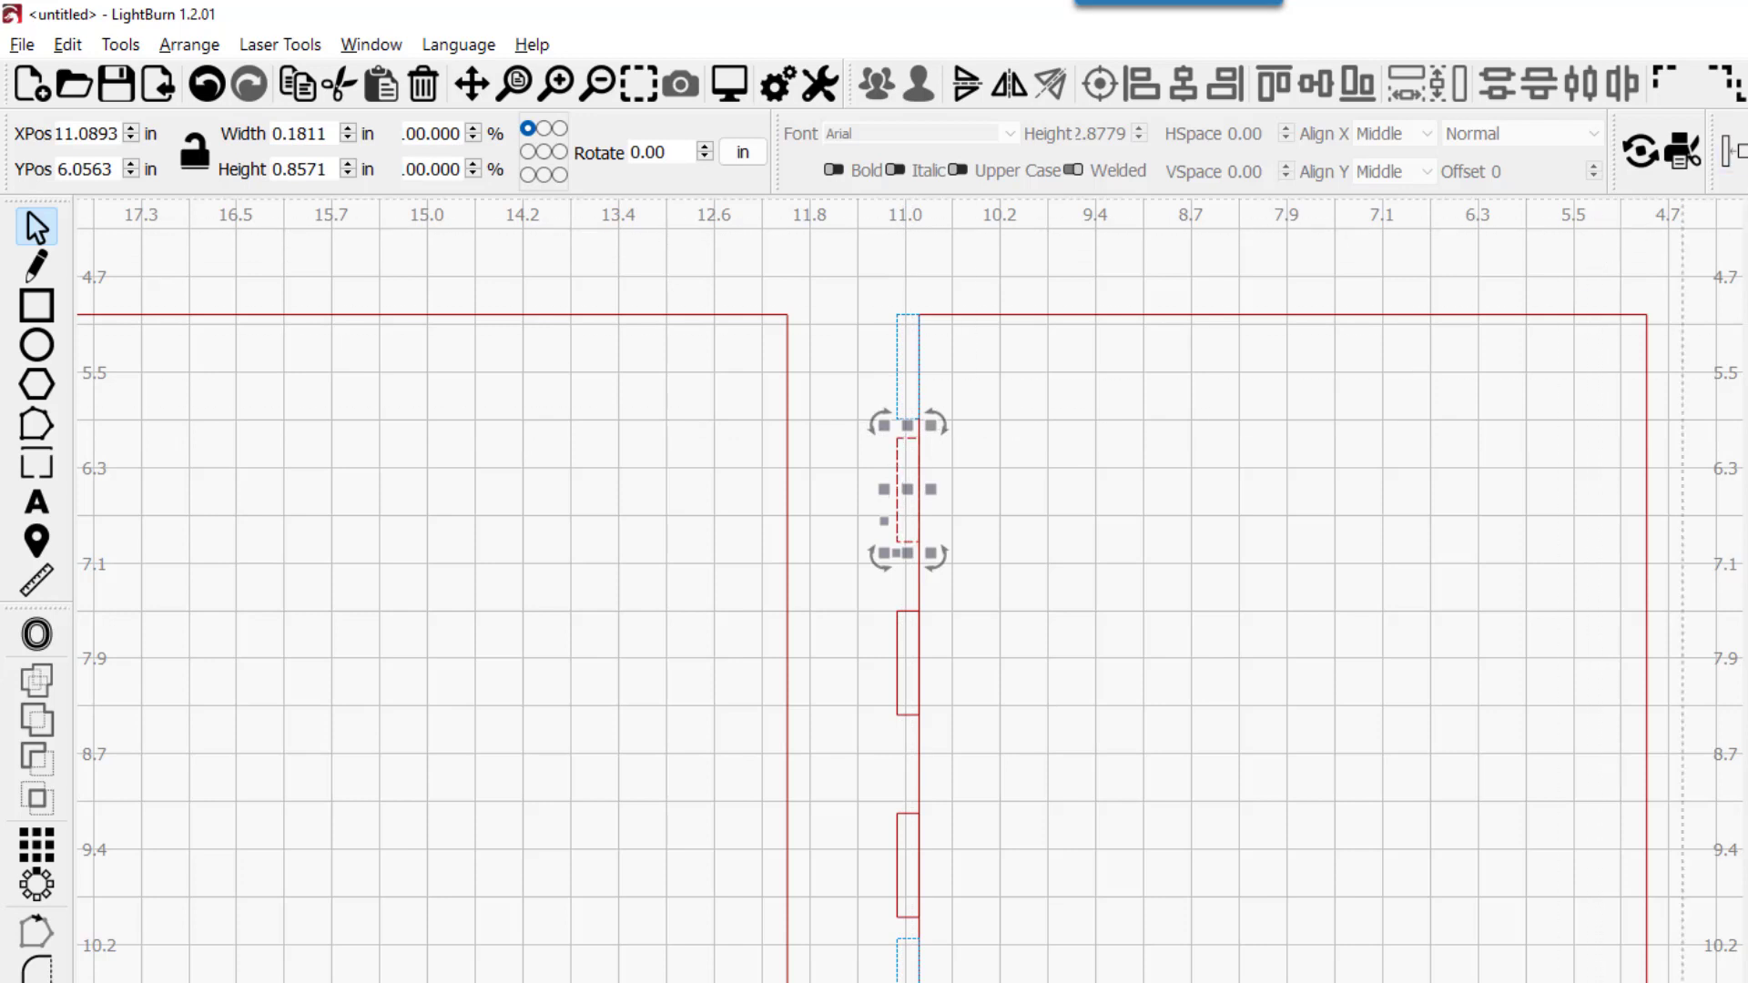
pyautogui.press('Up')
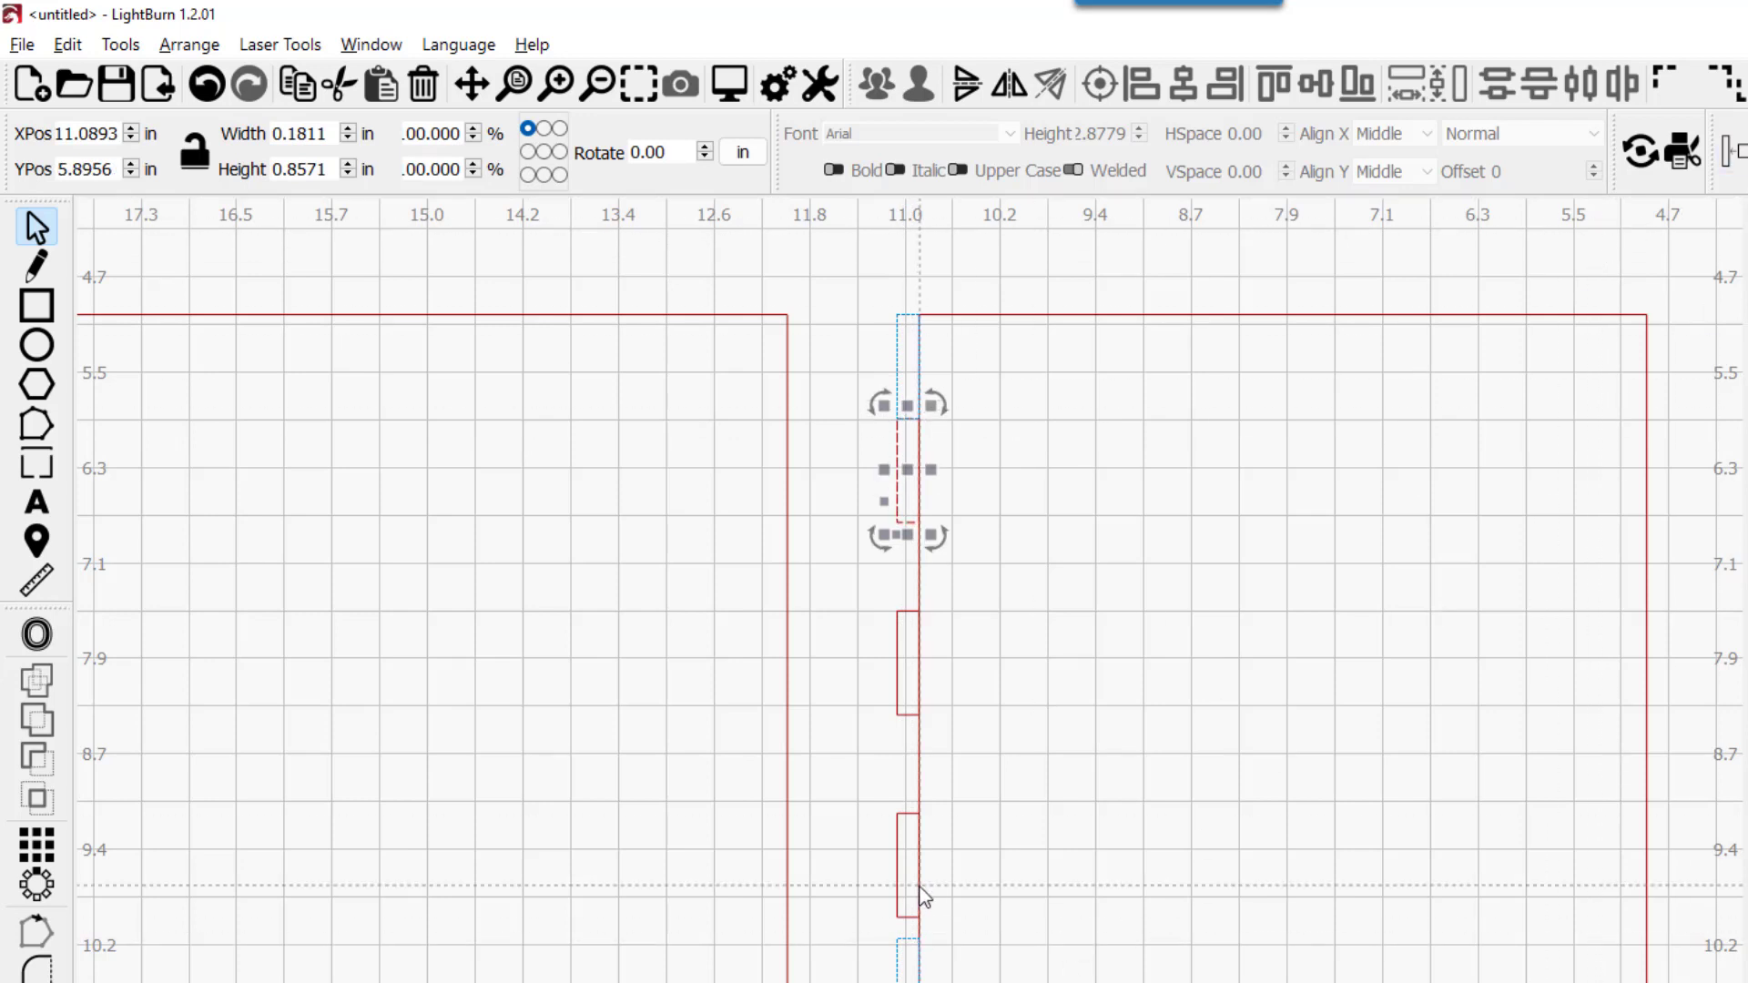
pyautogui.click(898, 904)
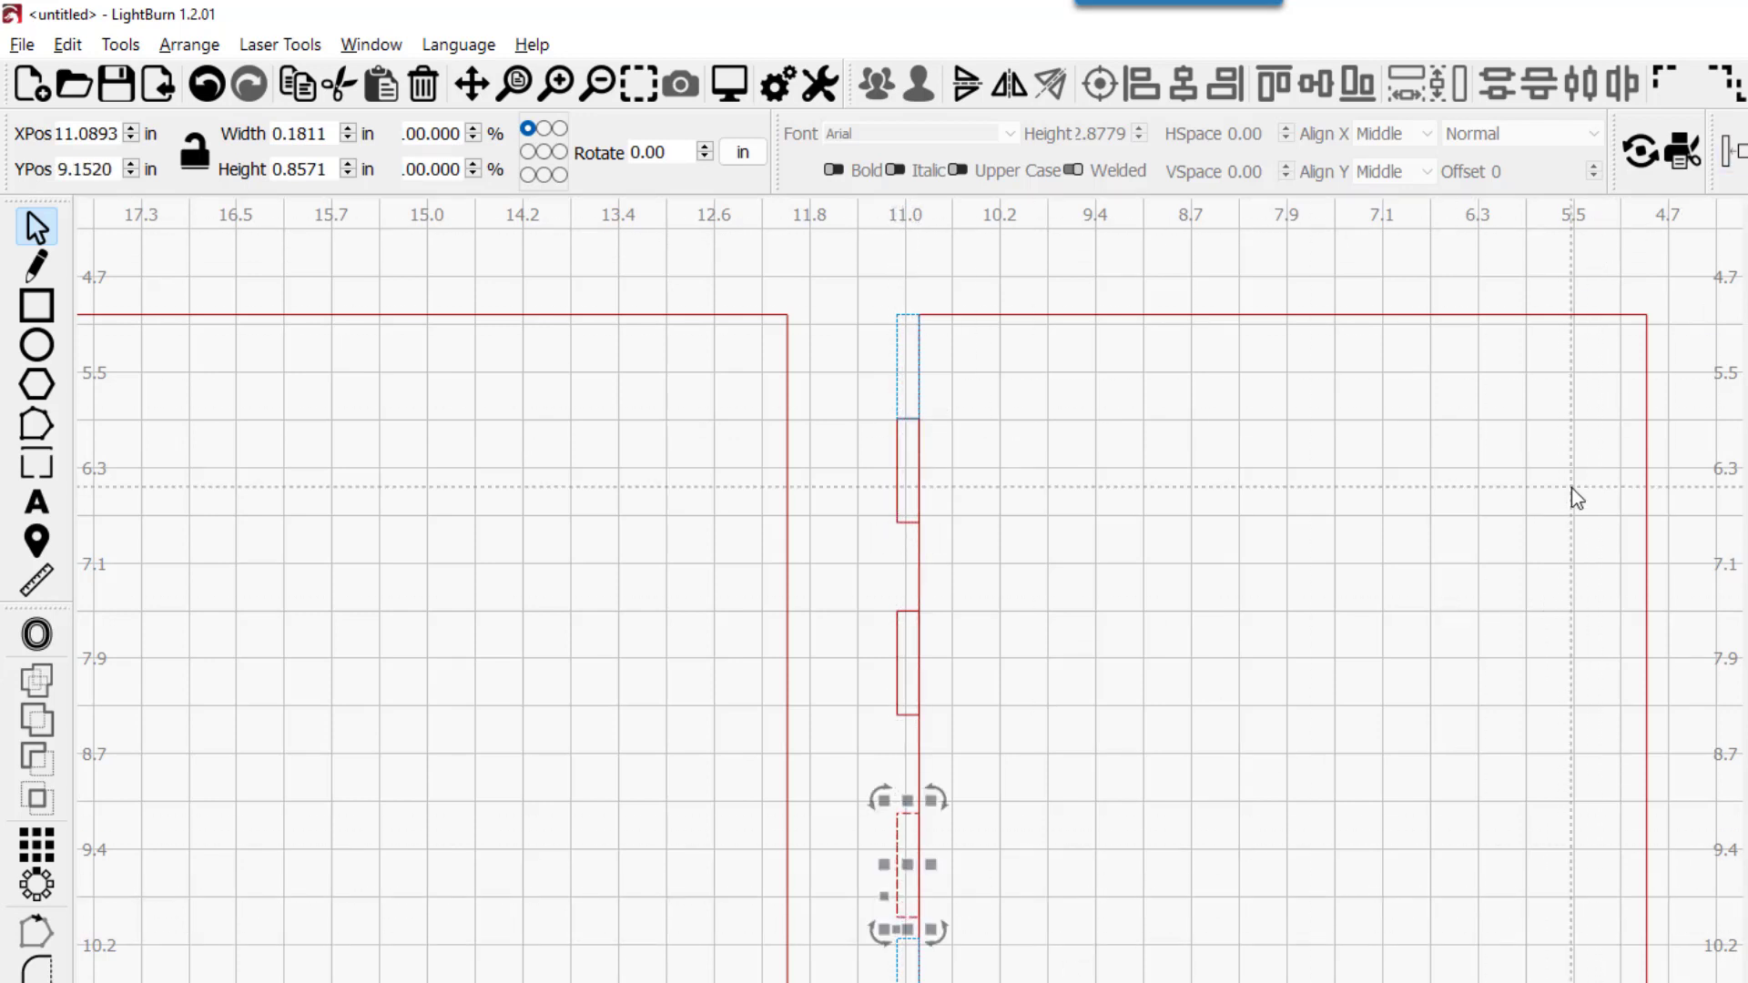
pyautogui.press('Down')
pyautogui.click(1136, 713)
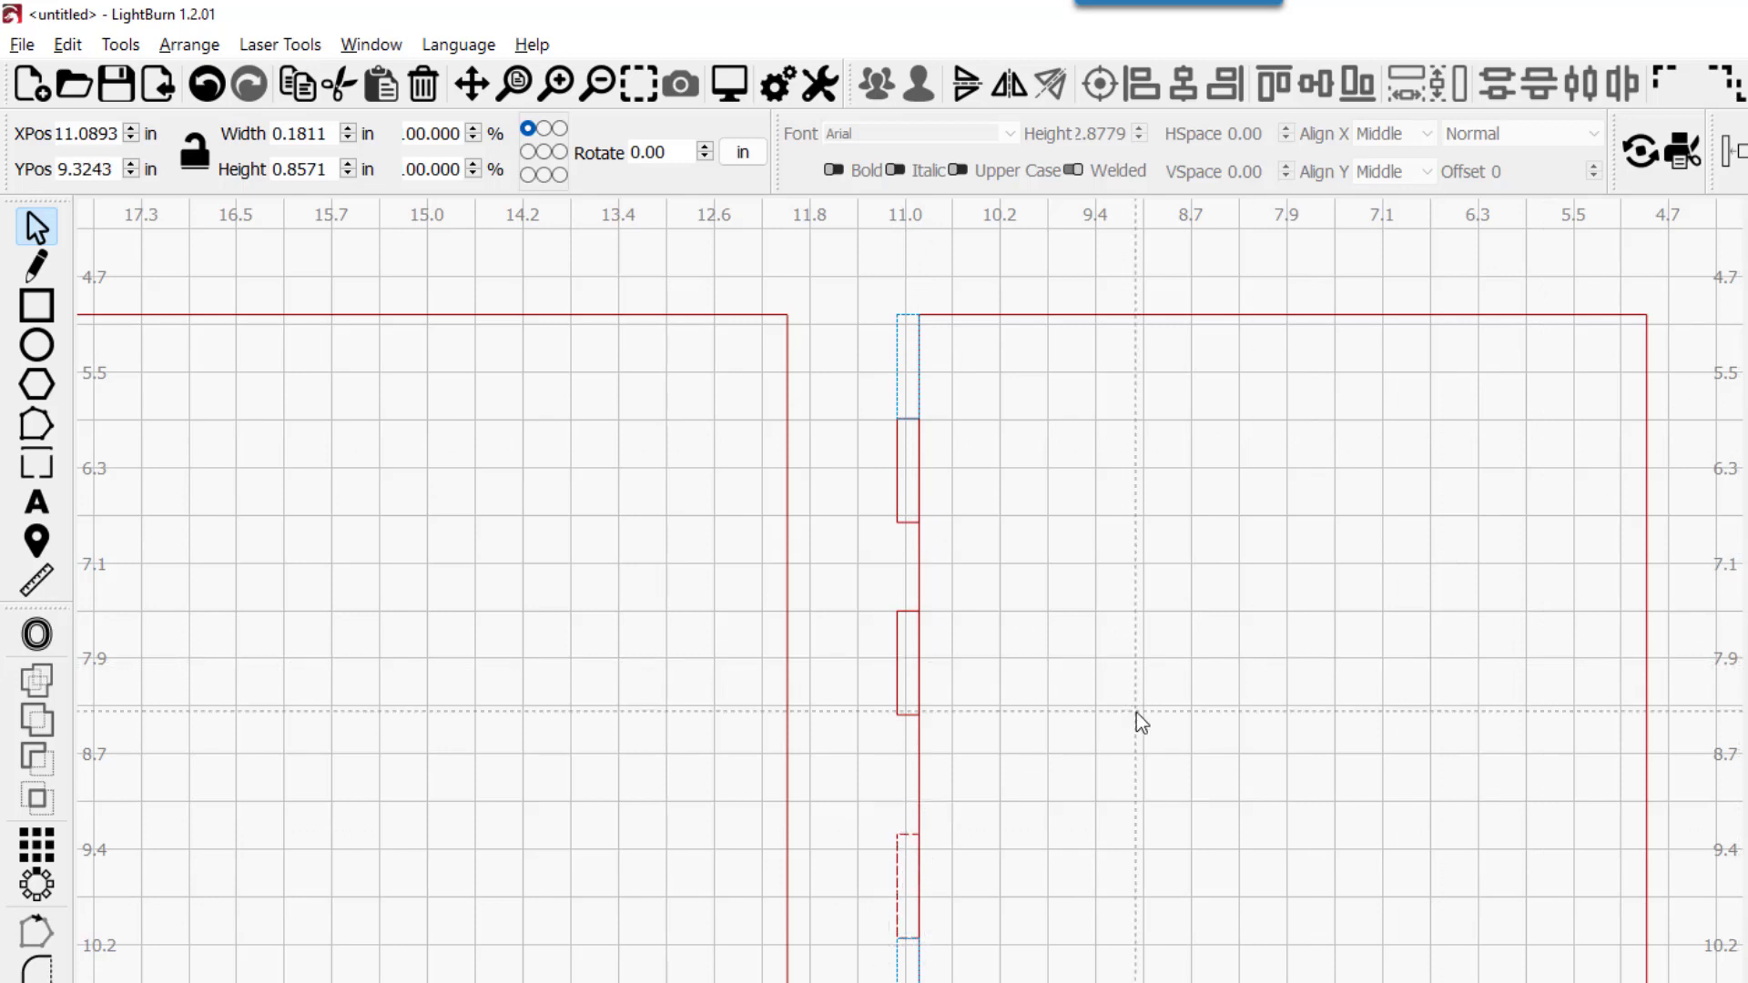
pyautogui.moveTo(858, 393); pyautogui.dragTo(968, 964)
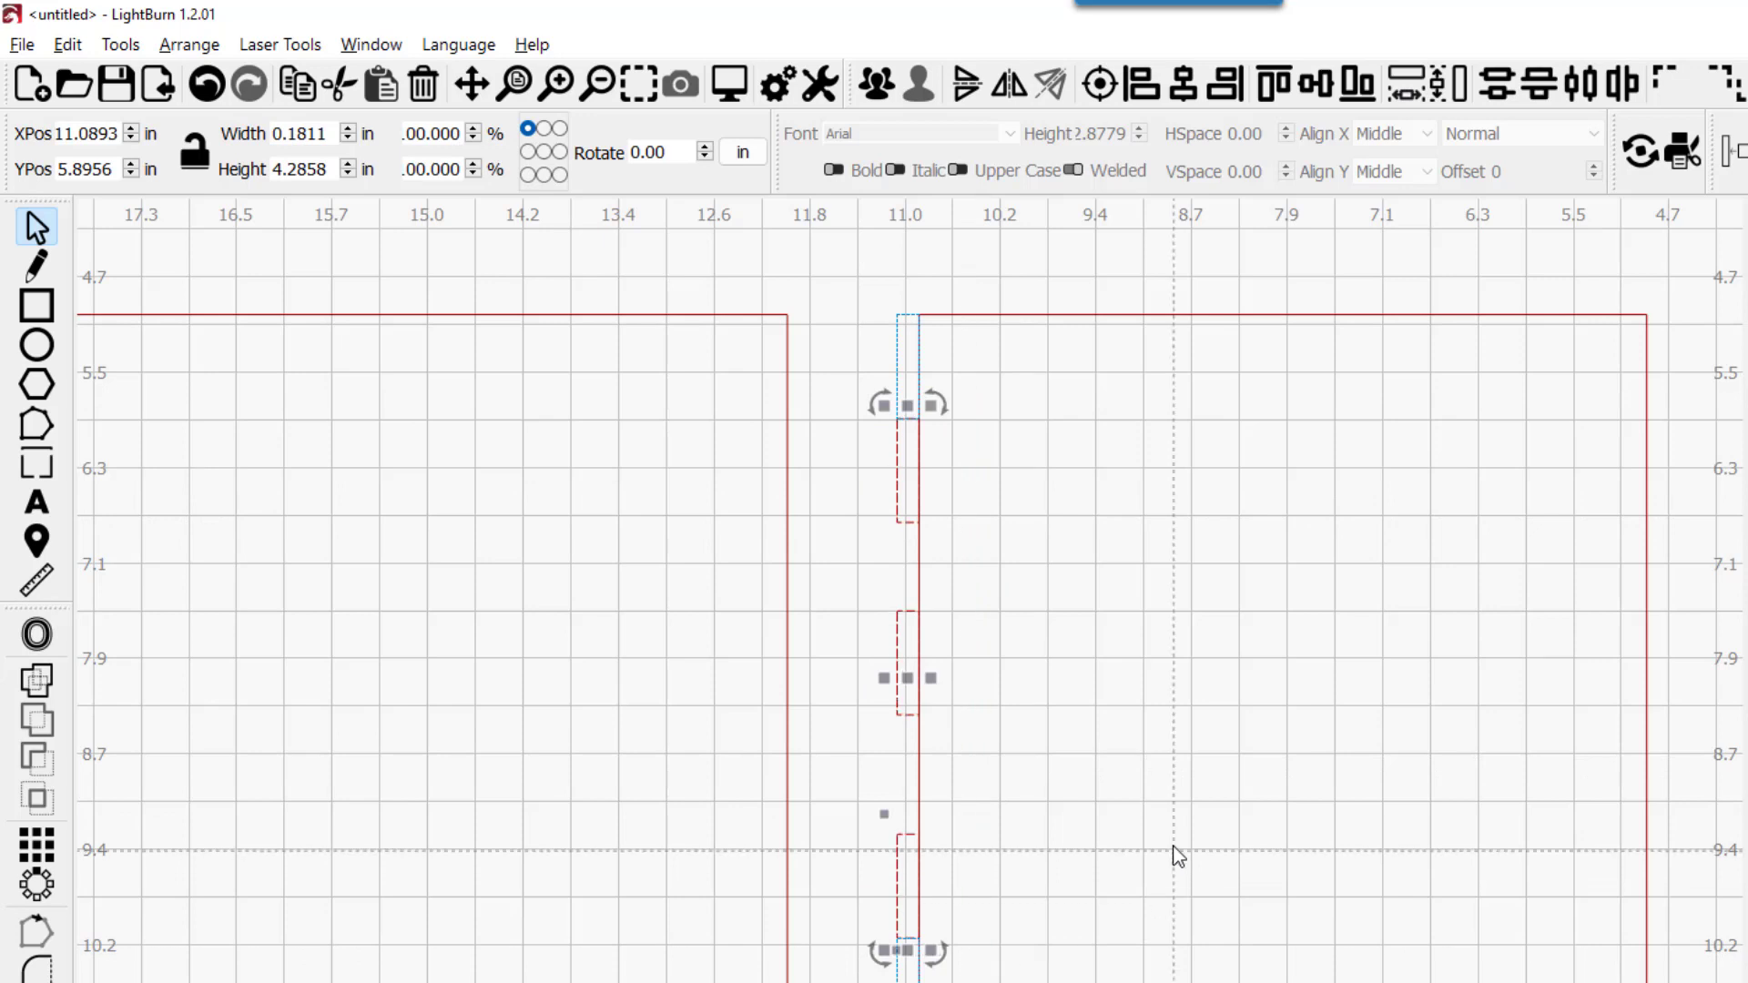
pyautogui.click(1539, 84)
pyautogui.click(1155, 707)
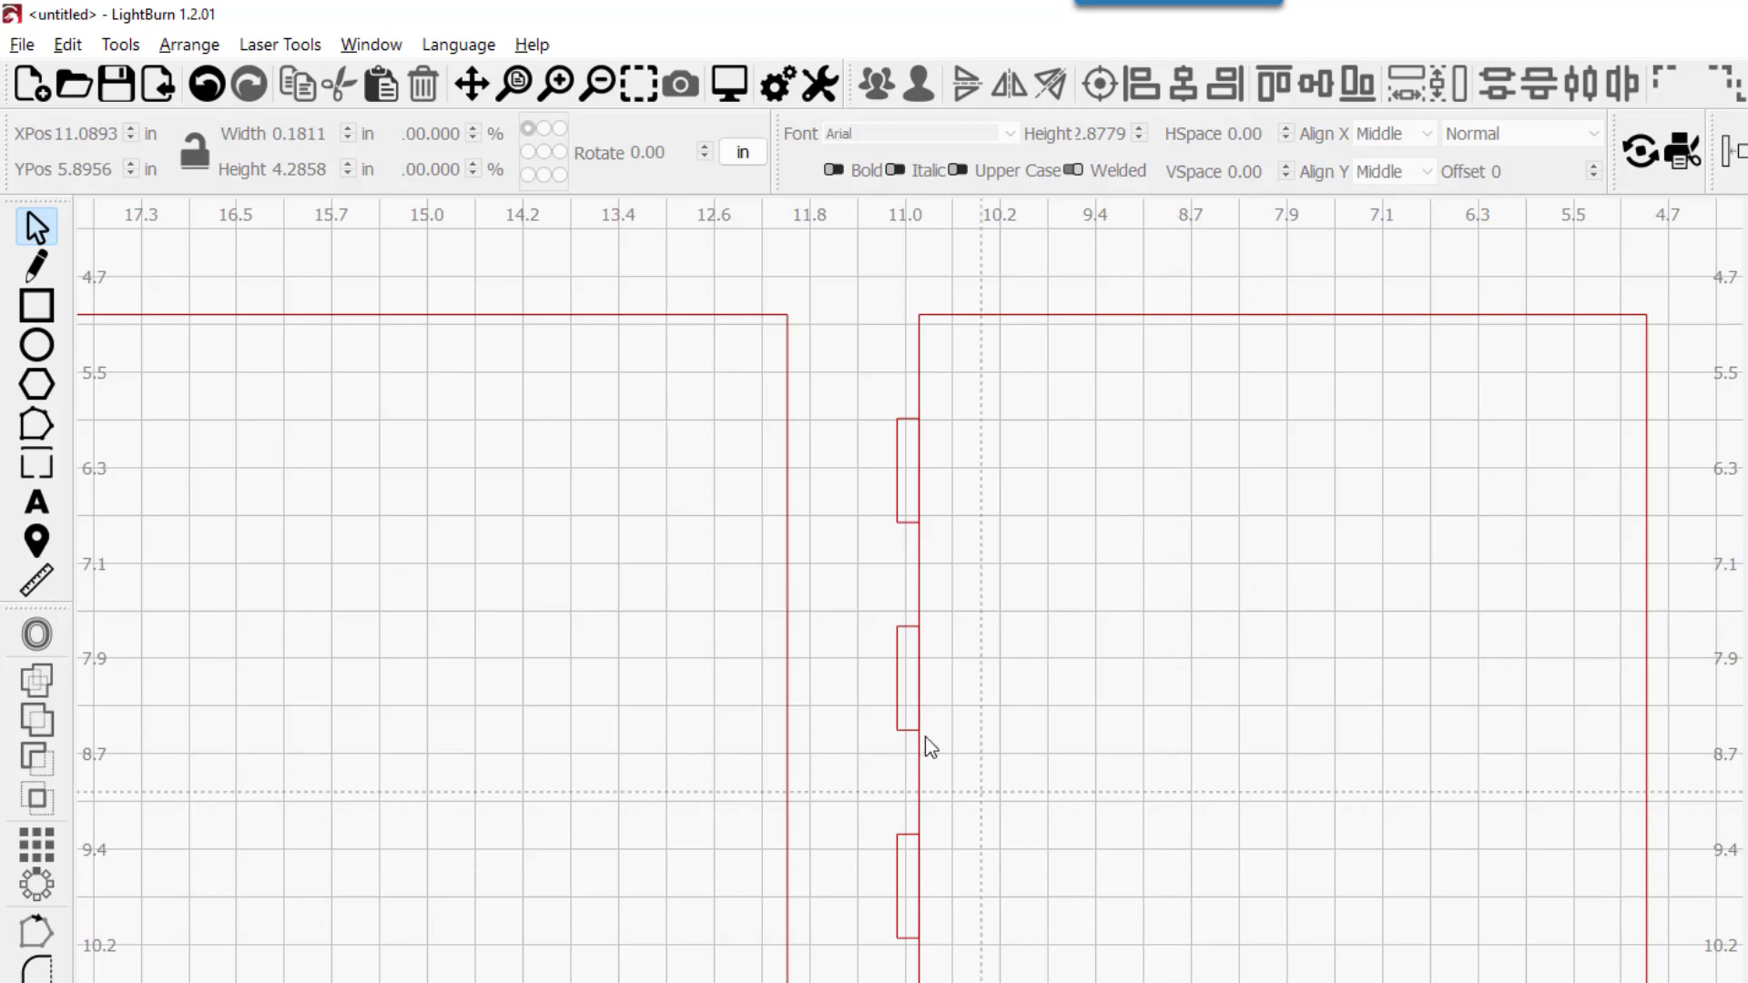
# Duplicate the three tabs with Ctrl+D and move the copy inside the left square's right edge
pyautogui.moveTo(868, 383); pyautogui.dragTo(972, 979)
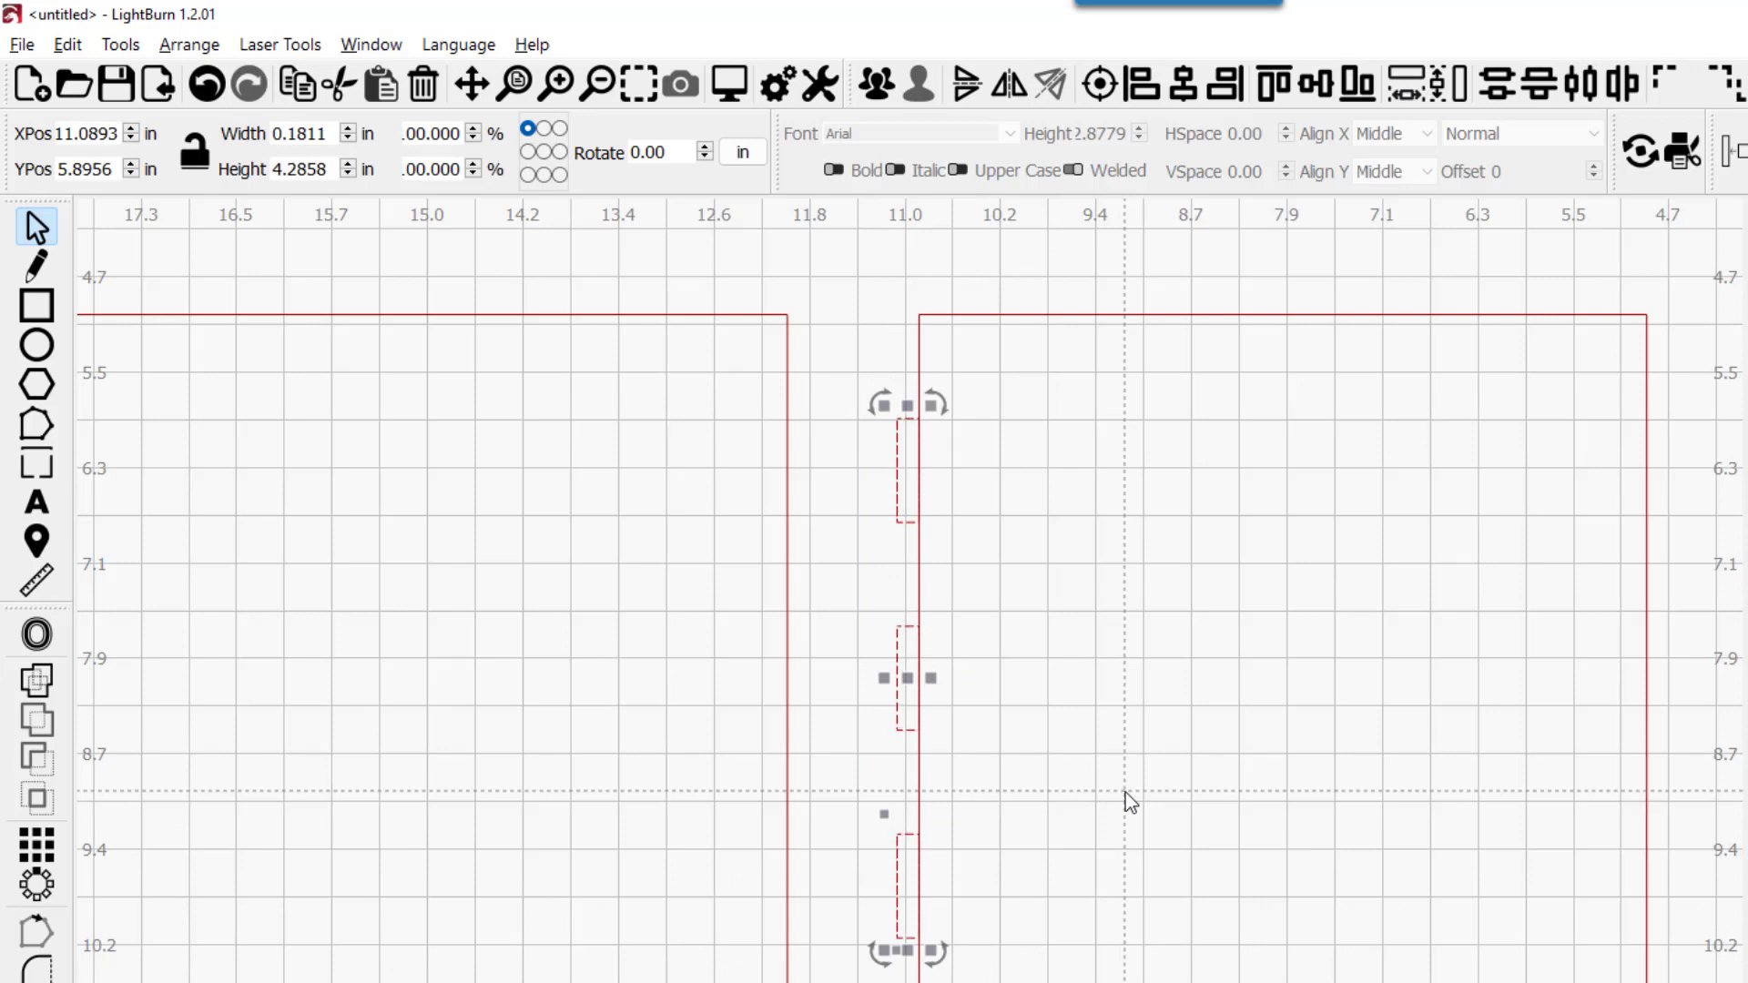
pyautogui.hotkey('ctrl', 'd')
pyautogui.press('Left')
pyautogui.press('Left')
pyautogui.press('Left')
pyautogui.press('Left')
pyautogui.press('Left')
pyautogui.press('Left')
pyautogui.press('Left')
pyautogui.press('Left')
pyautogui.press('Left')
pyautogui.press('Left')
pyautogui.press('Left')
pyautogui.press('Left')
pyautogui.press('Left')
pyautogui.press('Left')
pyautogui.press('Left')
pyautogui.press('Left')
pyautogui.press('Left')
pyautogui.press('Left')
pyautogui.press('Left')
pyautogui.press('Left')
pyautogui.press('Left')
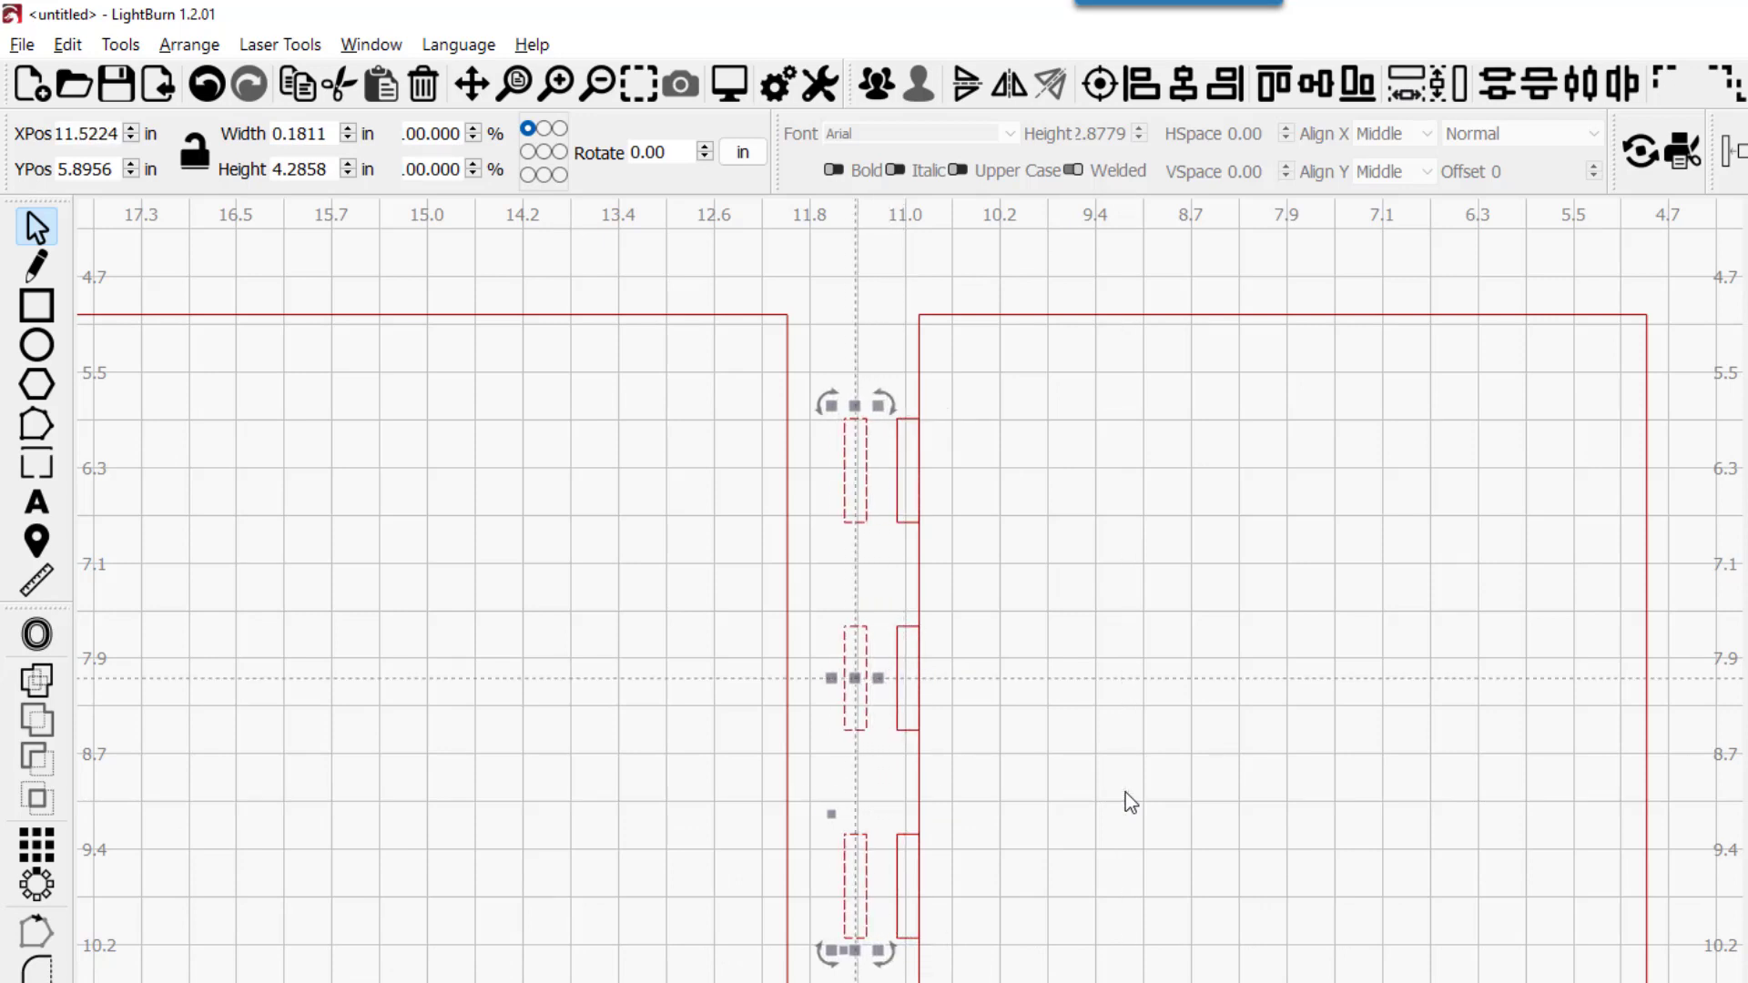
pyautogui.press('Left')
pyautogui.press('Left')
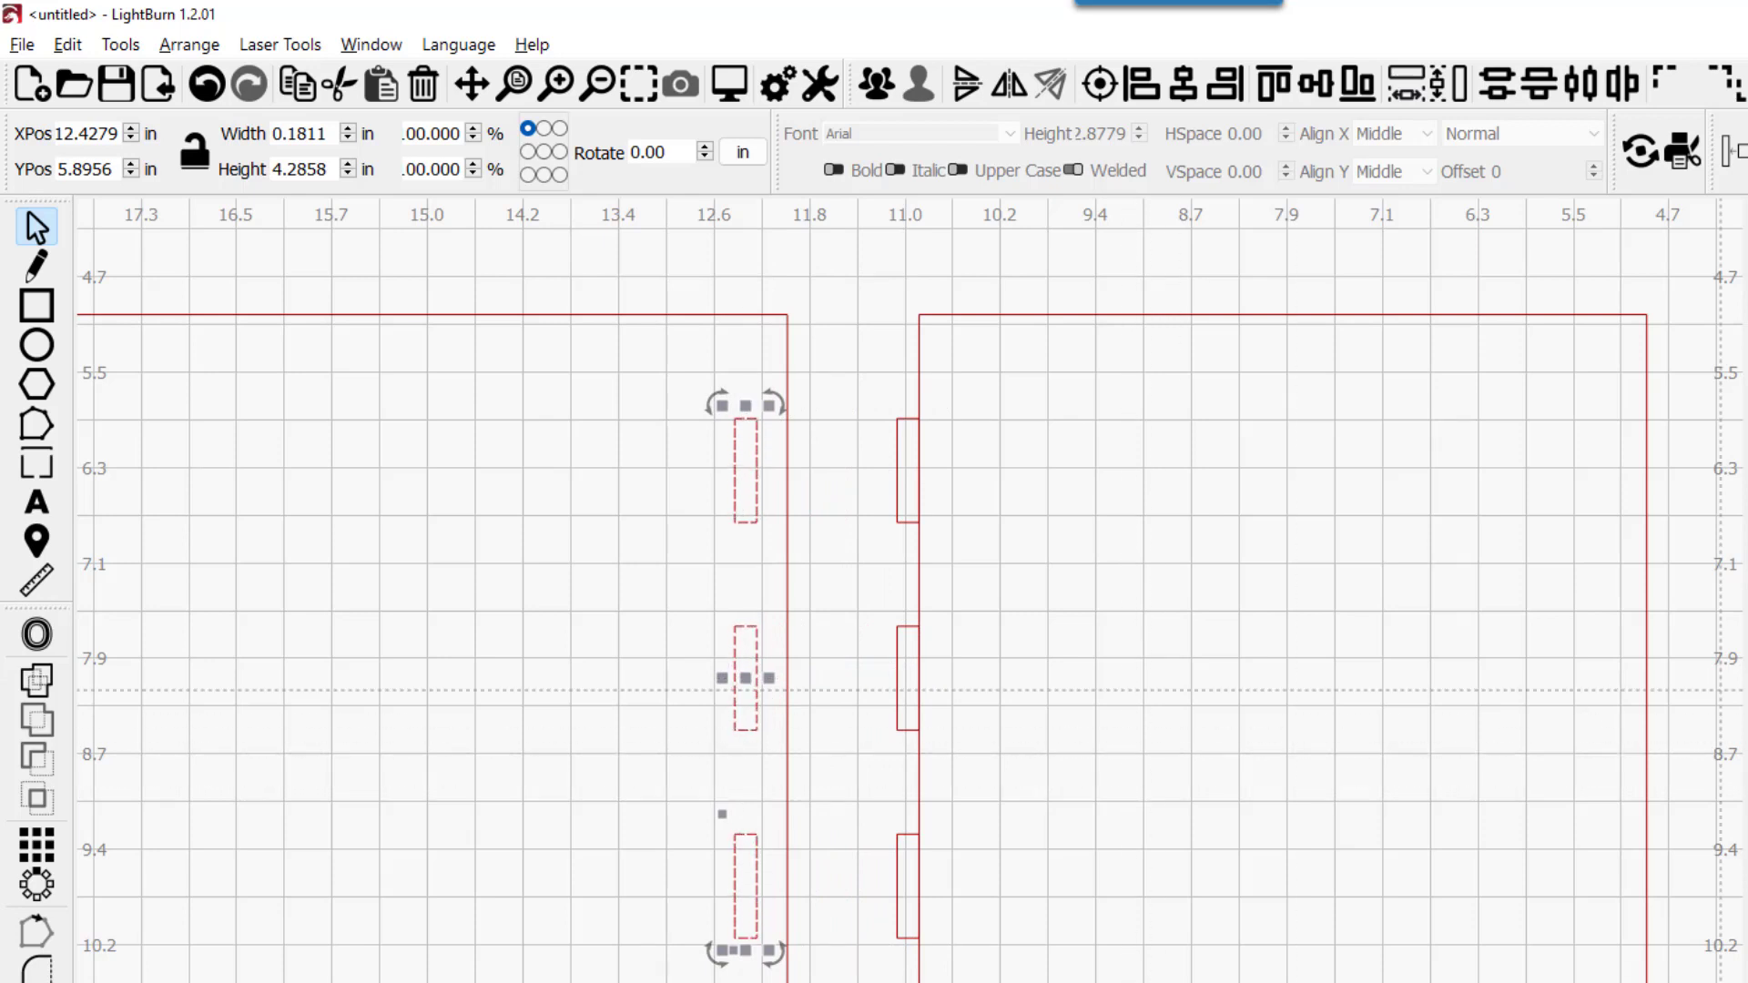
pyautogui.press('Escape')
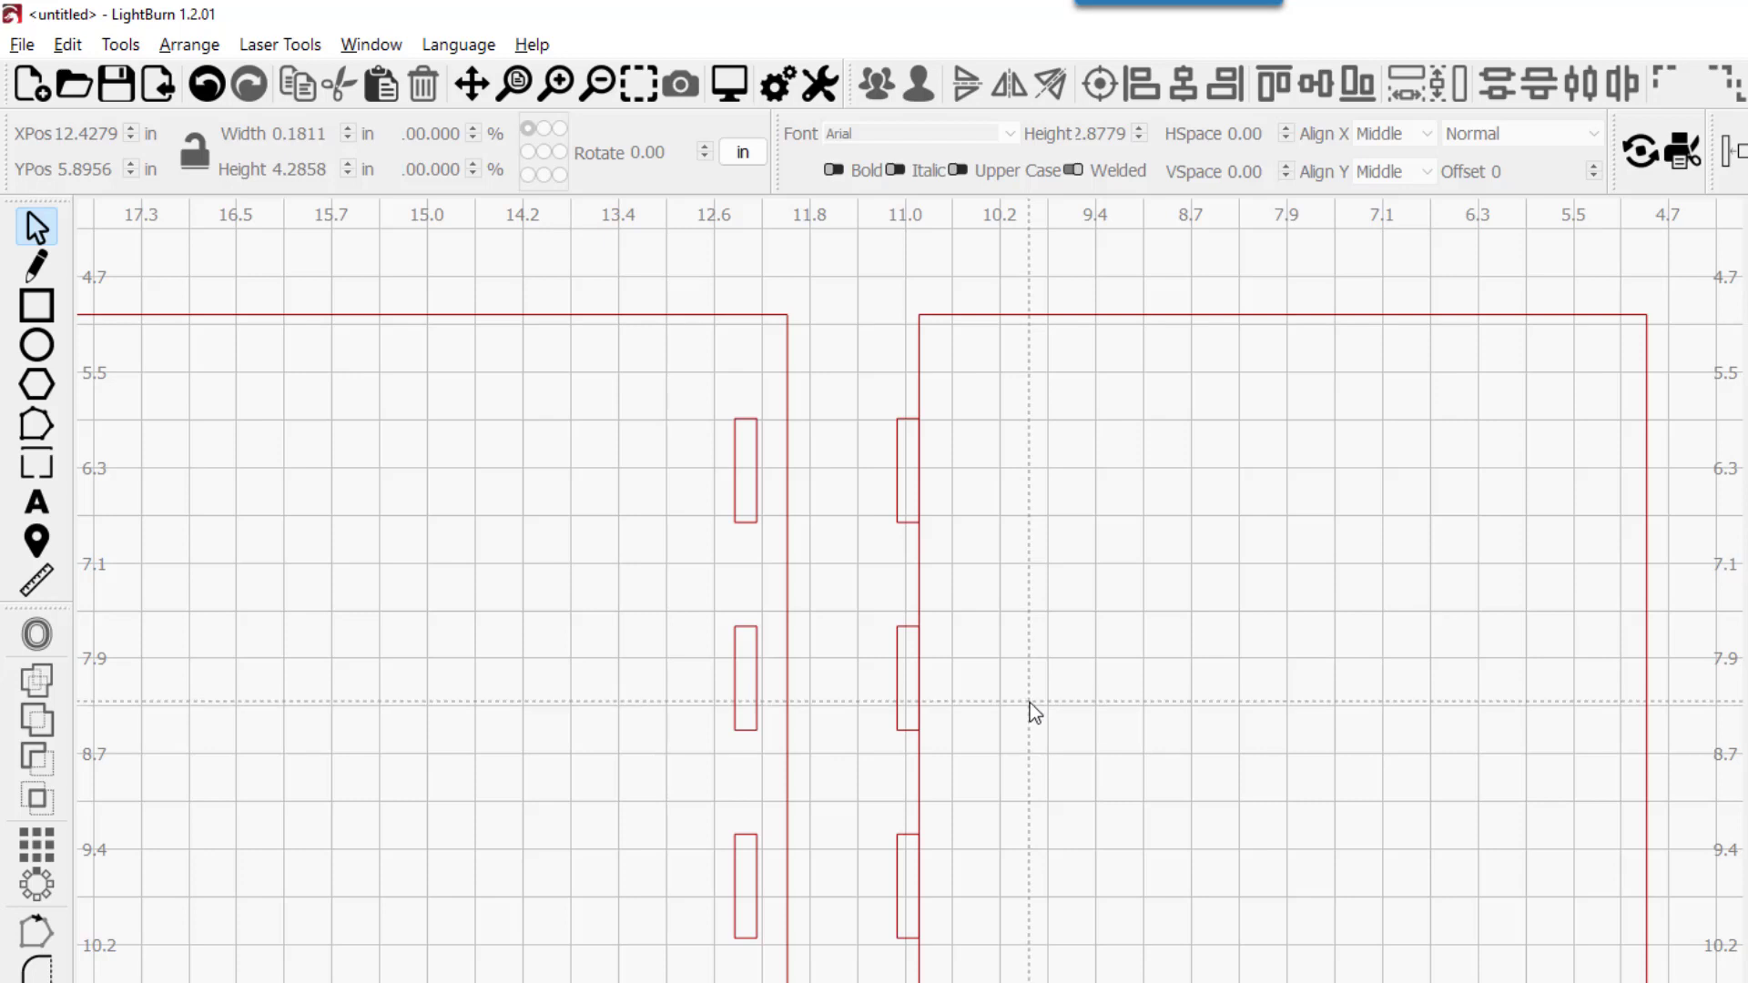
# Weld the three right-hand tabs and the right square into one outline
pyautogui.moveTo(880, 401); pyautogui.dragTo(943, 918)
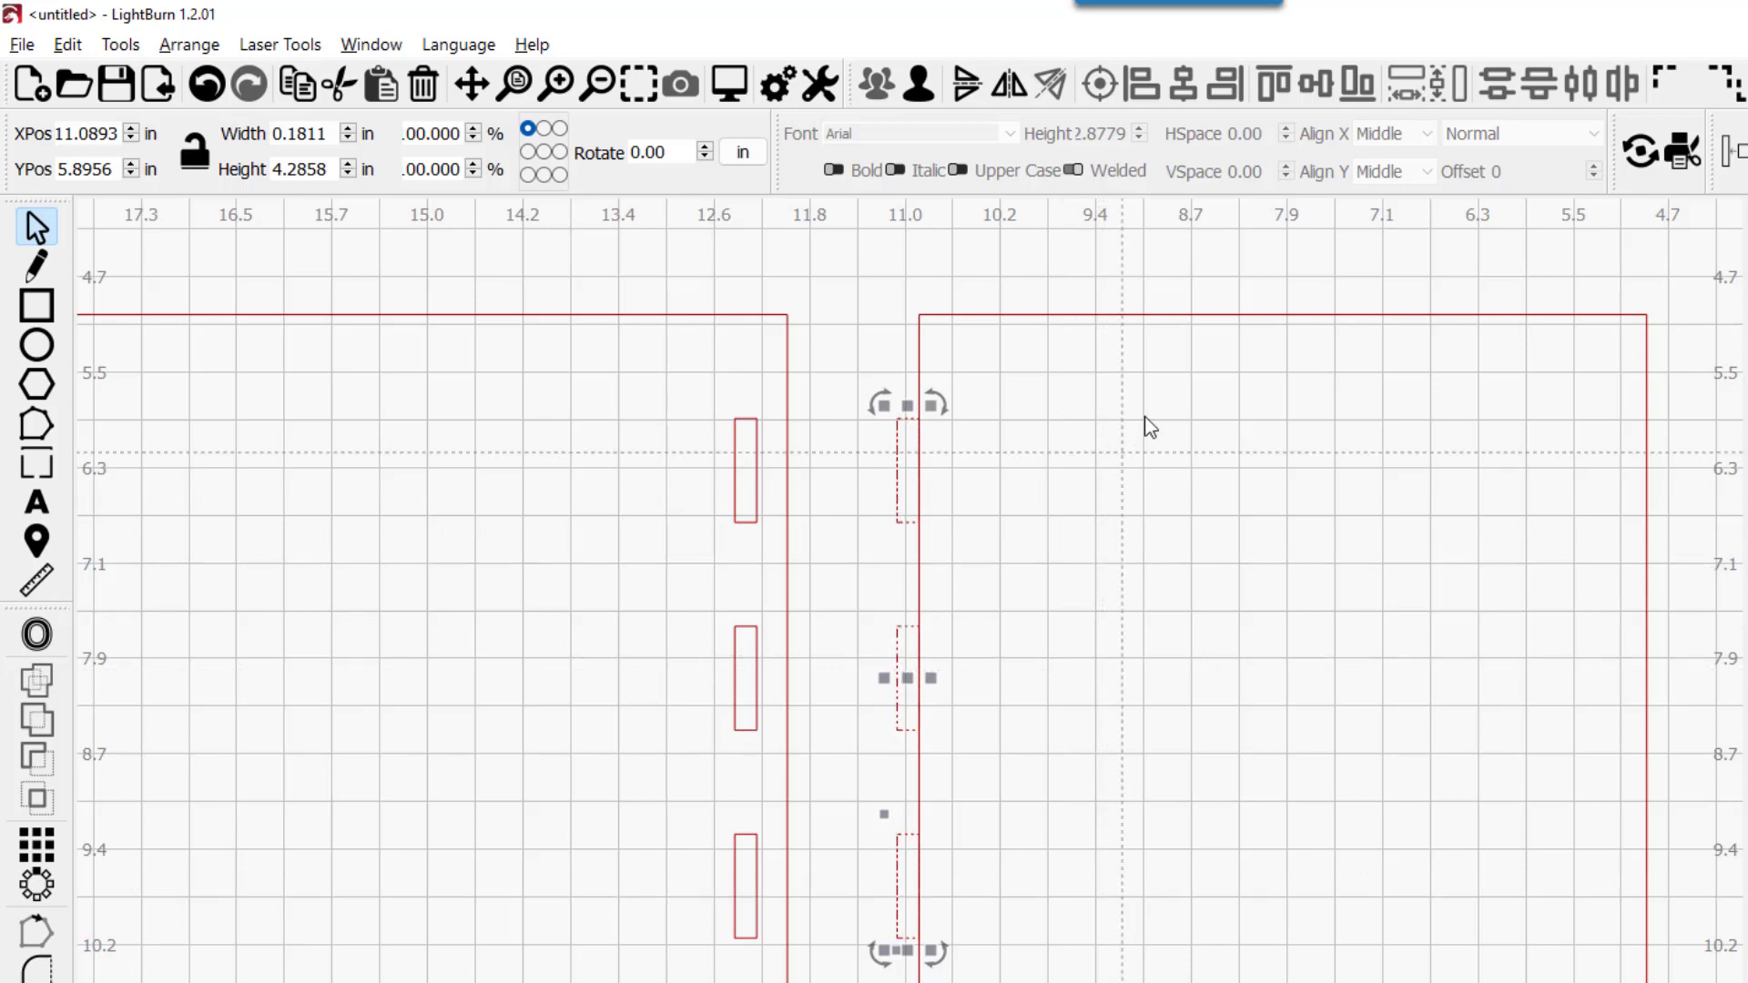
pyautogui.keyDown('shift'); pyautogui.click(1147, 315); pyautogui.keyUp('shift')
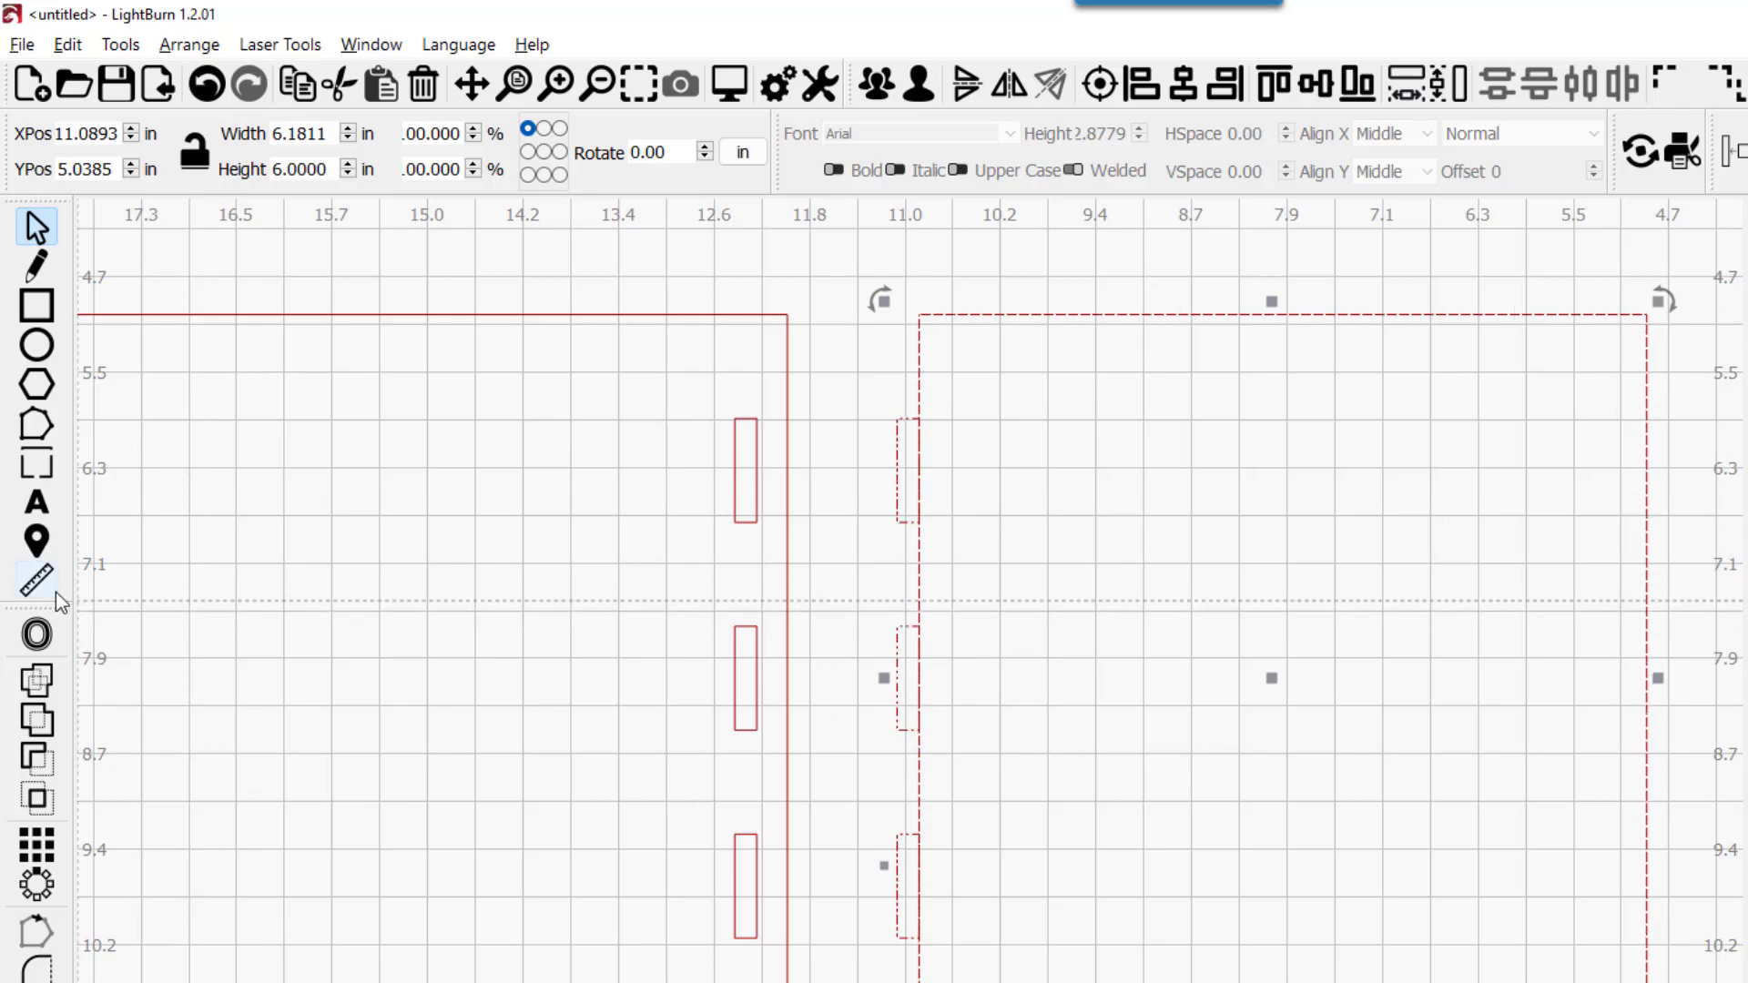
pyautogui.click(37, 679)
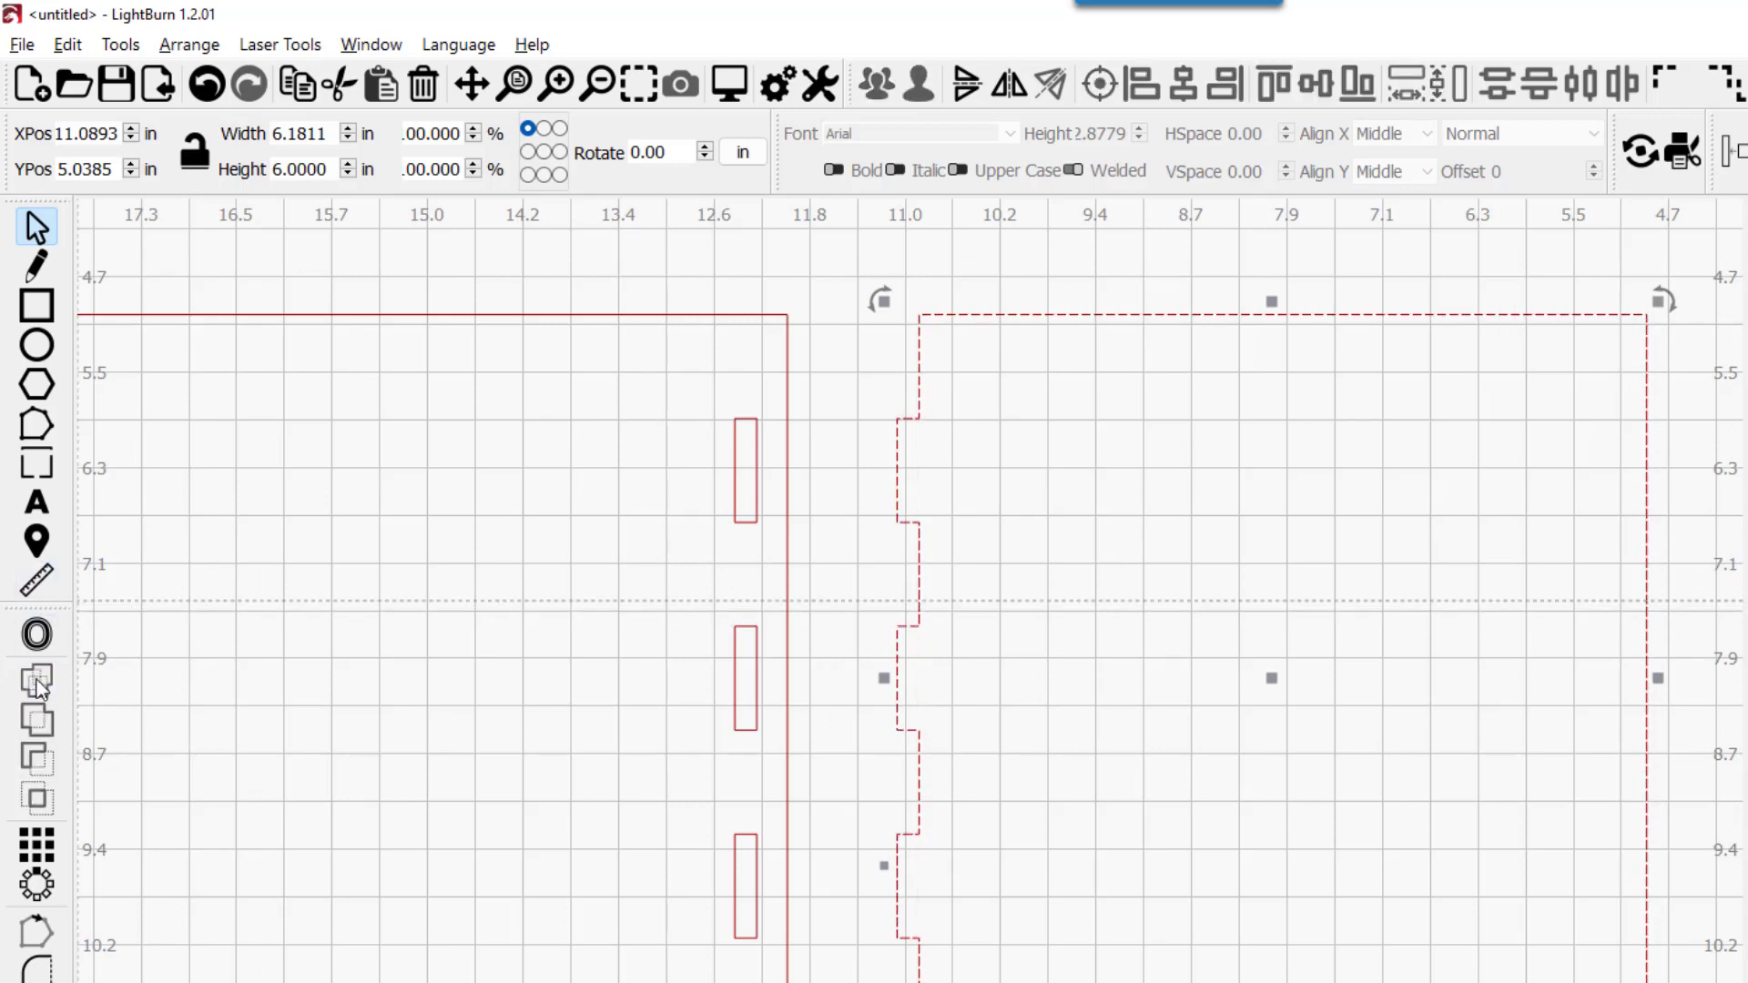
pyautogui.click(1099, 816)
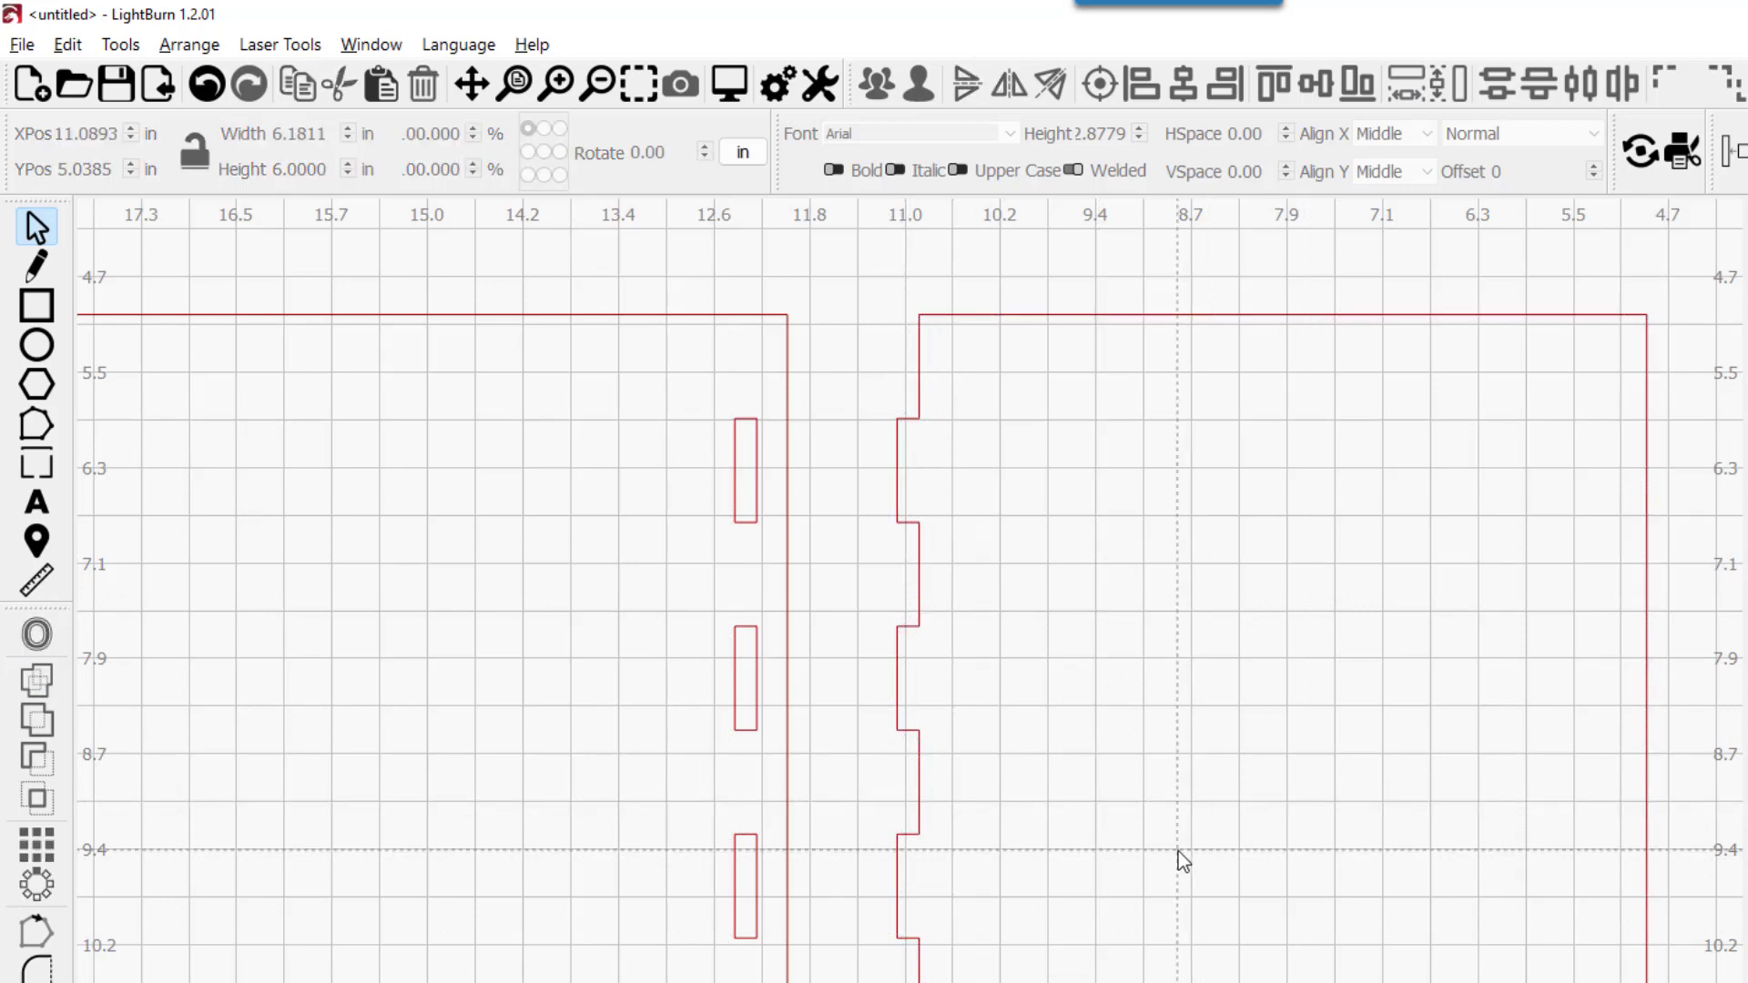
# Align the three copied tabs to the left square's right edge
pyautogui.moveTo(690, 385); pyautogui.dragTo(781, 961)
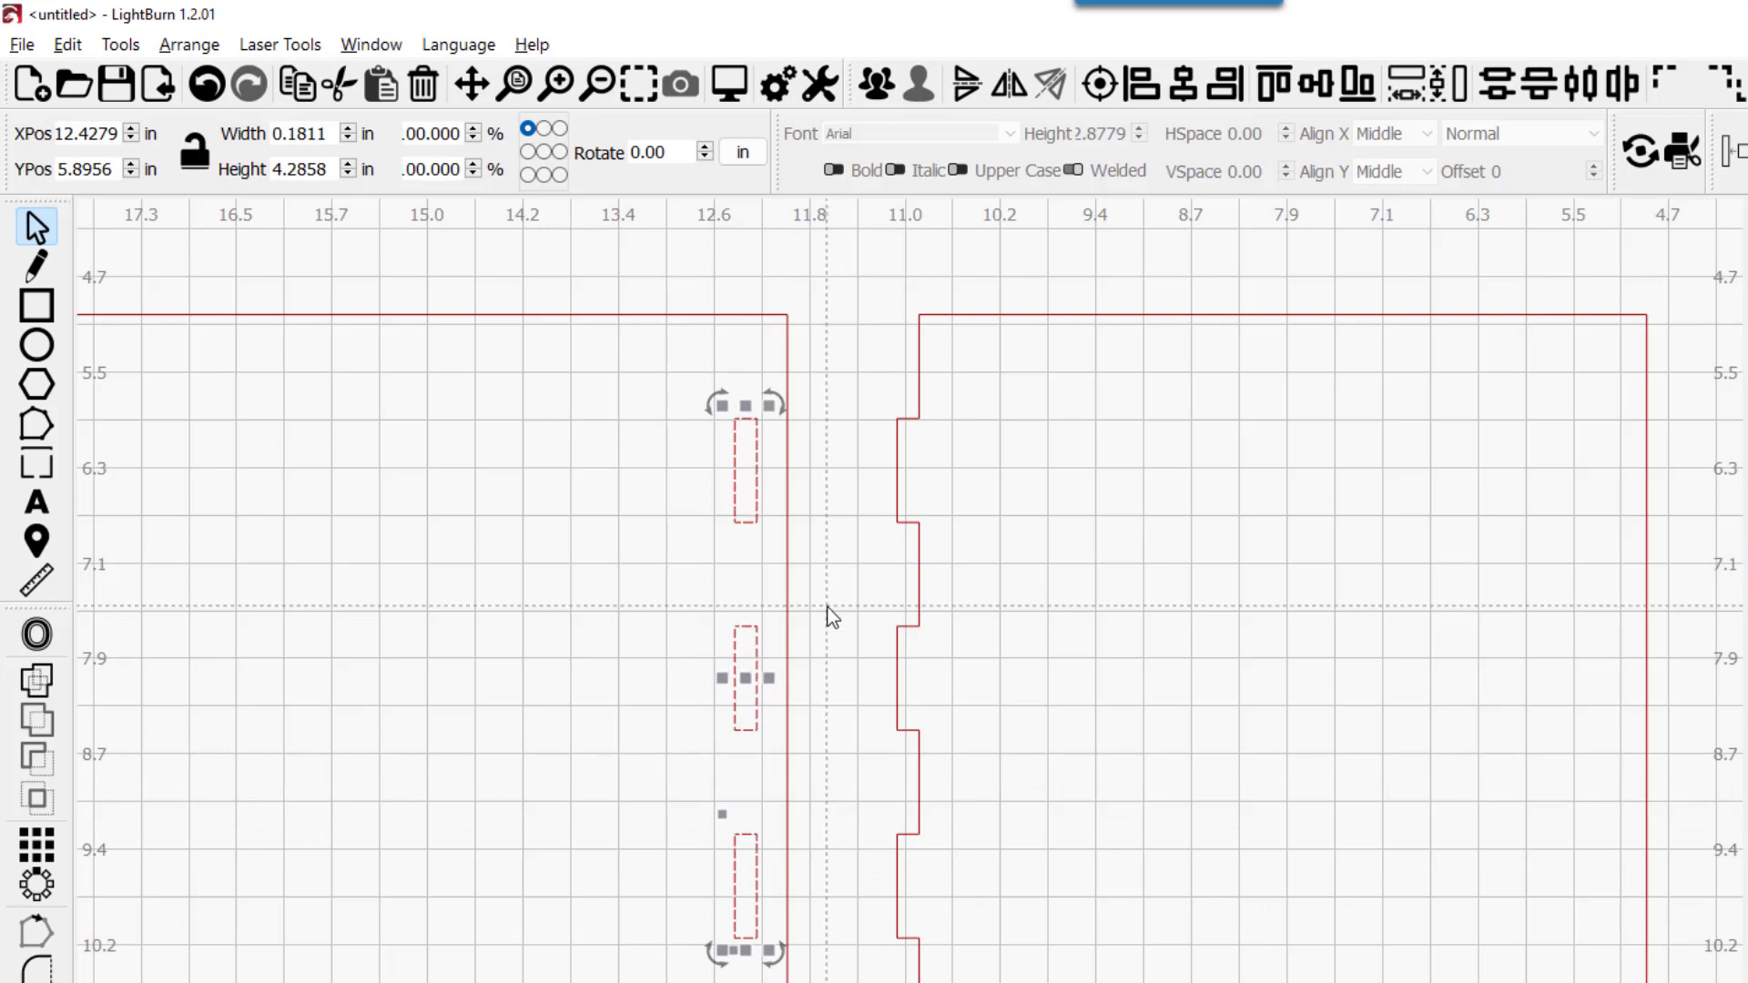
pyautogui.keyDown('shift'); pyautogui.click(789, 618); pyautogui.keyUp('shift')
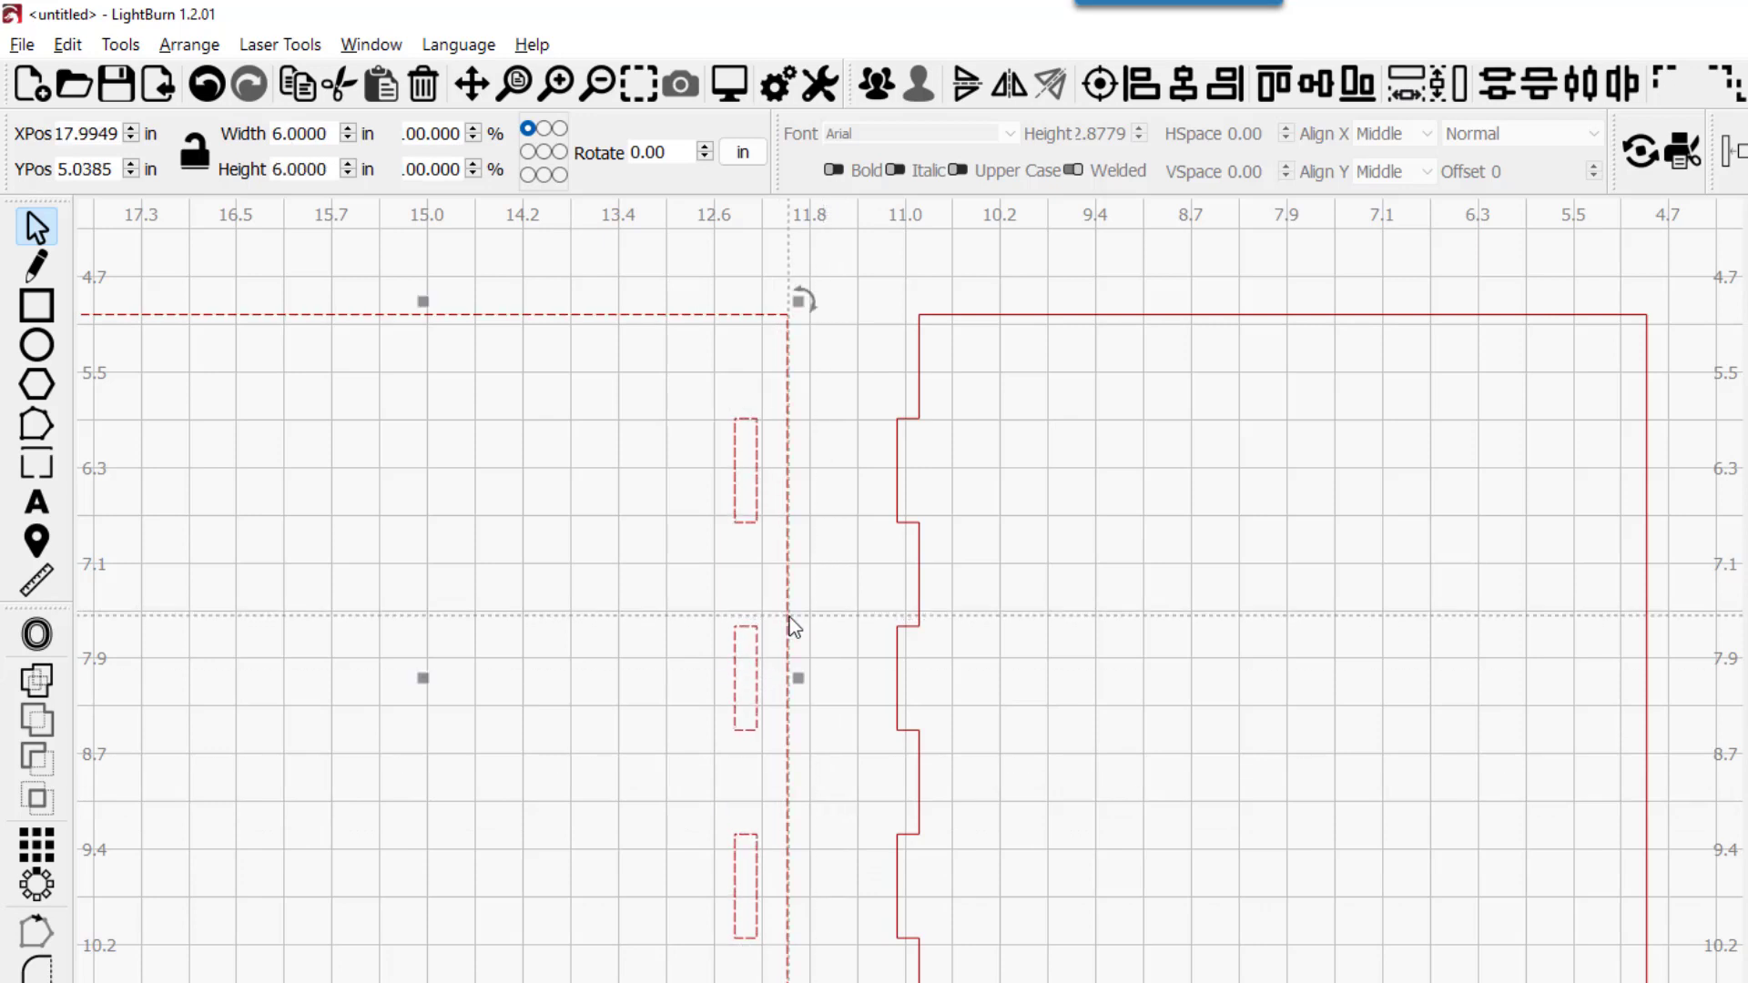
pyautogui.click(1223, 91)
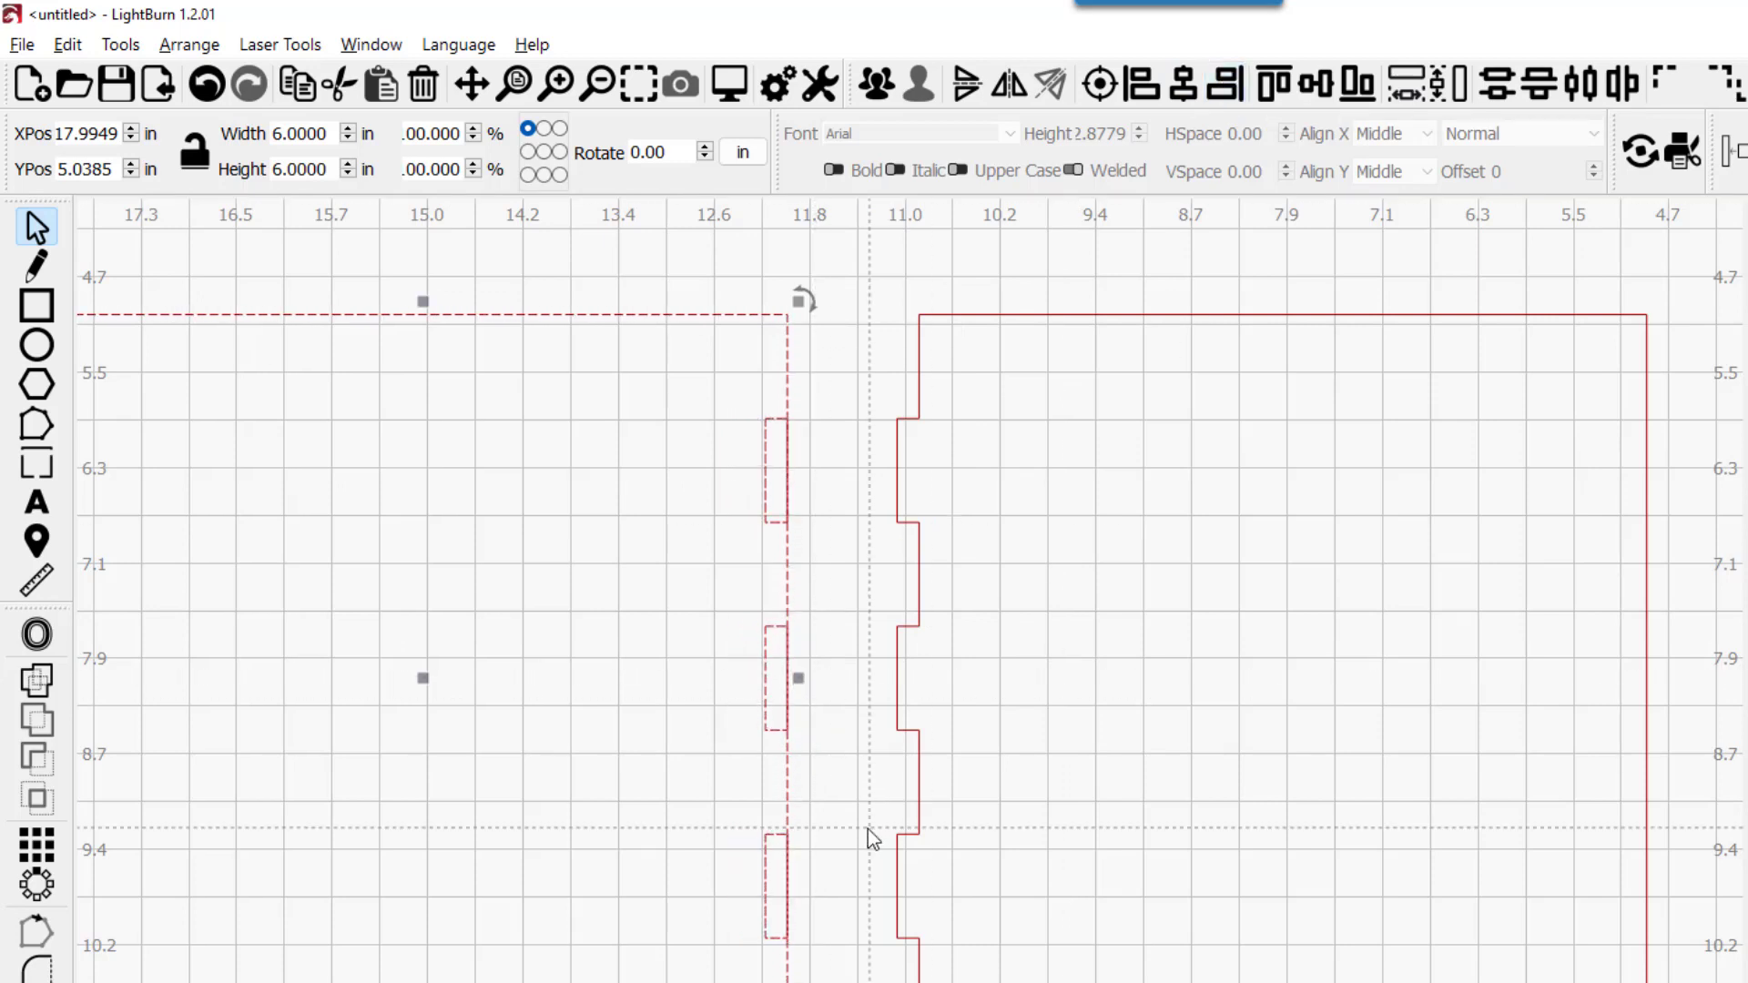
pyautogui.click(692, 780)
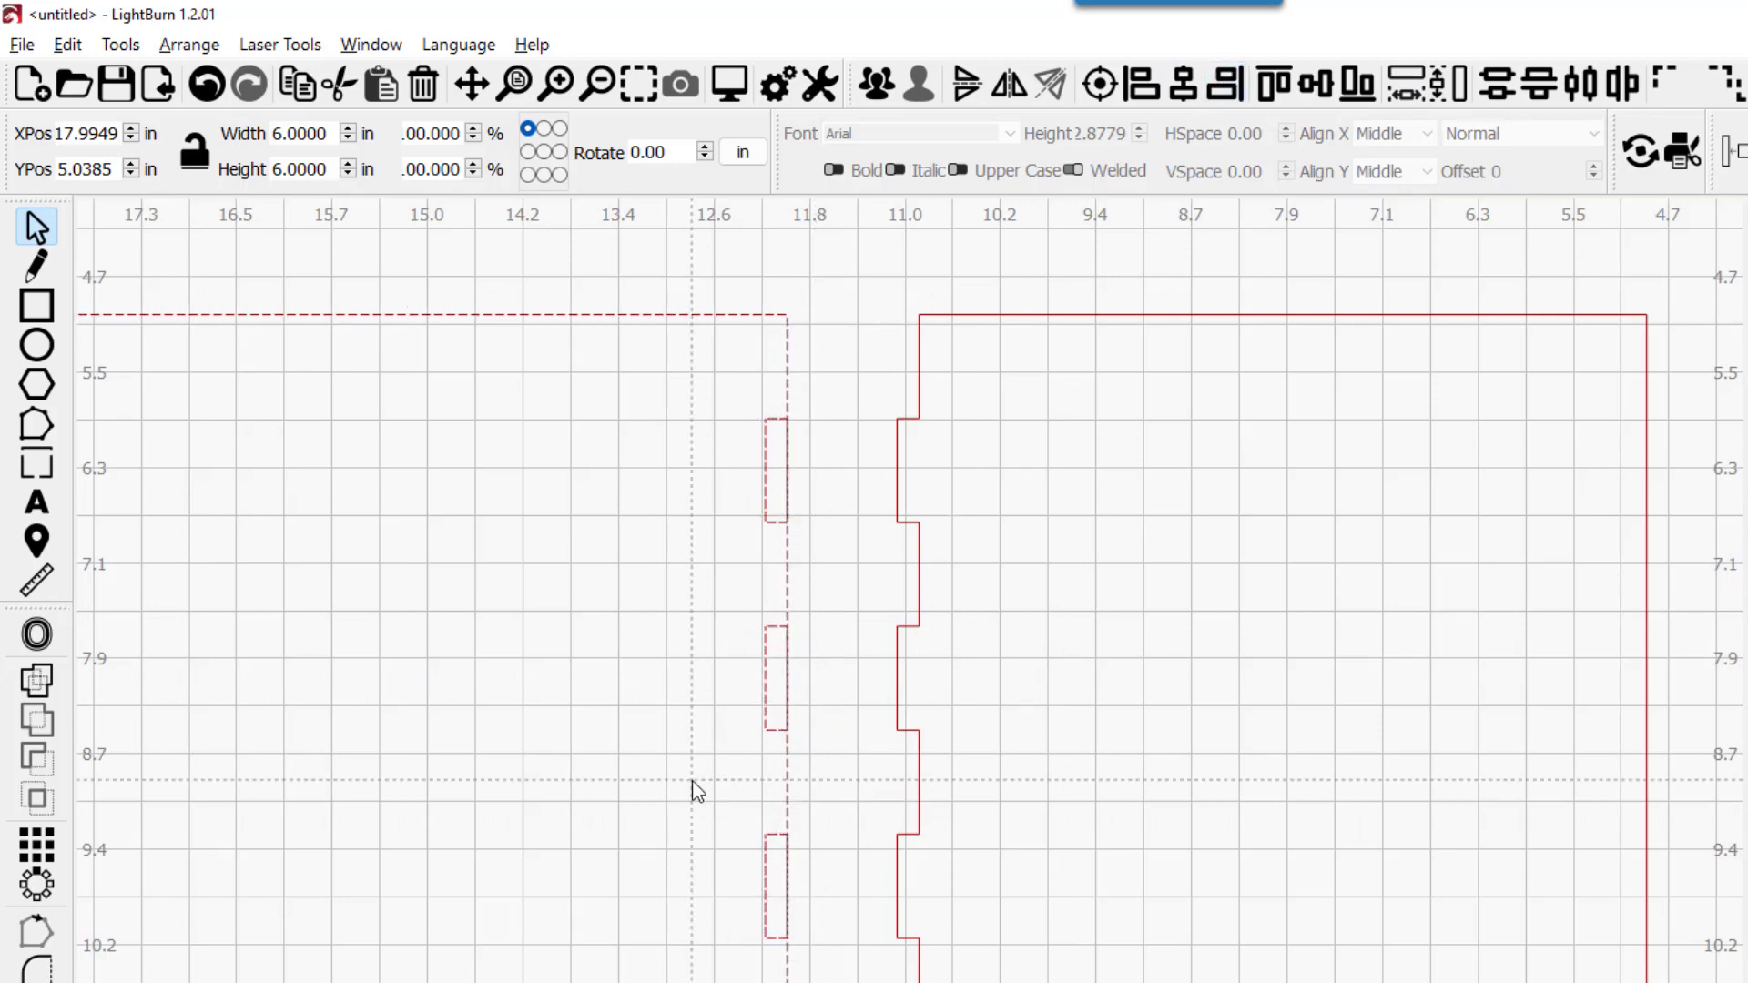
pyautogui.click(766, 524)
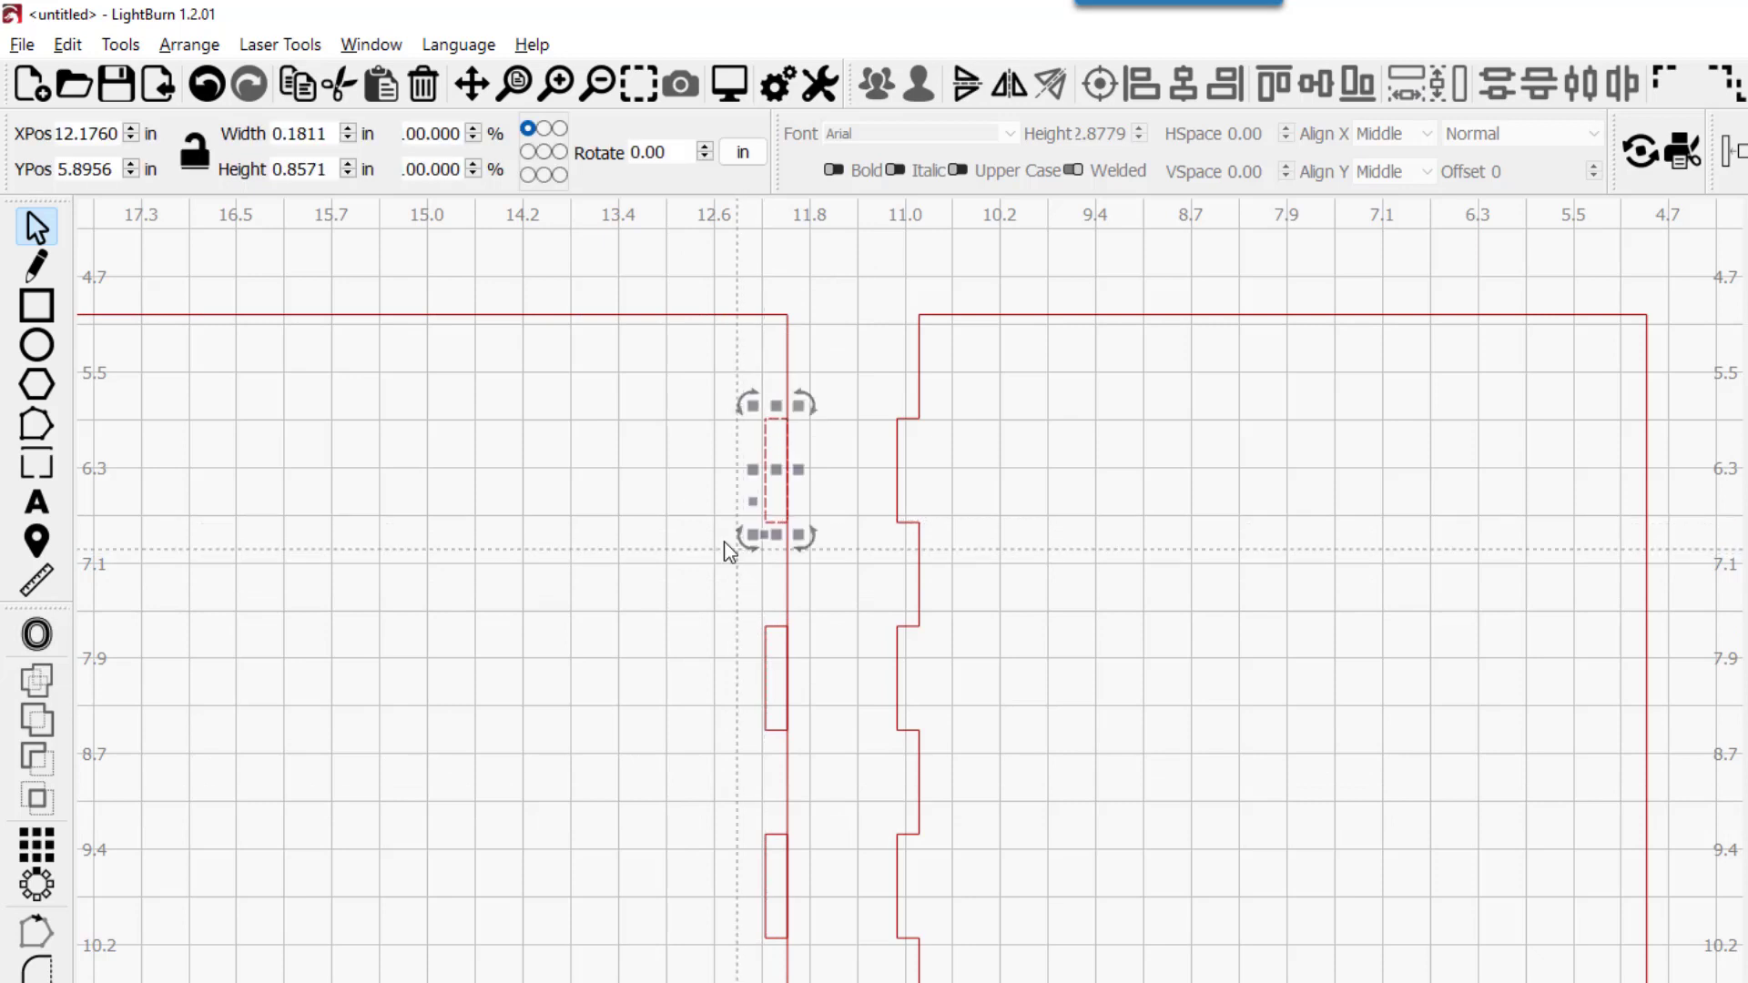
pyautogui.click(690, 369)
# Group the tabs and Boolean-subtract them from the left square, then zoom to the page
pyautogui.moveTo(683, 386); pyautogui.dragTo(834, 965)
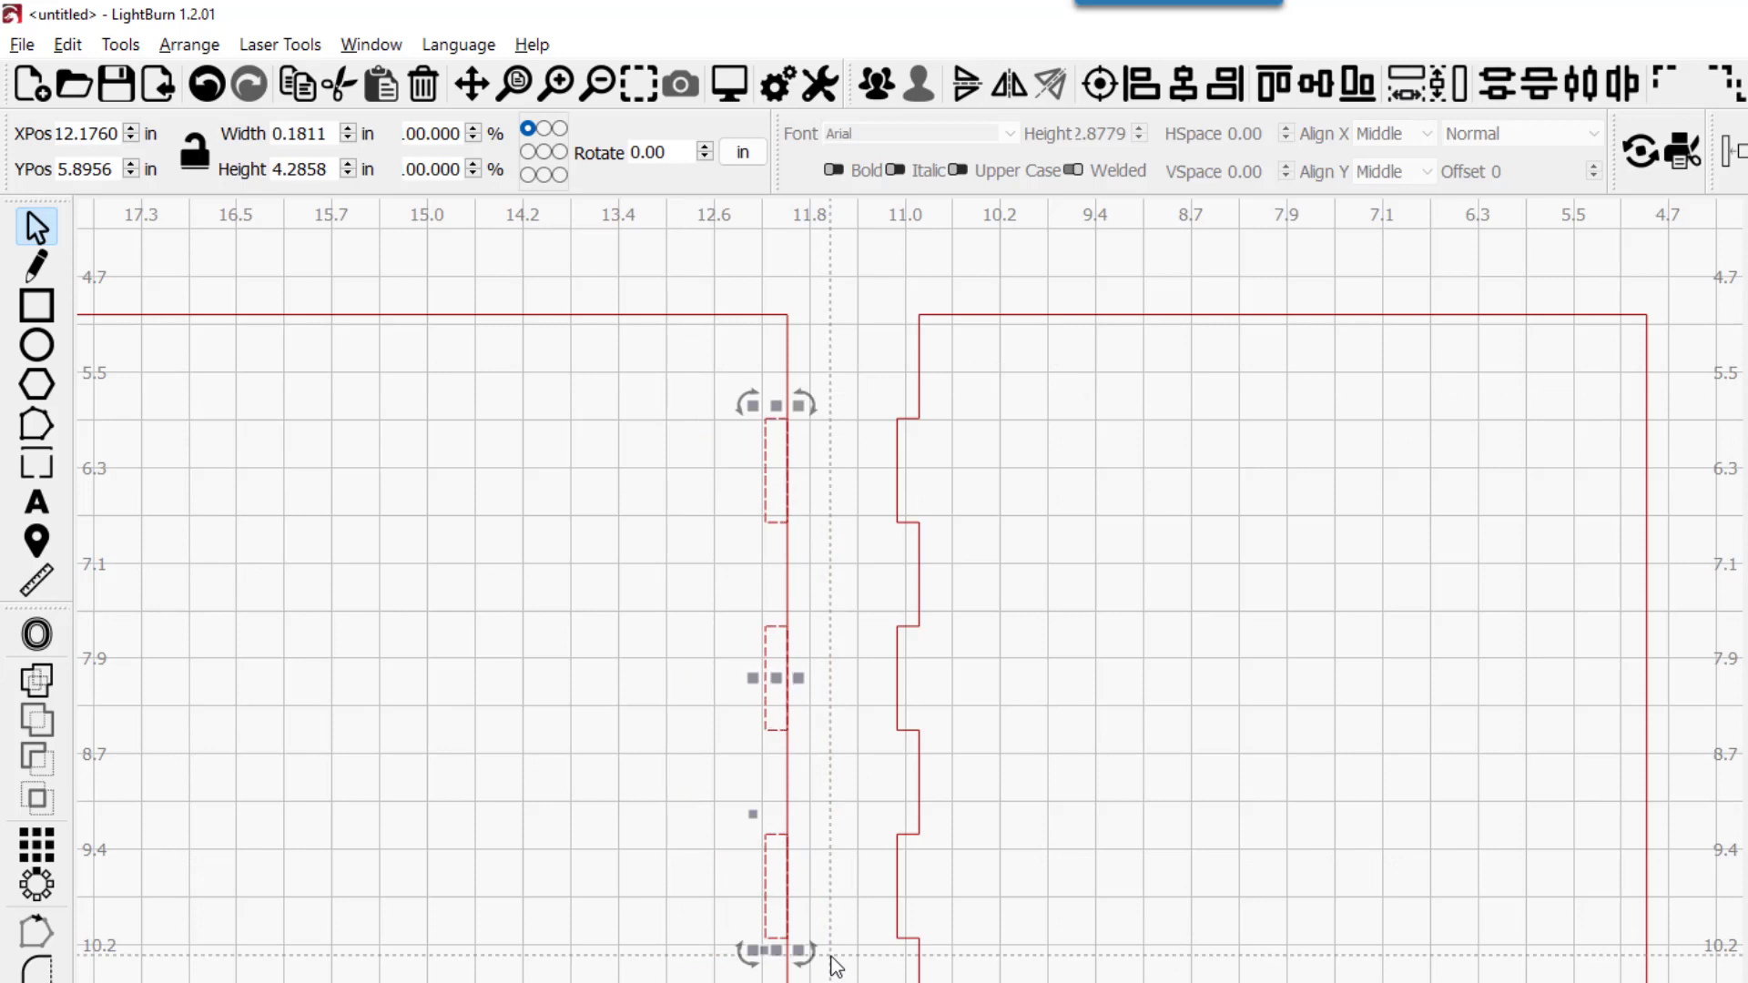
pyautogui.click(874, 84)
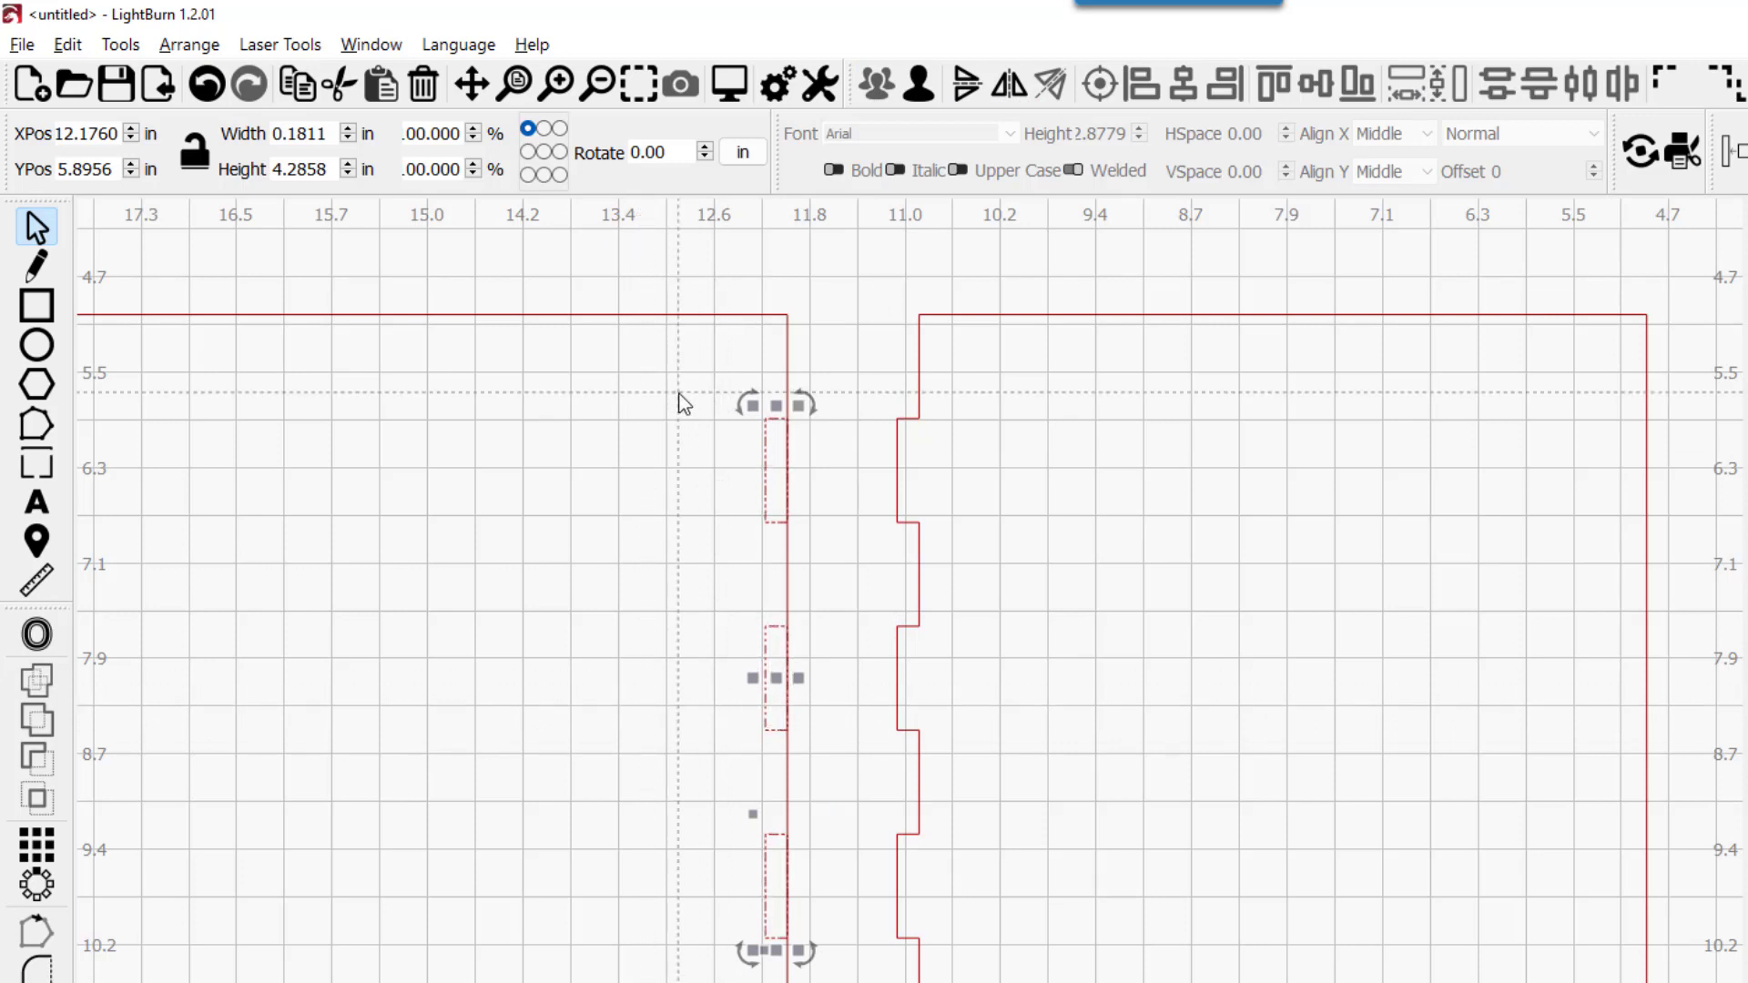
pyautogui.click(695, 314)
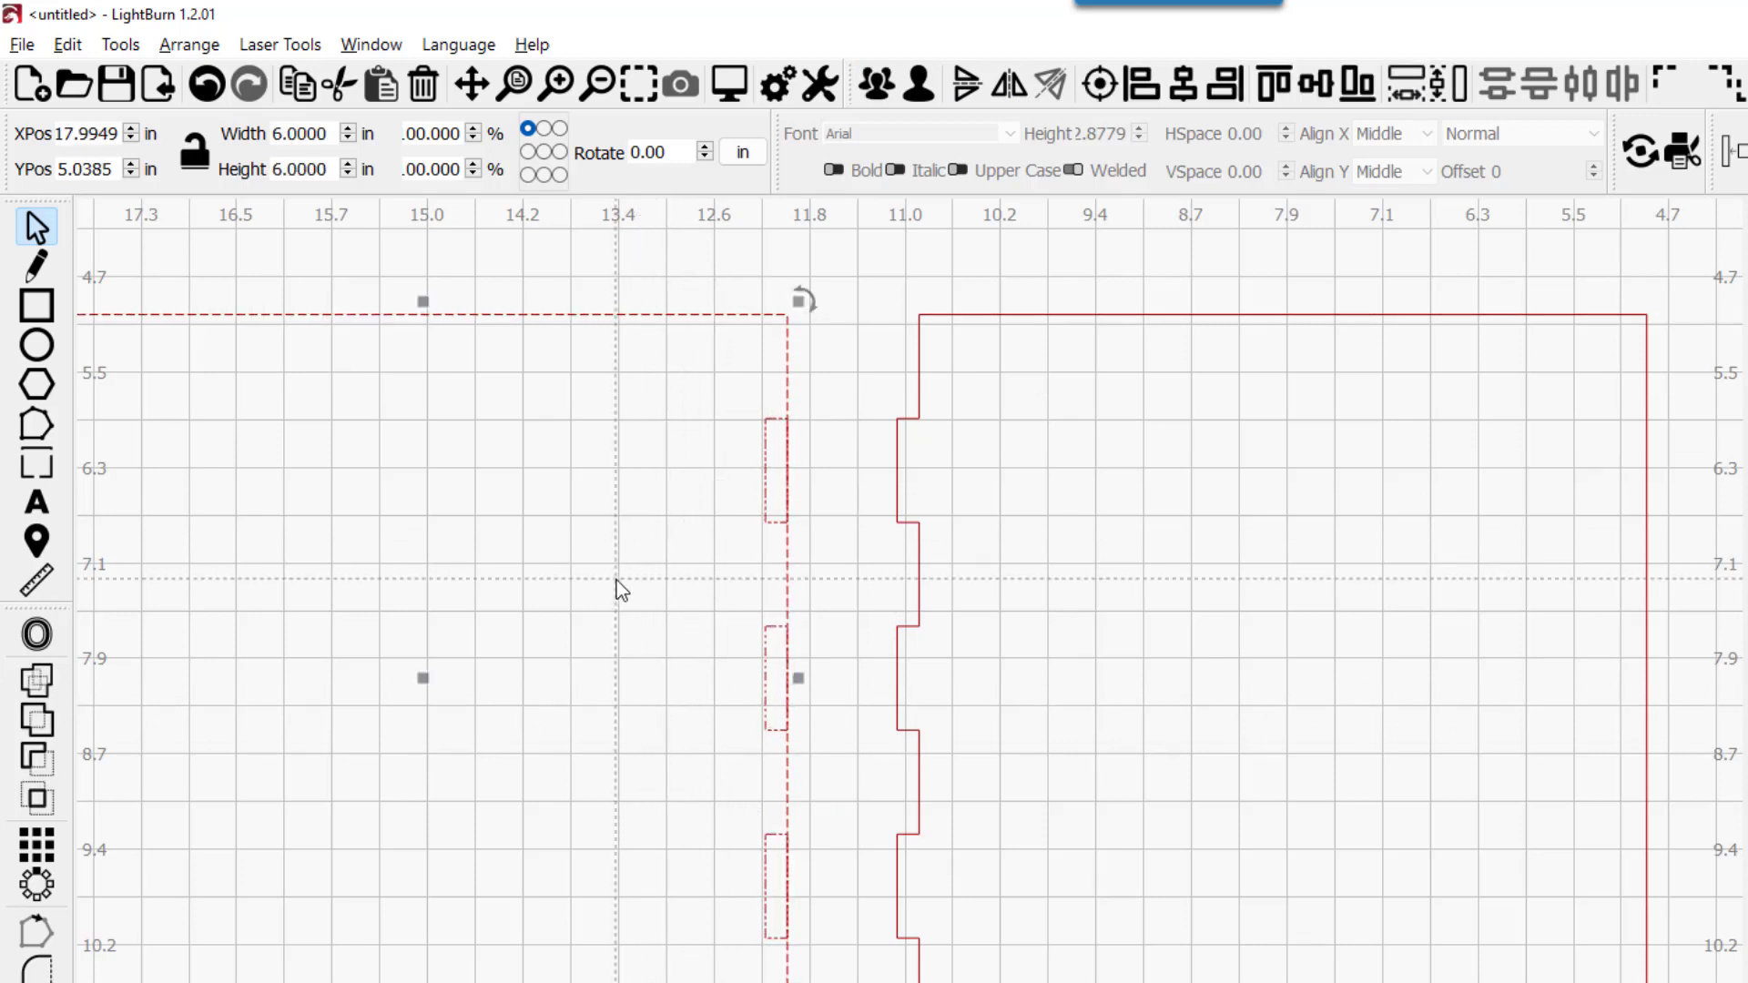
pyautogui.click(37, 685)
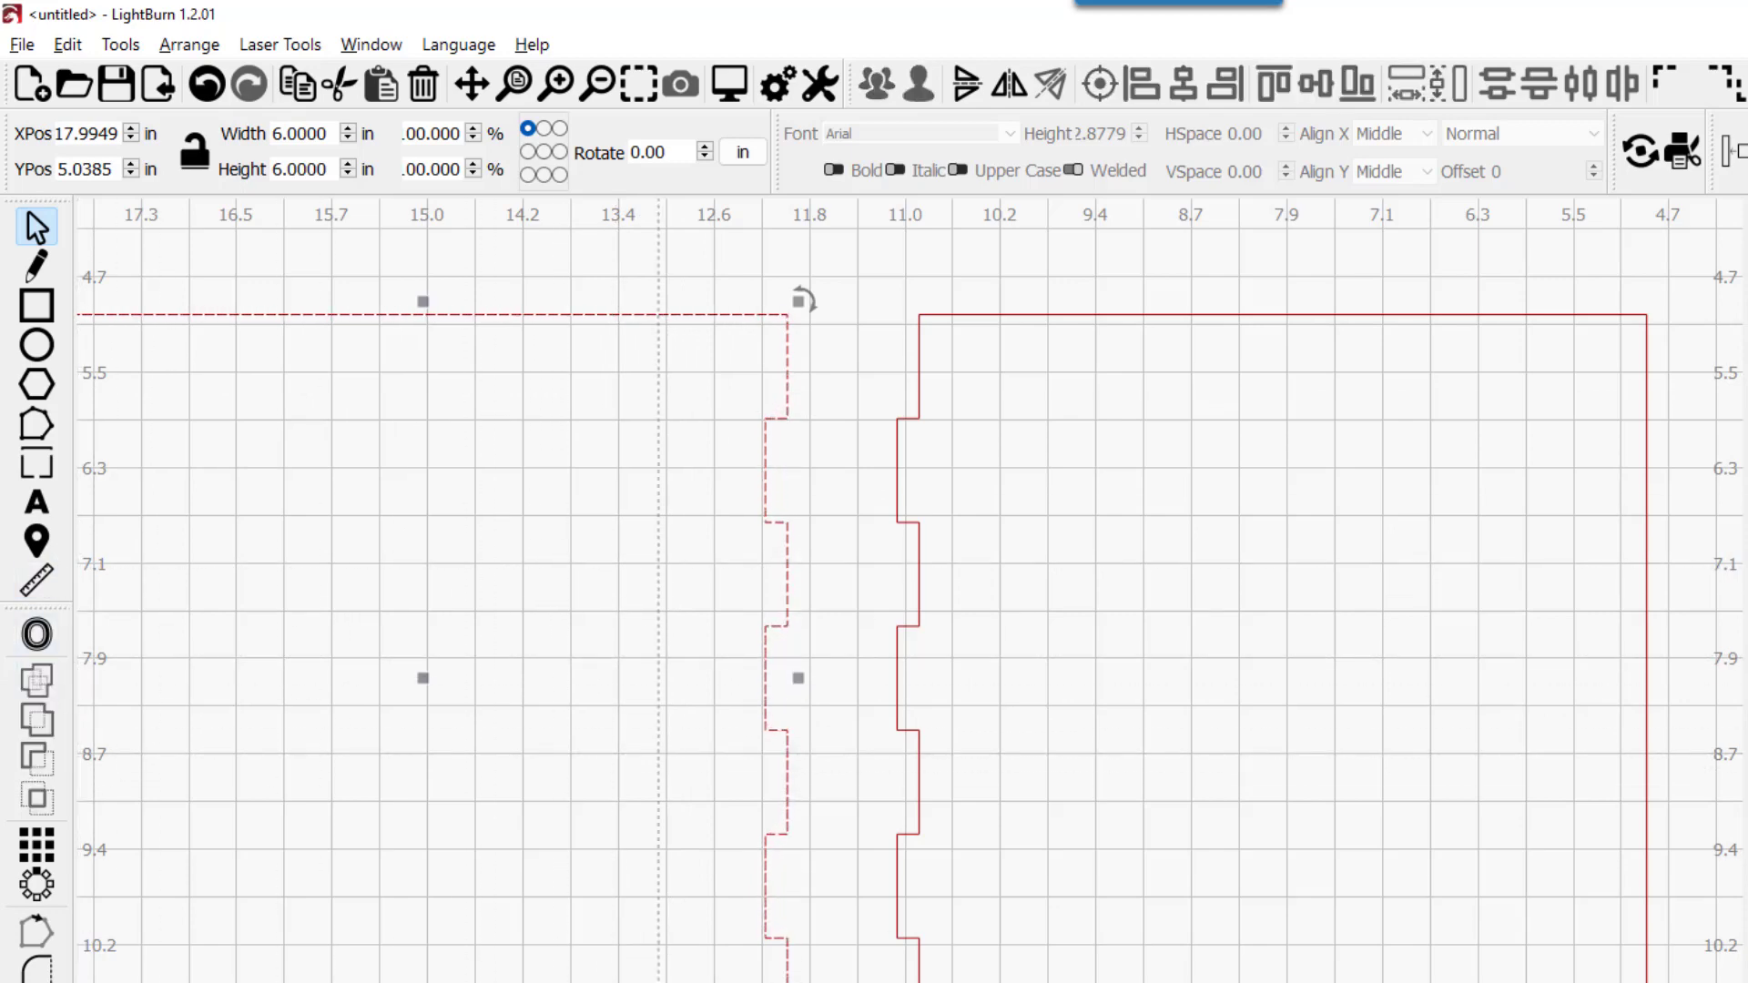
pyautogui.press('Escape')
pyautogui.hotkey('ctrl', 'shift', 'a')
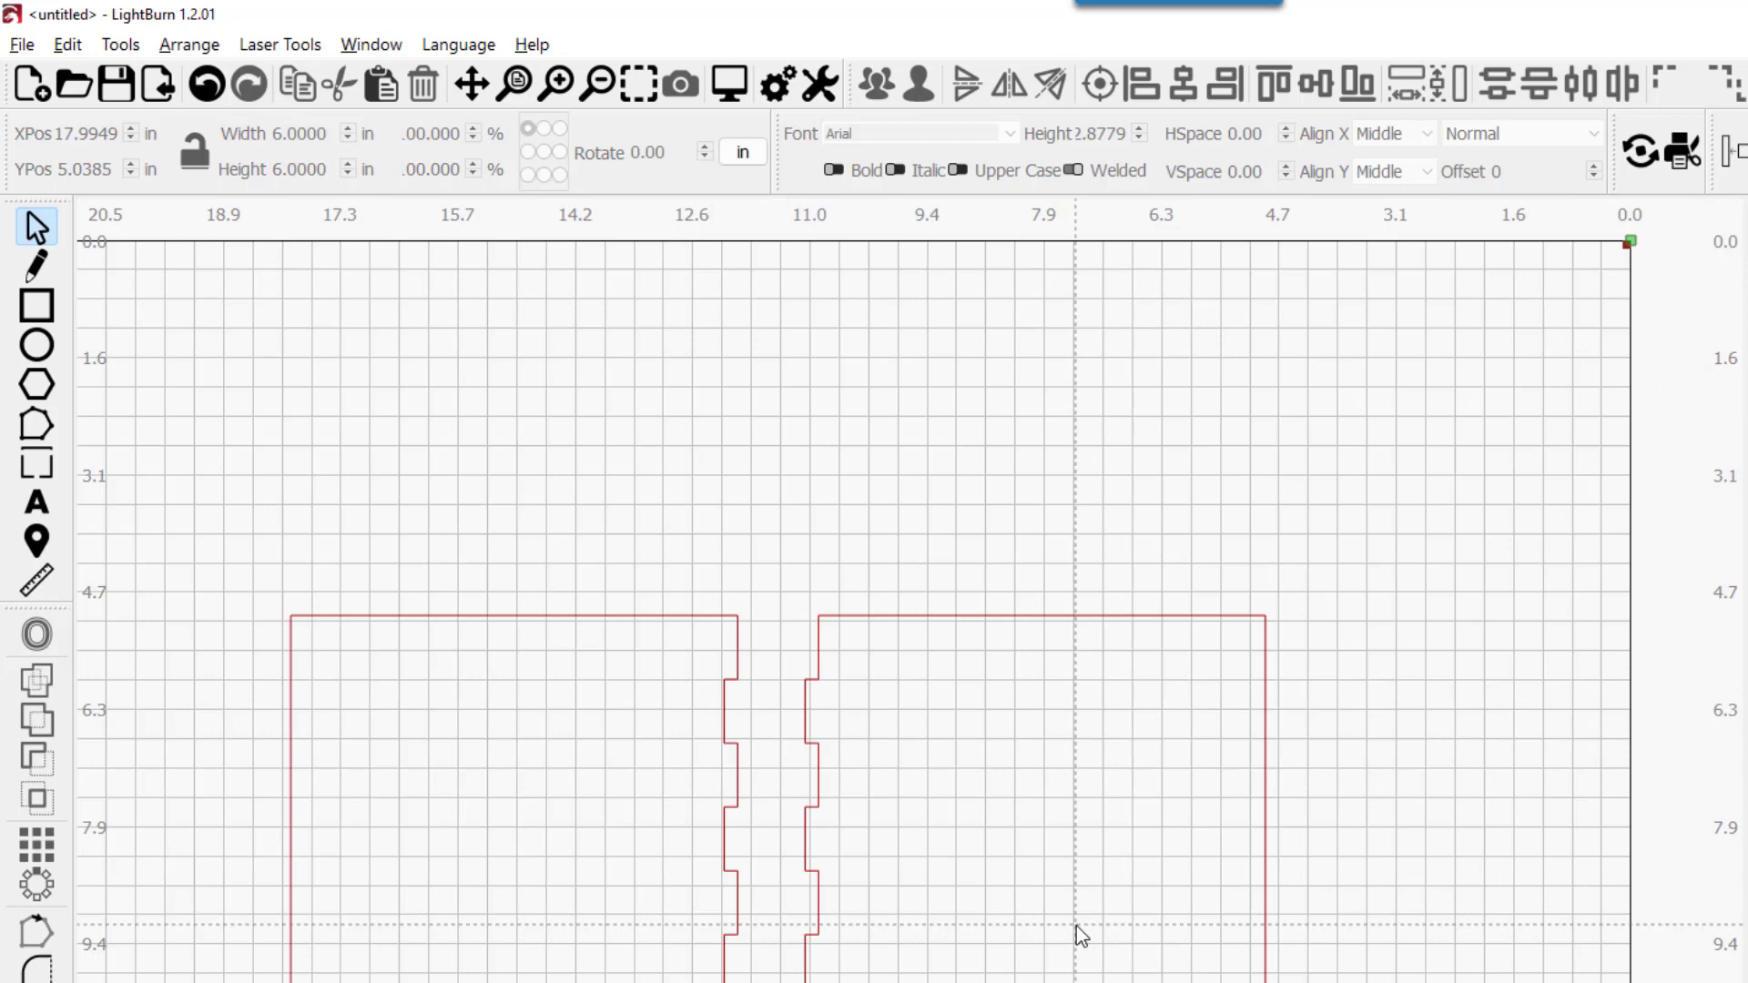